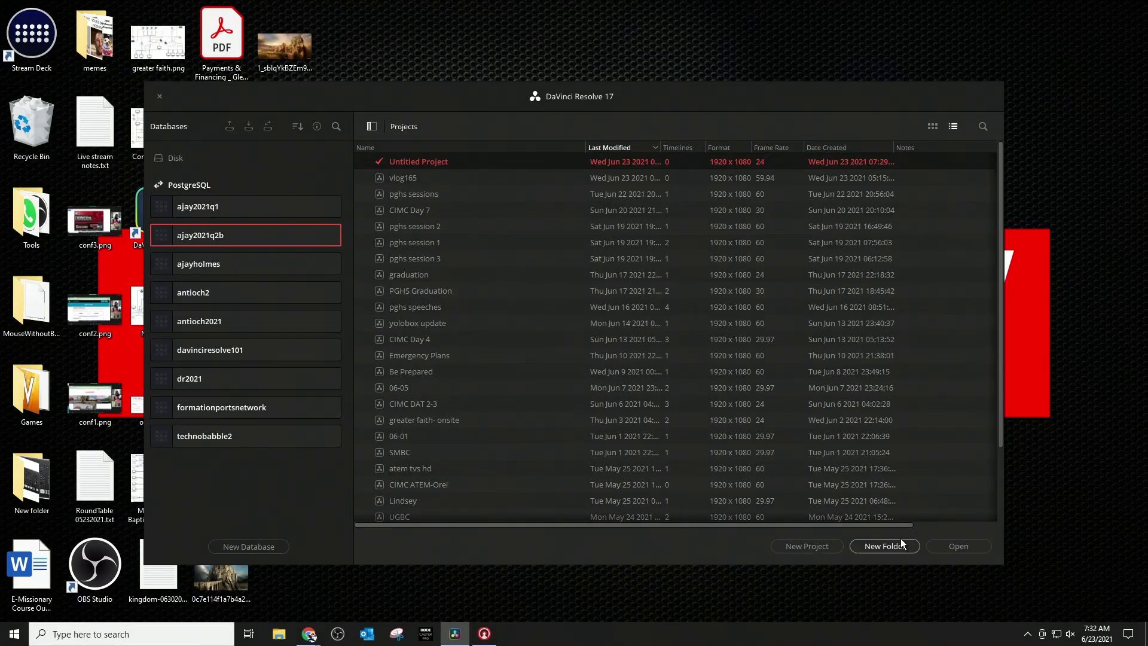
# Create a new project named 'lower thirds'.
pyautogui.click(796, 545)
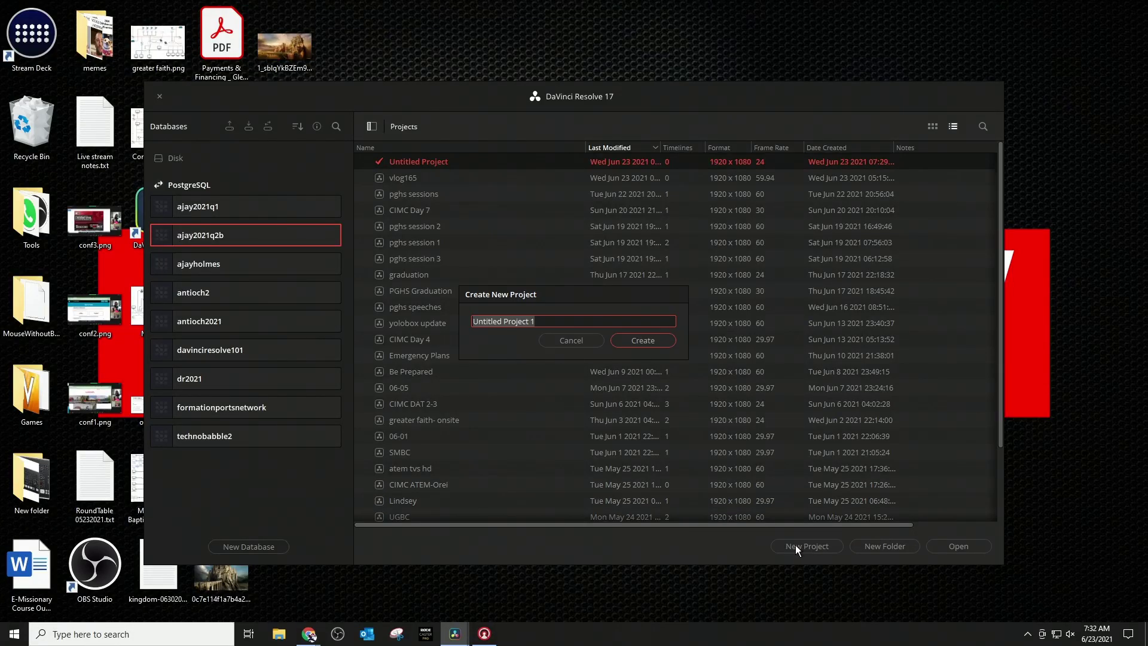
pyautogui.write('lower thirds')
pyautogui.press('Return')
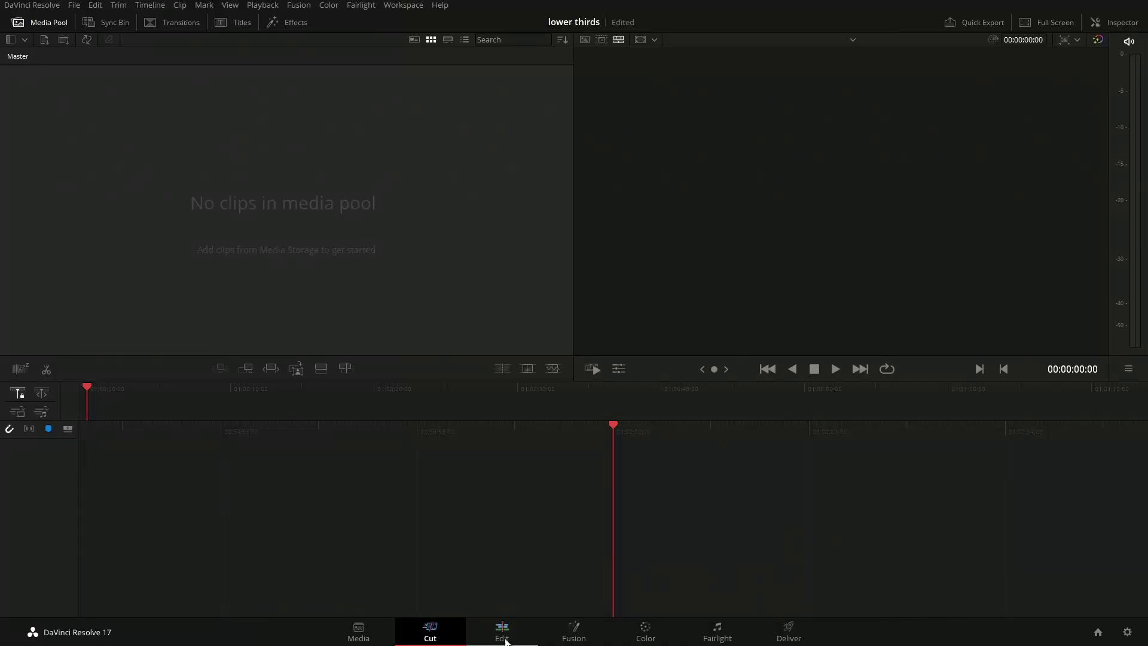
# On the Edit page, drag the Clean and Simple title from the Titles library onto Video 1.
pyautogui.click(506, 637)
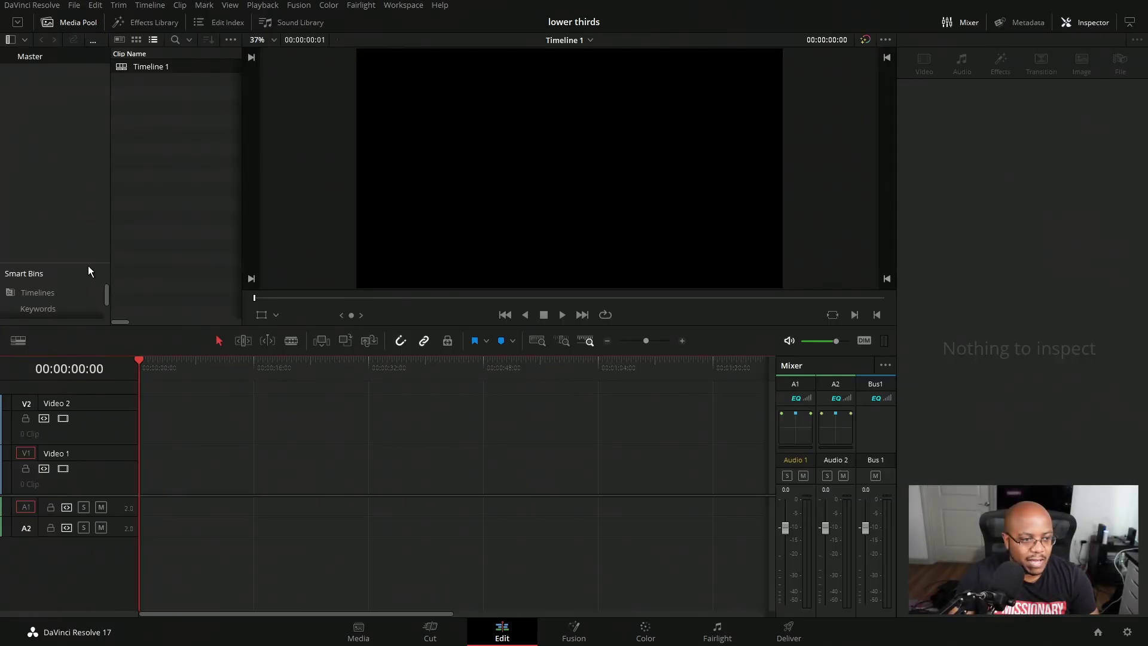
pyautogui.click(170, 22)
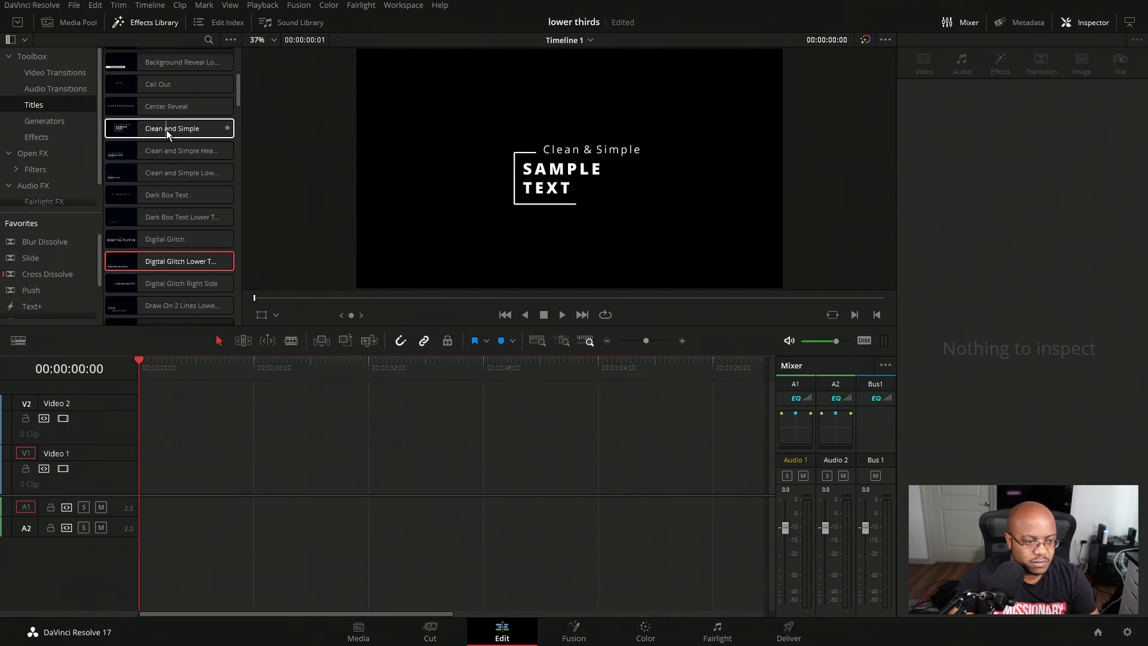
pyautogui.moveTo(166, 132); pyautogui.dragTo(148, 463)
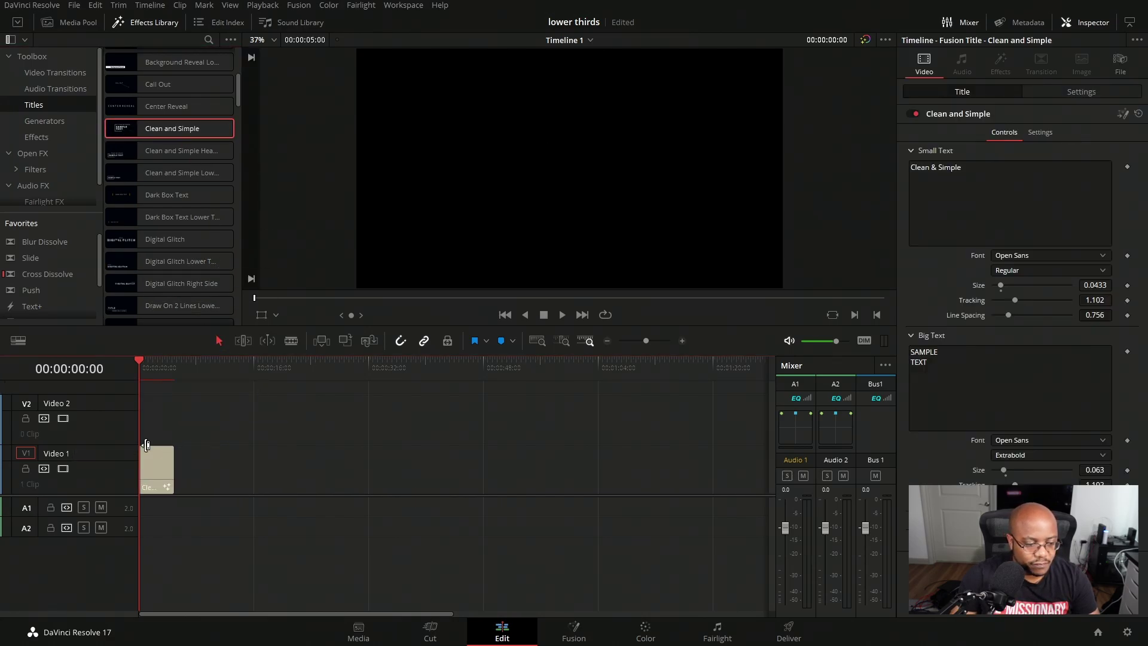
# Replace the title's small text 'Clean & Simple' with 'Prototype Church'.
pyautogui.click(154, 360)
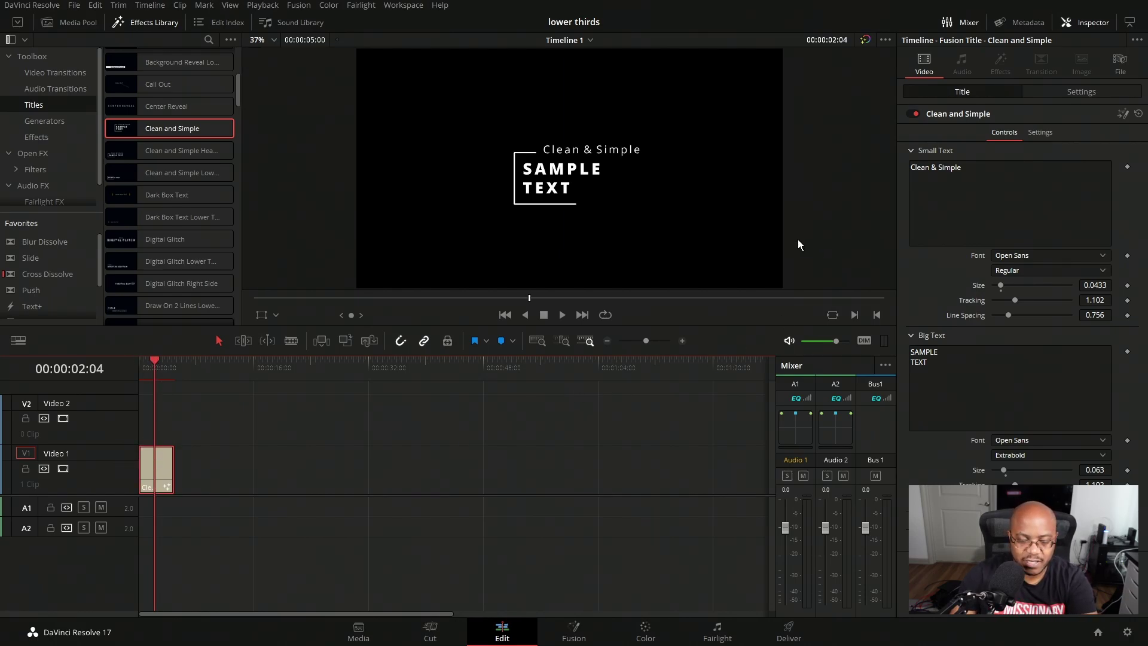
pyautogui.moveTo(966, 168); pyautogui.dragTo(896, 165)
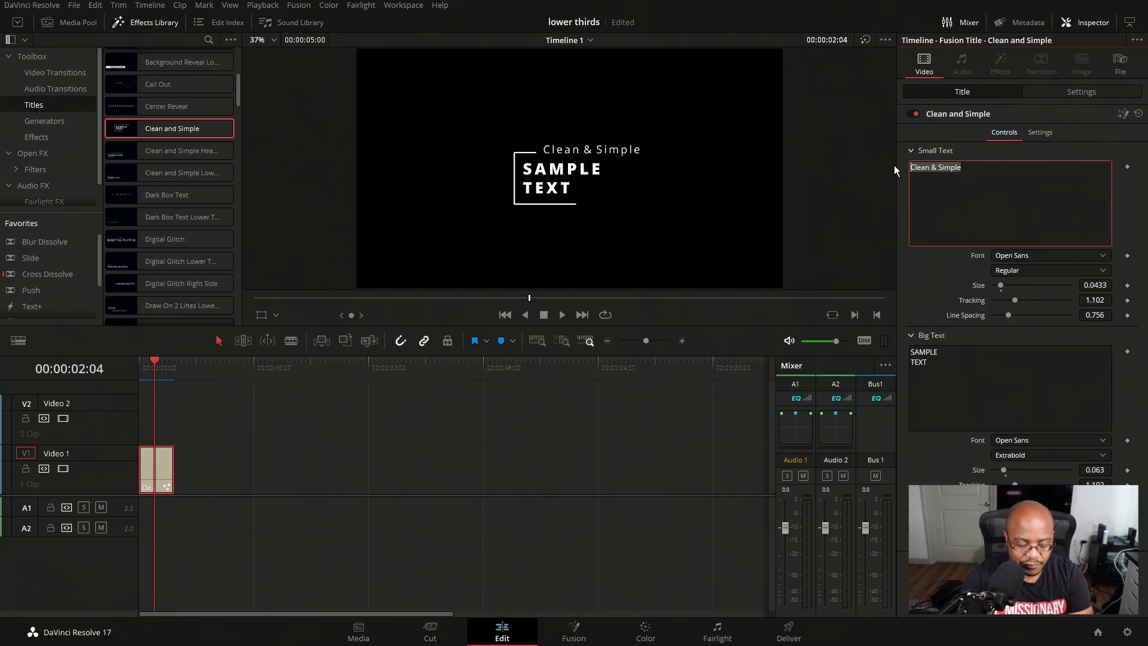
pyautogui.write('Protot')
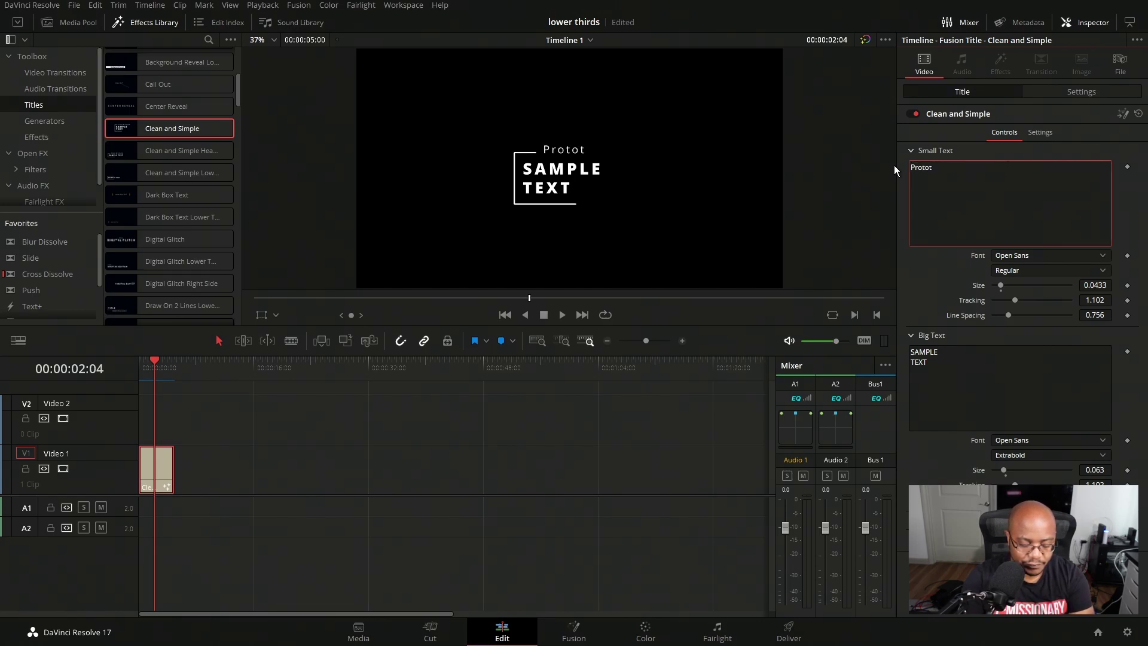
pyautogui.write('ype Church')
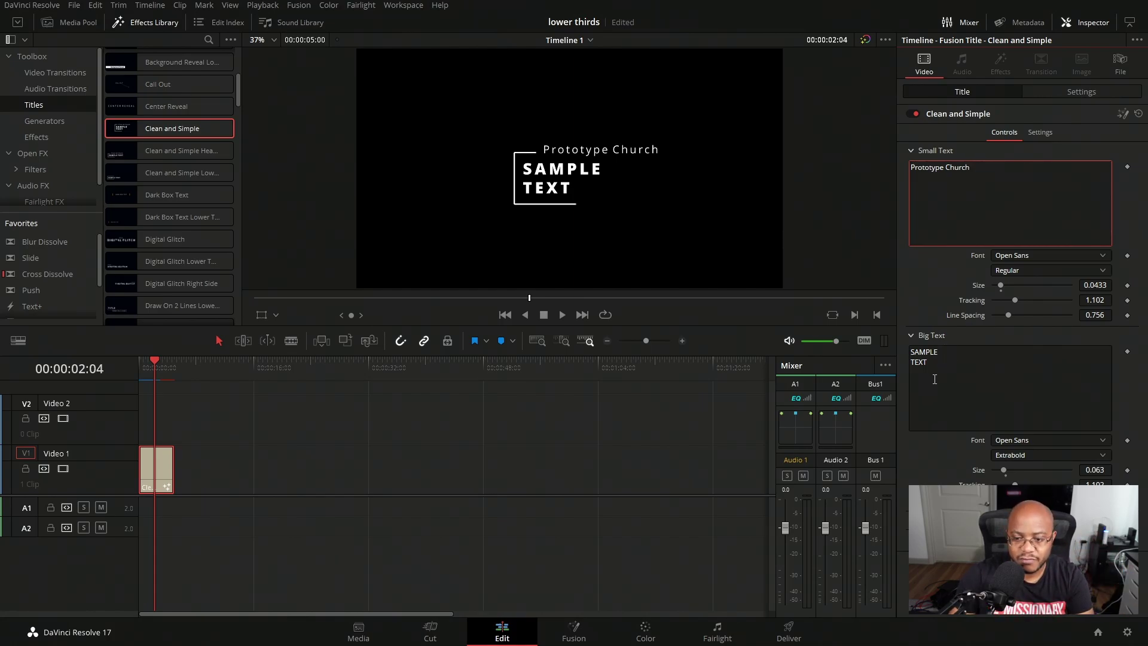
# Replace the big text SAMPLE TEXT with the presenter's first and last name on two lines.
pyautogui.moveTo(930, 362); pyautogui.dragTo(908, 353)
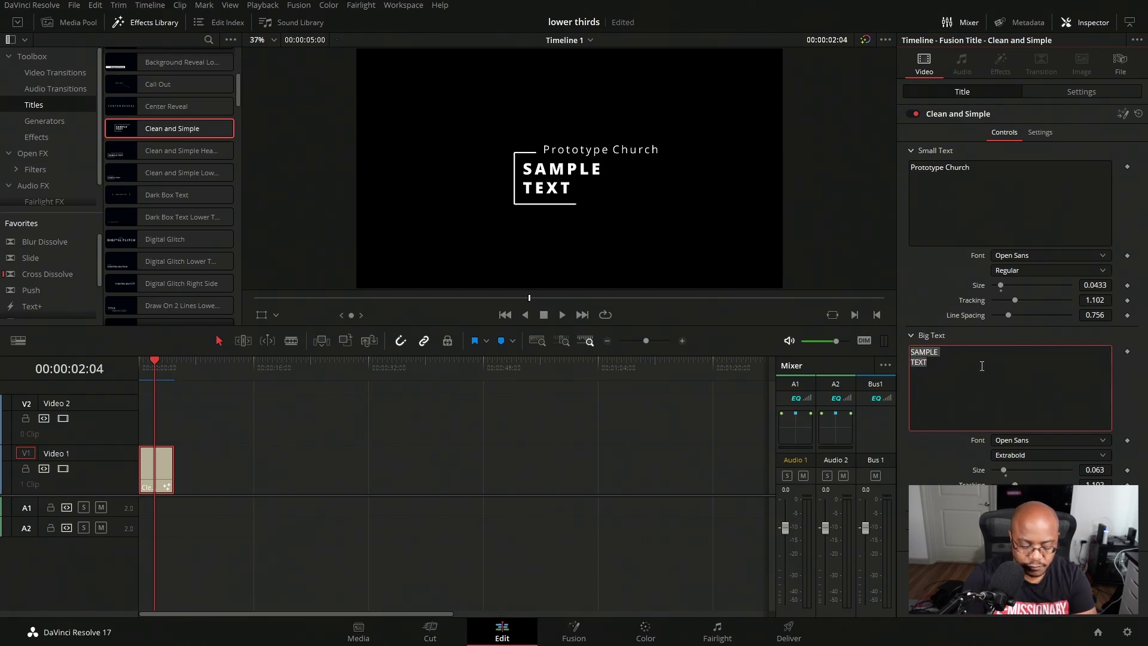
pyautogui.write('AJay')
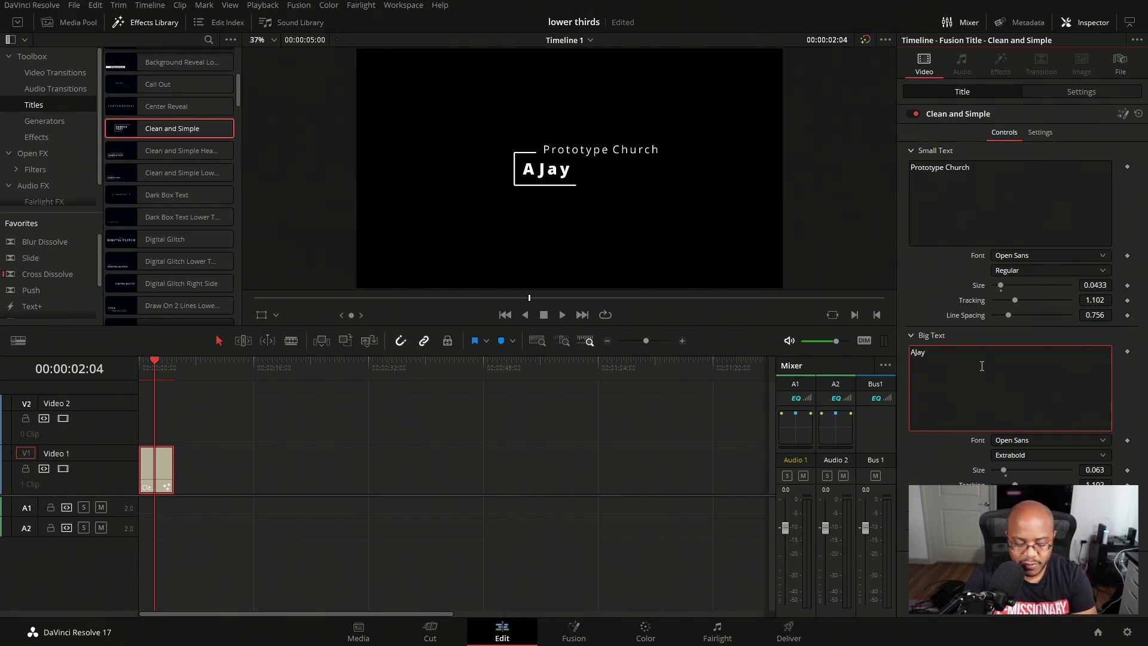
pyautogui.press('Return')
pyautogui.write('Holmes')
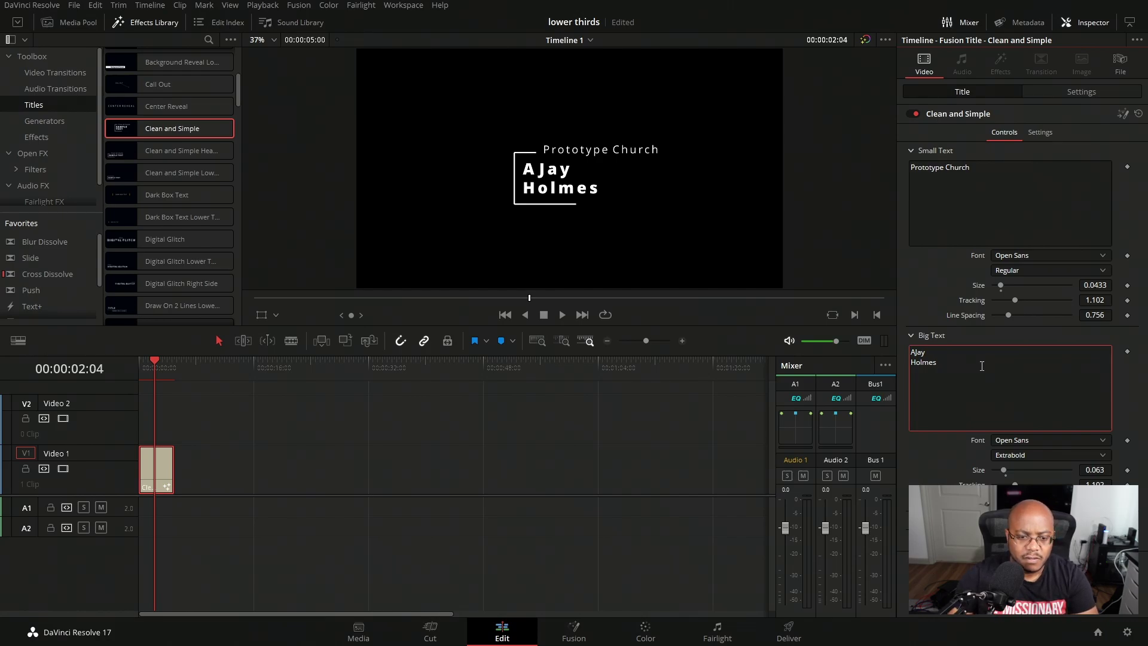
# Extend the title clip to 00:00:15:00 and play it back from the timeline start.
pyautogui.click(145, 365)
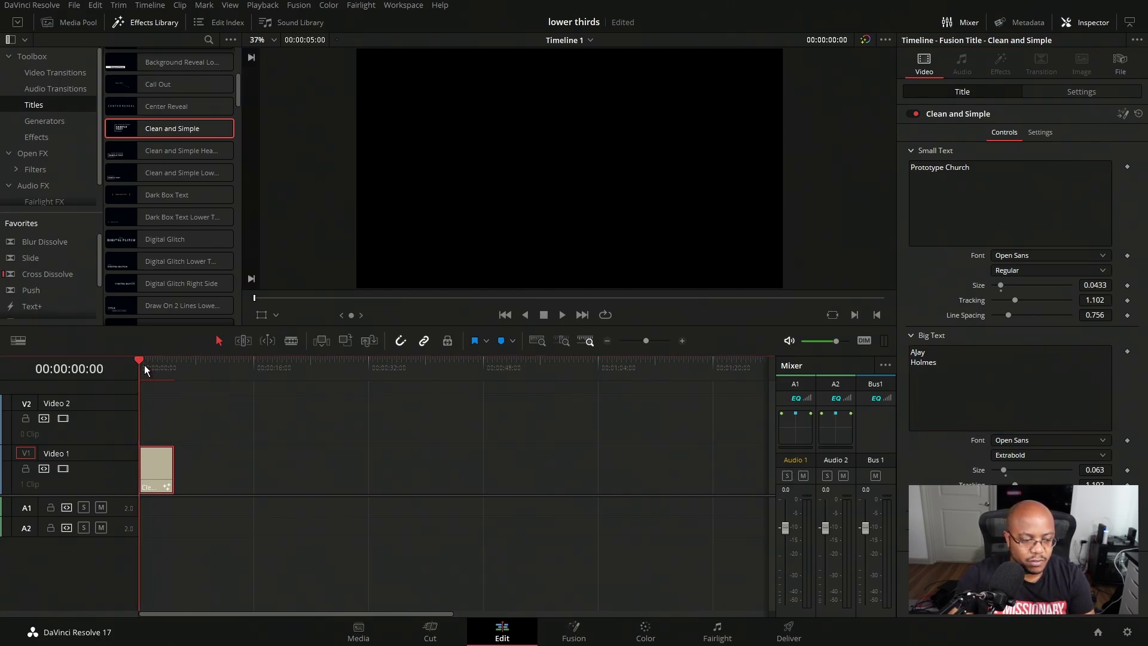
pyautogui.click(563, 314)
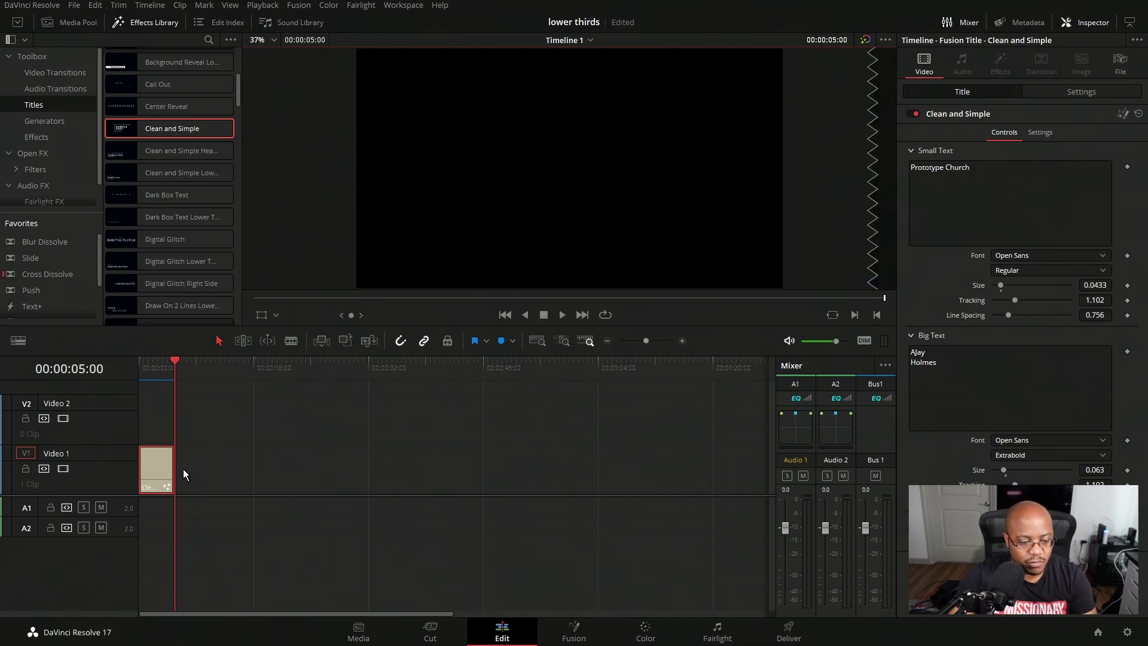
pyautogui.moveTo(173, 473); pyautogui.dragTo(244, 474)
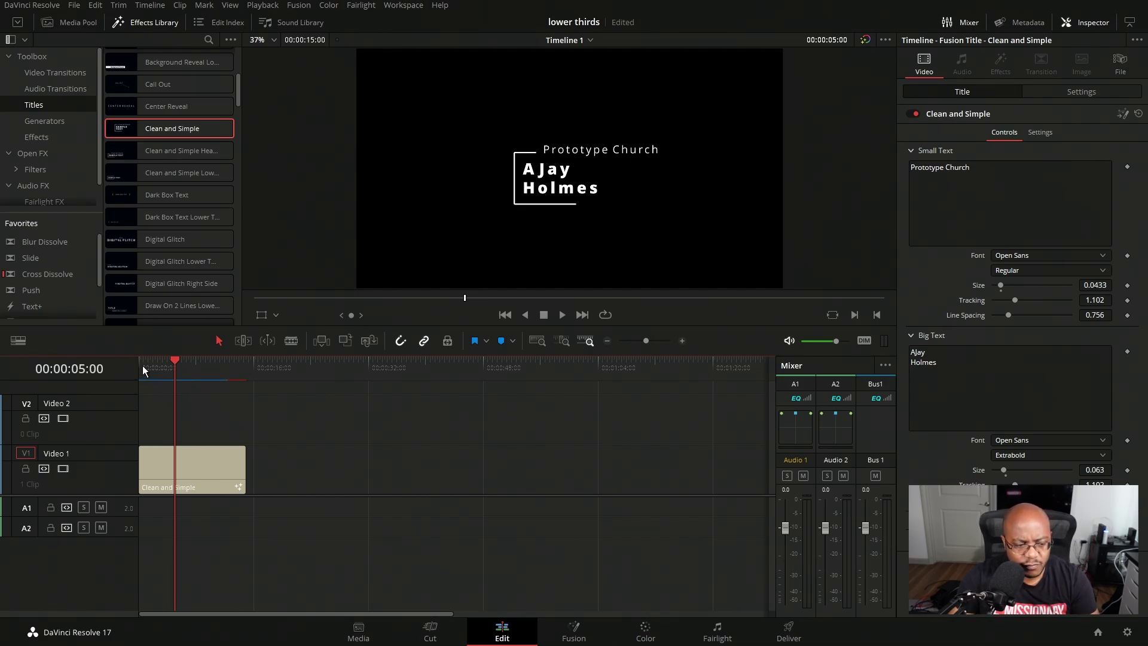
pyautogui.press('Home')
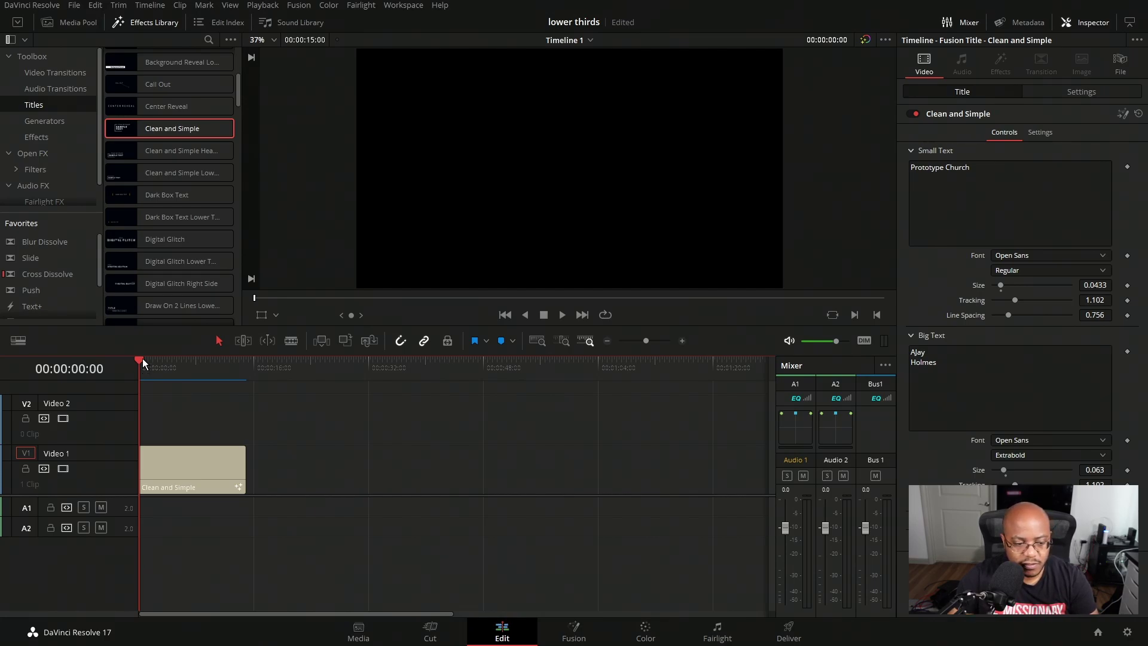
pyautogui.press('space')
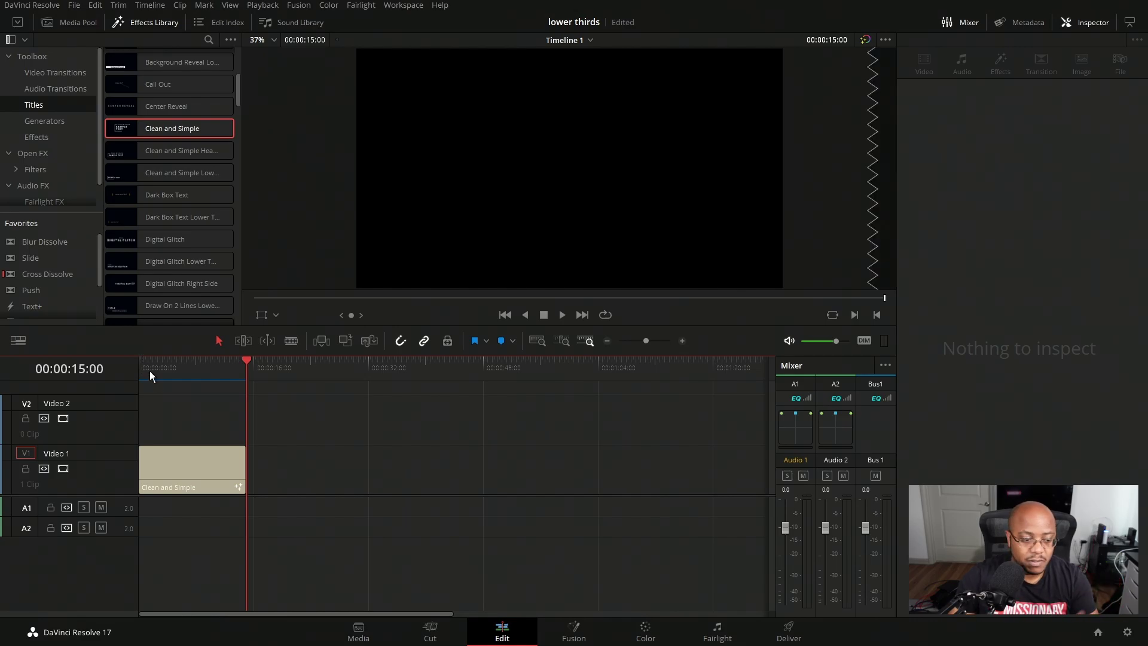
# Move the title clip up to Video 2 and save the project.
pyautogui.moveTo(187, 465); pyautogui.dragTo(180, 440)
pyautogui.click(158, 369)
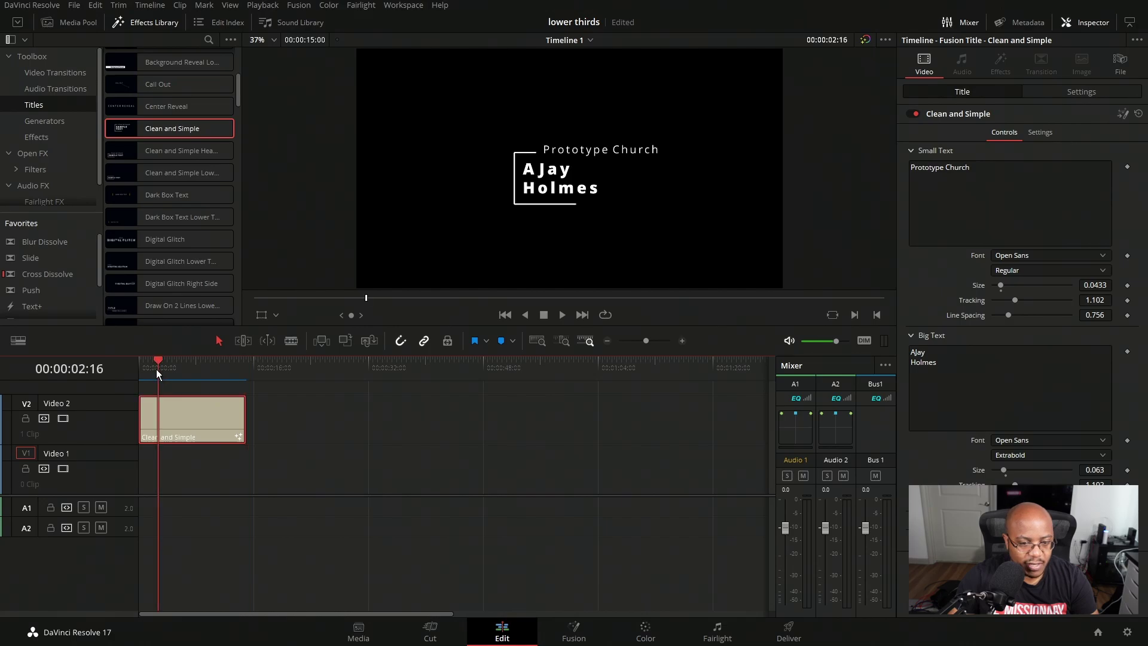
pyautogui.hotkey('ctrl', 's')
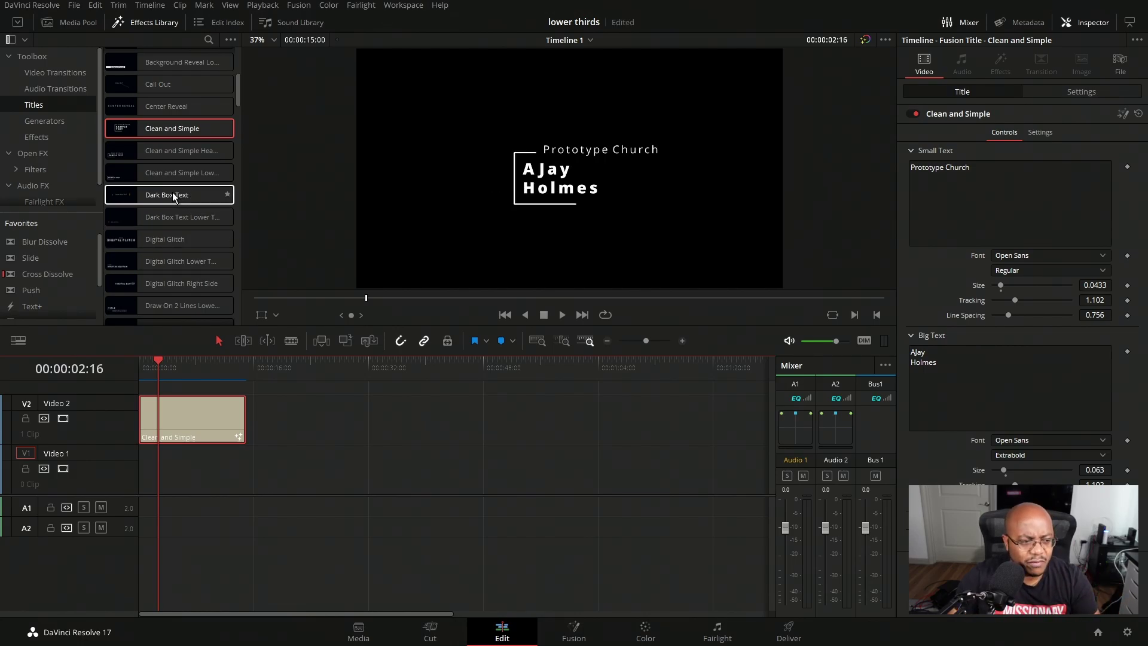
# Place a Solid Color generator at the start of Video 1, matching the title's length.
pyautogui.scroll(-1, 51, 269)
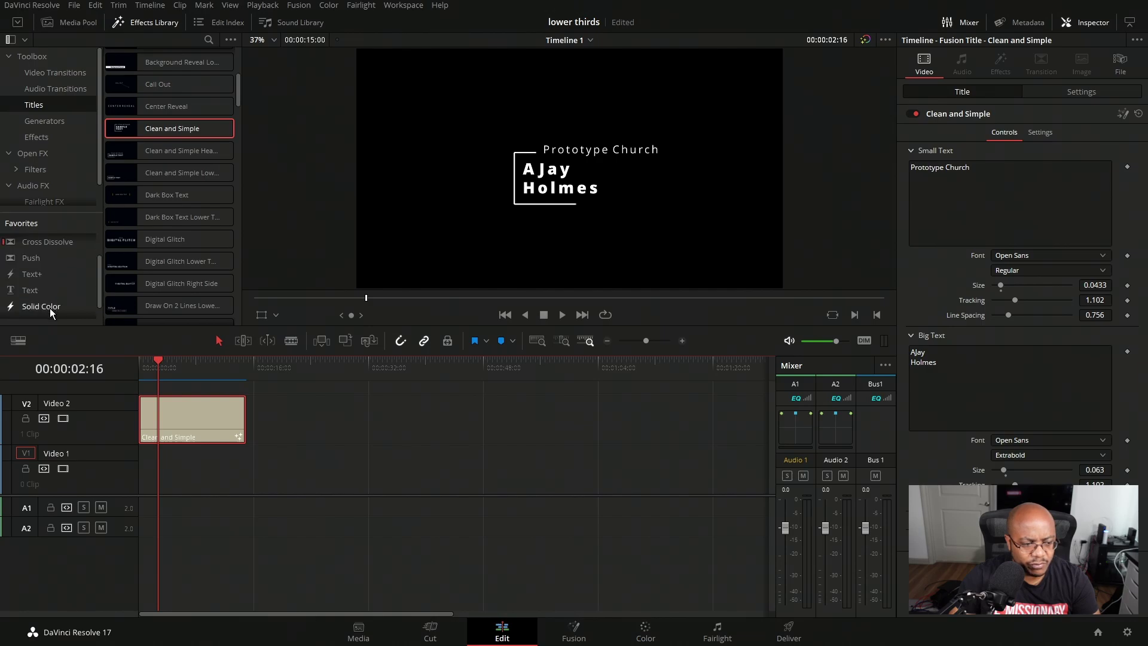
pyautogui.moveTo(49, 307); pyautogui.dragTo(246, 472)
pyautogui.click(202, 469)
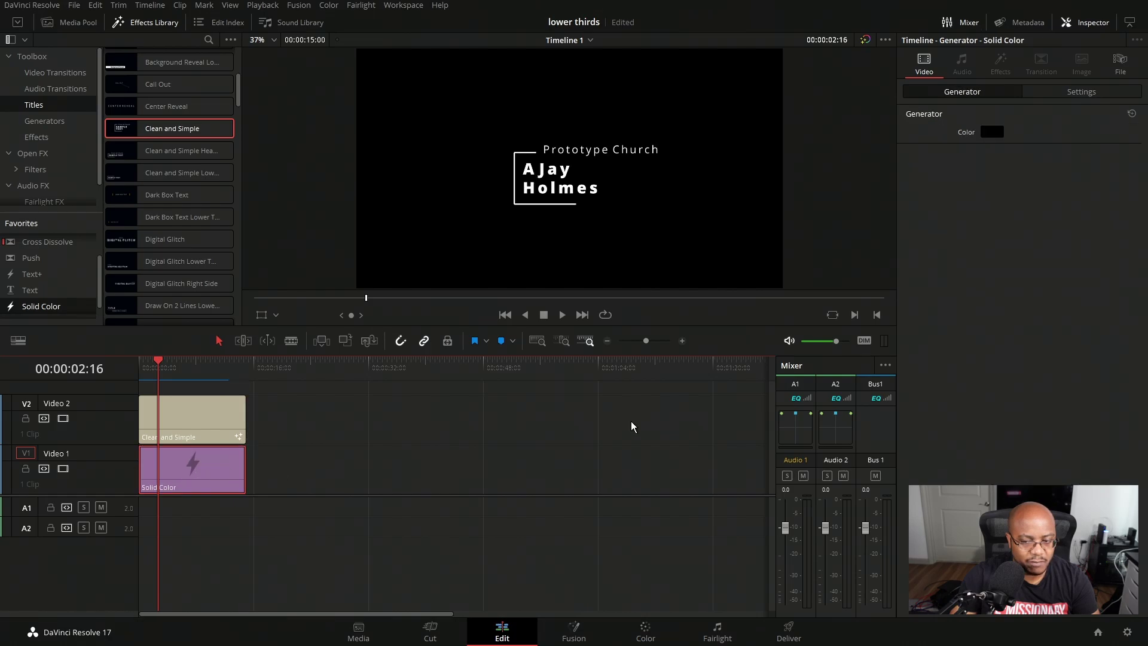
# Make the solid colour bright green #00FF00 and save the project.
pyautogui.click(990, 133)
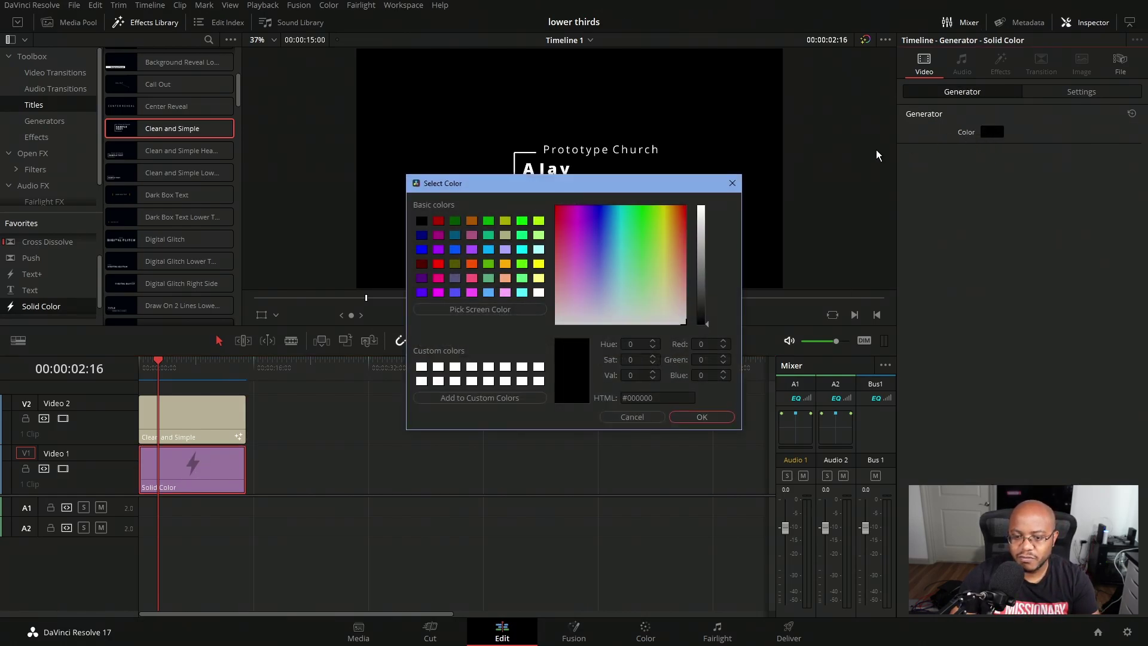
pyautogui.click(710, 359)
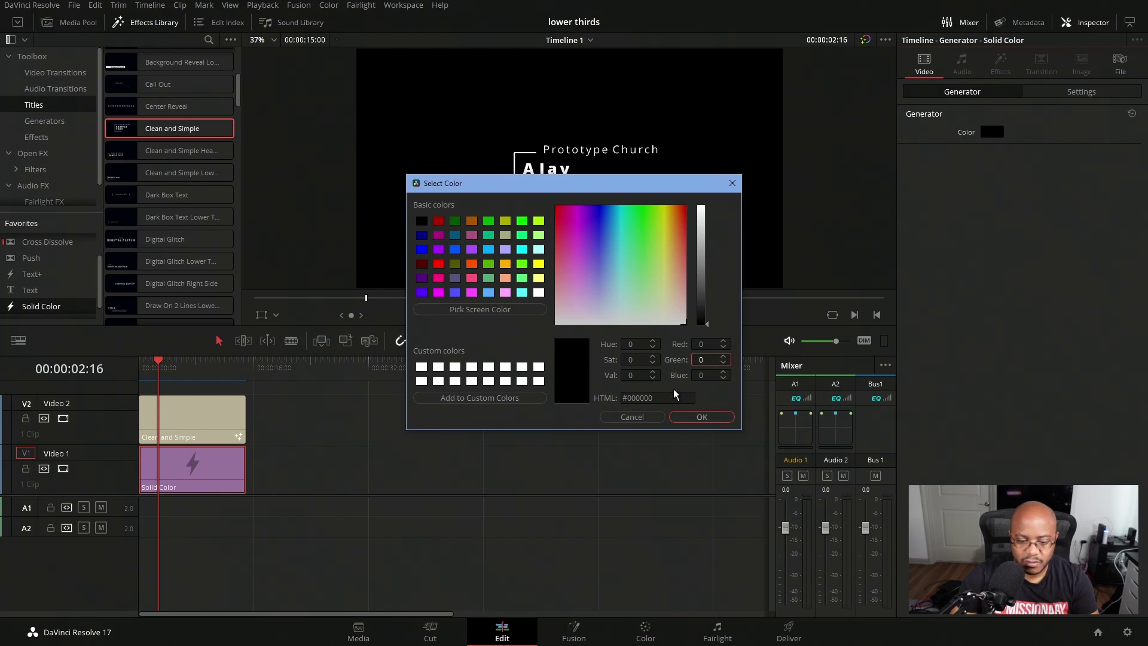
pyautogui.click(636, 399)
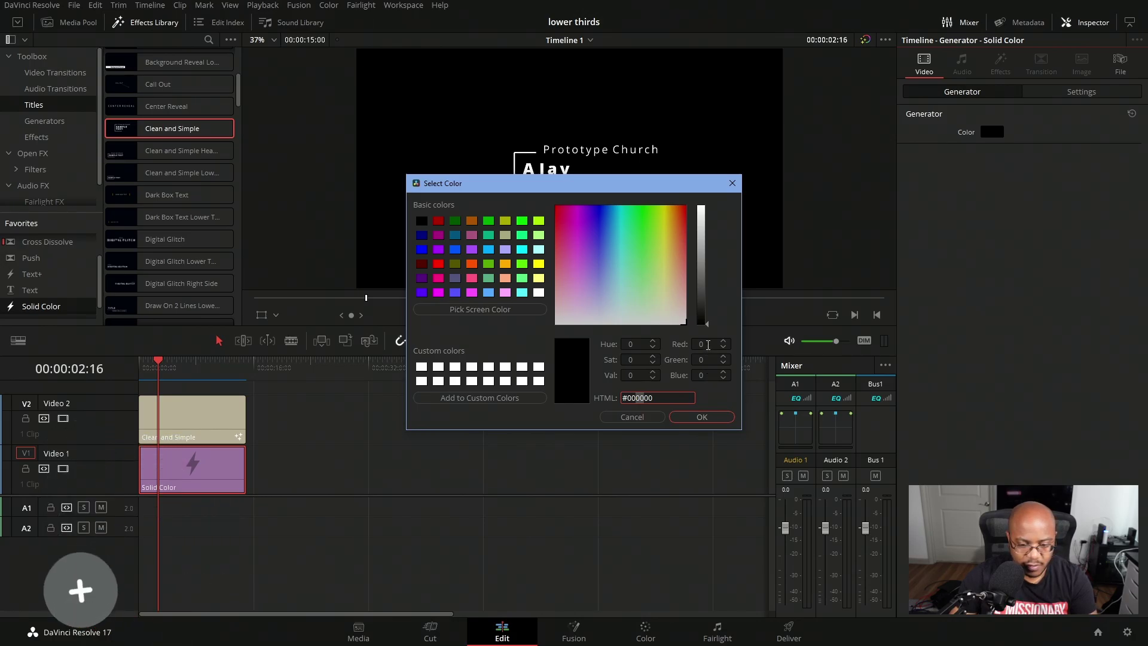
pyautogui.write('FF')
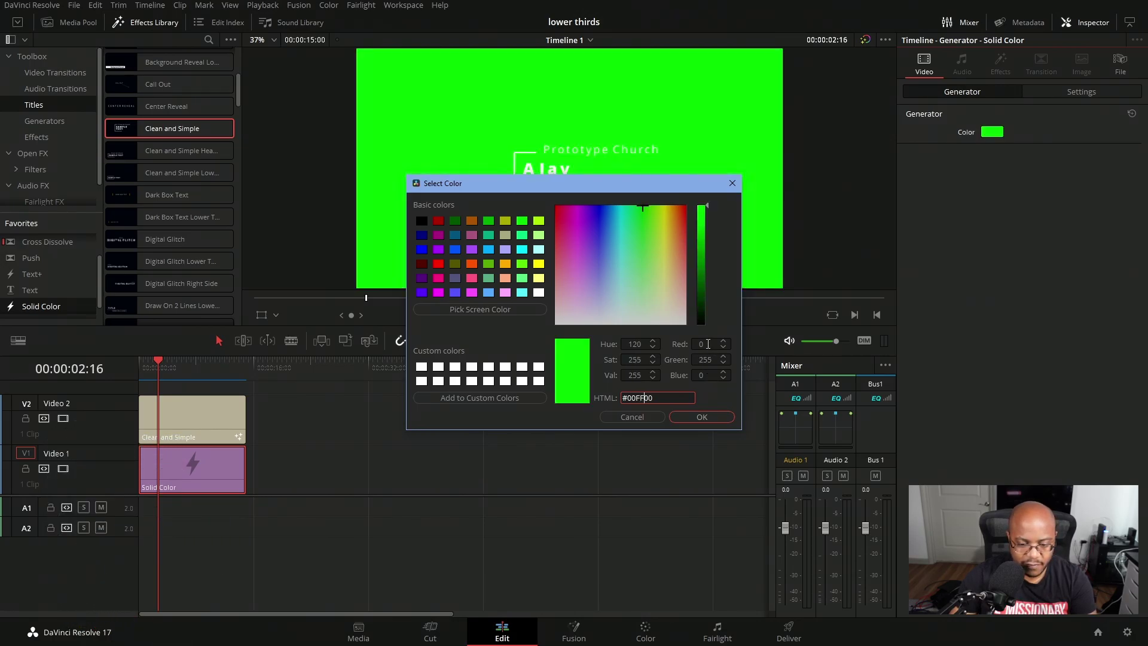
pyautogui.click(694, 418)
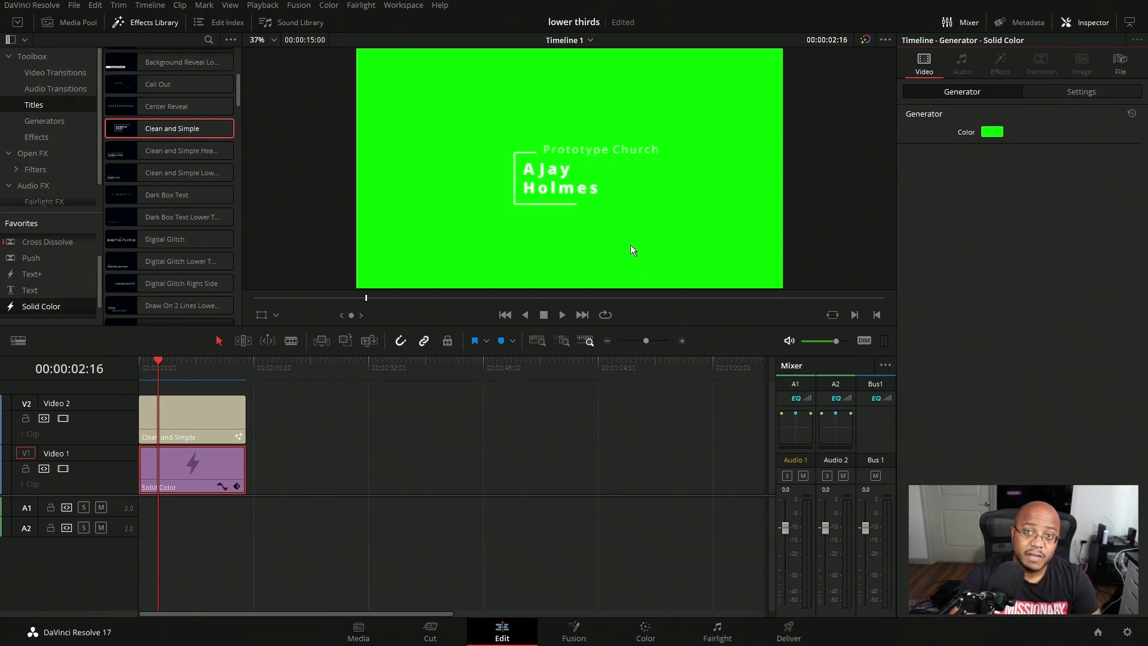
pyautogui.hotkey('ctrl', 's')
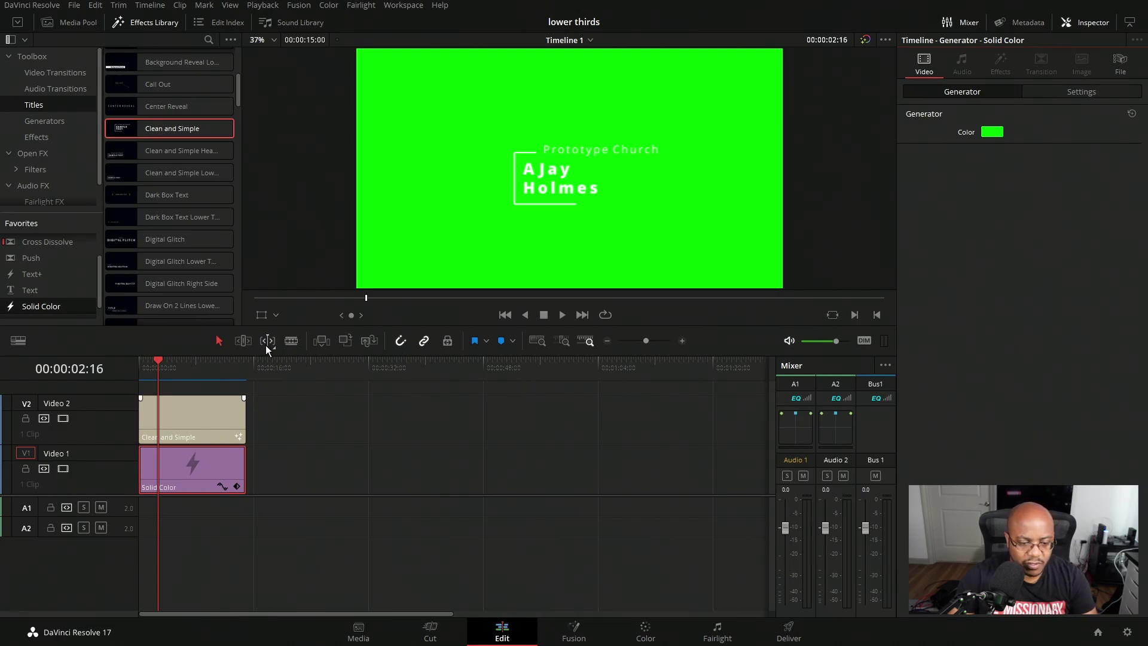
# With the Transform overlay on, move the title toward the lower-left and save.
pyautogui.click(197, 414)
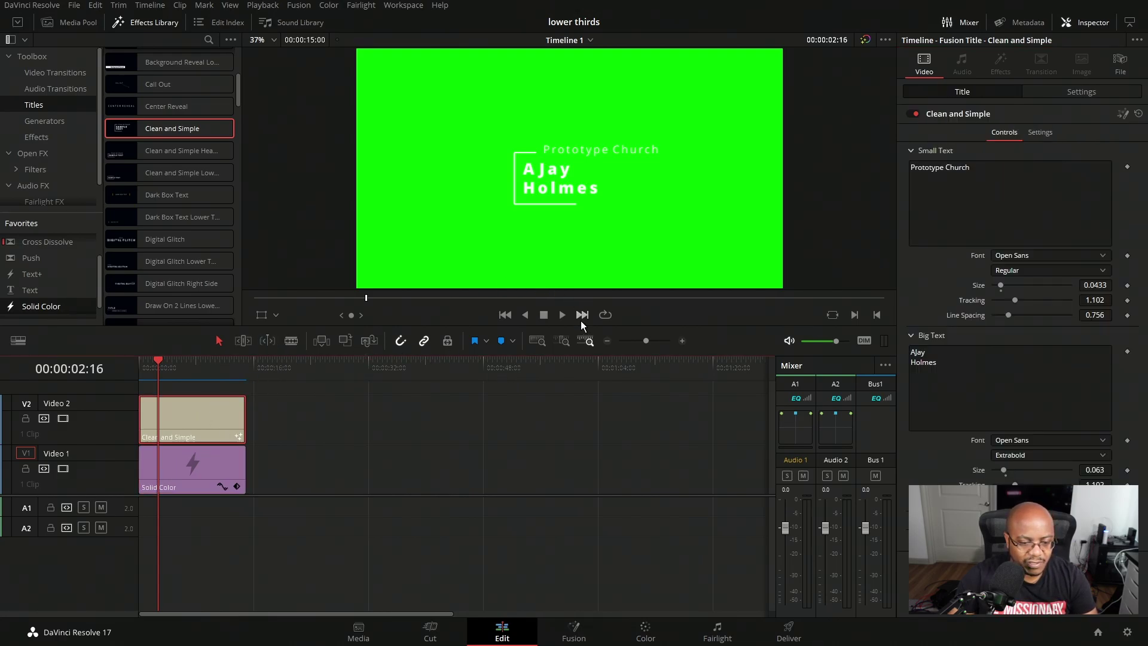
pyautogui.click(262, 314)
pyautogui.moveTo(593, 187); pyautogui.dragTo(460, 255)
pyautogui.hotkey('ctrl', 's')
# Shrink the title slightly, settle it lower, save, and hide the transform overlay.
pyautogui.moveTo(649, 119); pyautogui.dragTo(627, 131)
pyautogui.moveTo(480, 239); pyautogui.dragTo(480, 243)
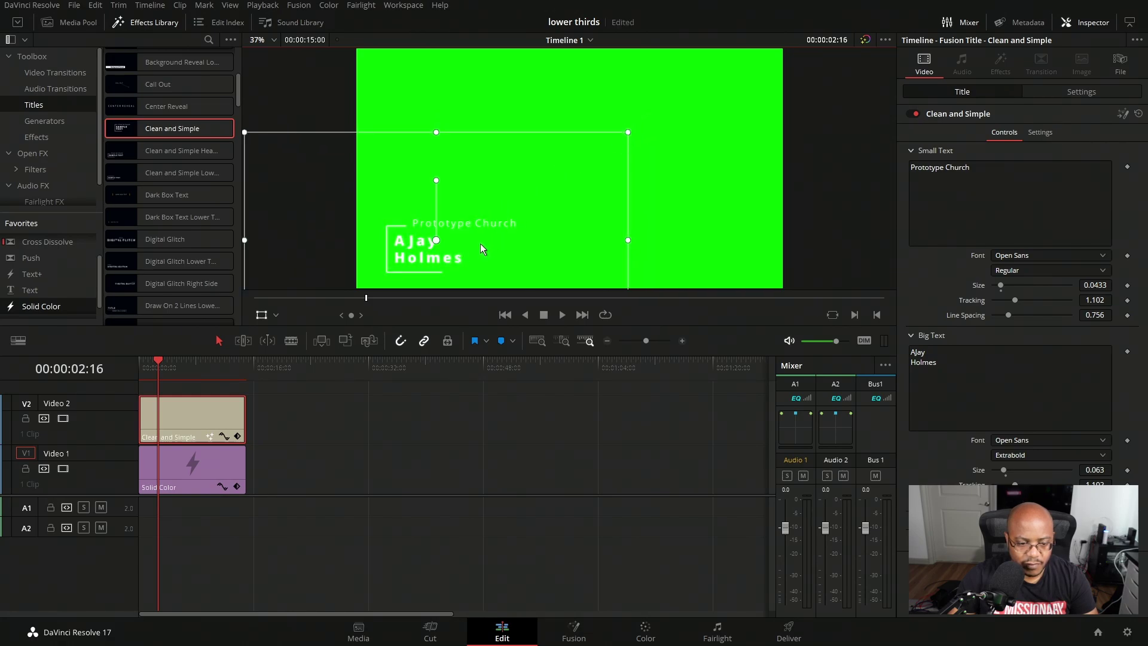
pyautogui.click(342, 415)
pyautogui.hotkey('ctrl', 's')
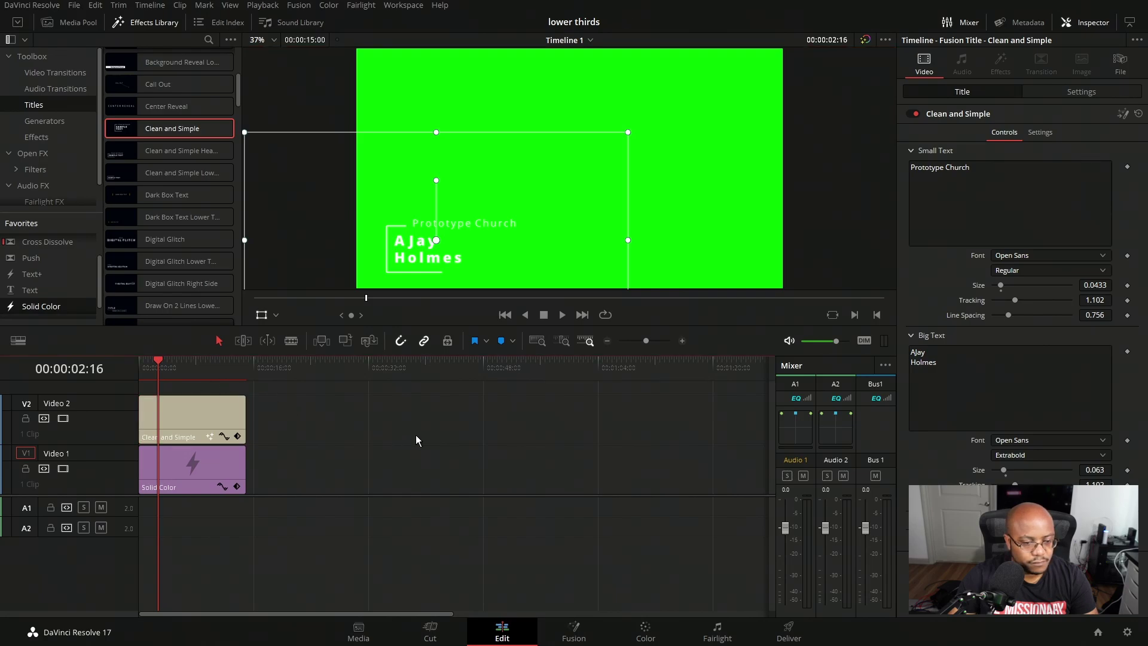
pyautogui.click(262, 315)
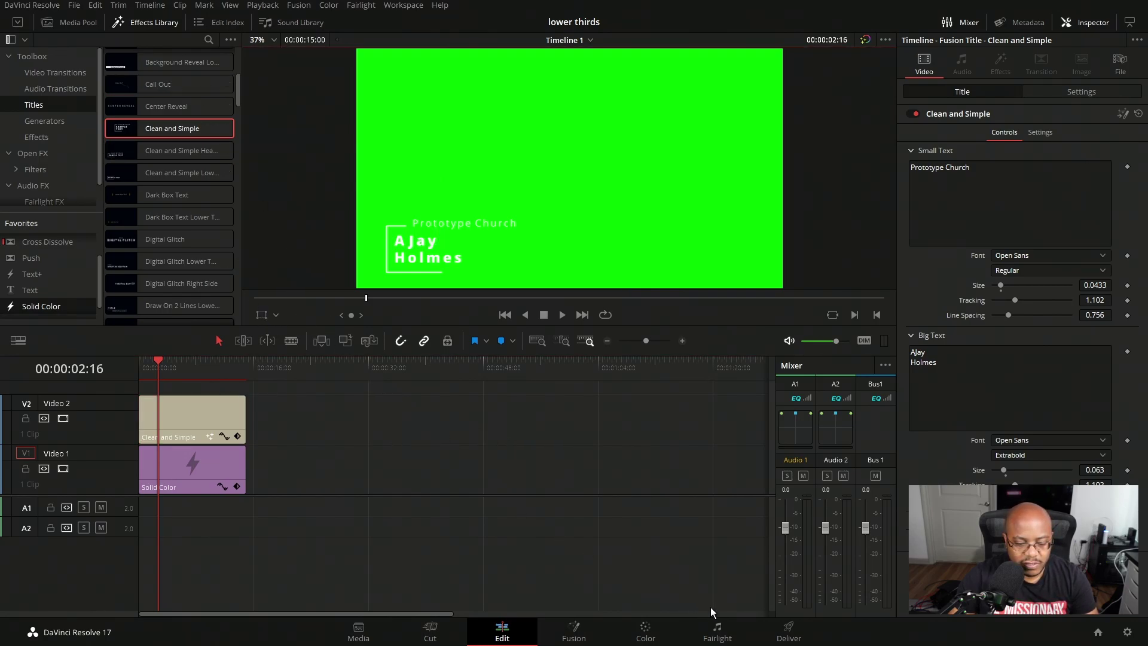
# Apply the Vimeo 1080p render preset with Vimeo upload off and frame rate 24.
pyautogui.click(785, 630)
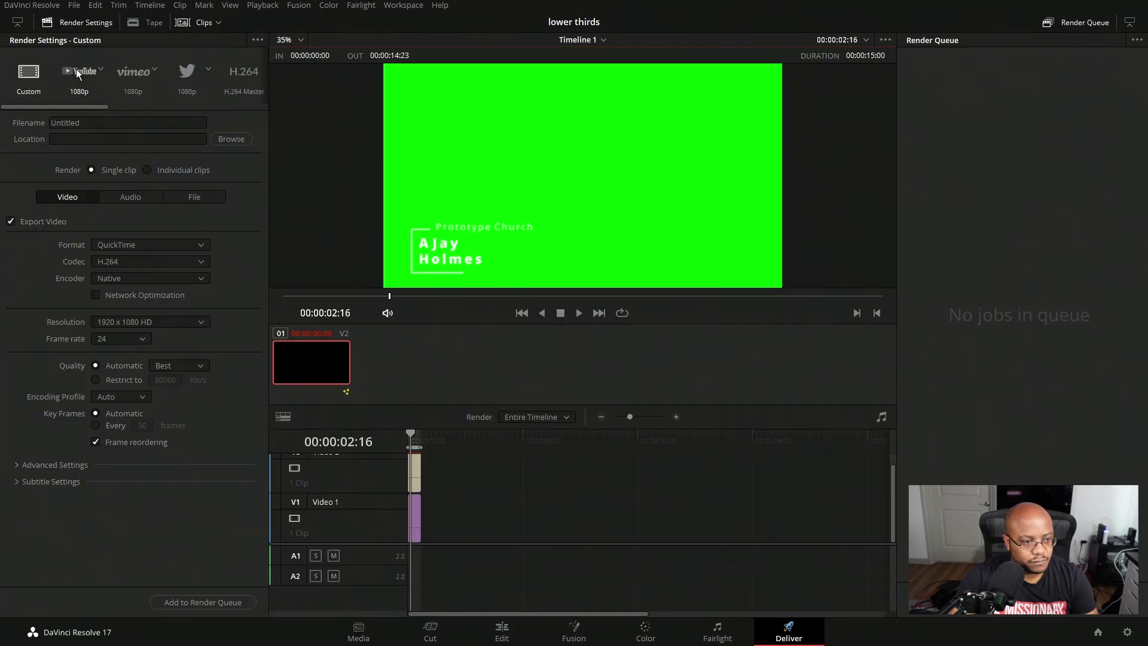
pyautogui.click(134, 73)
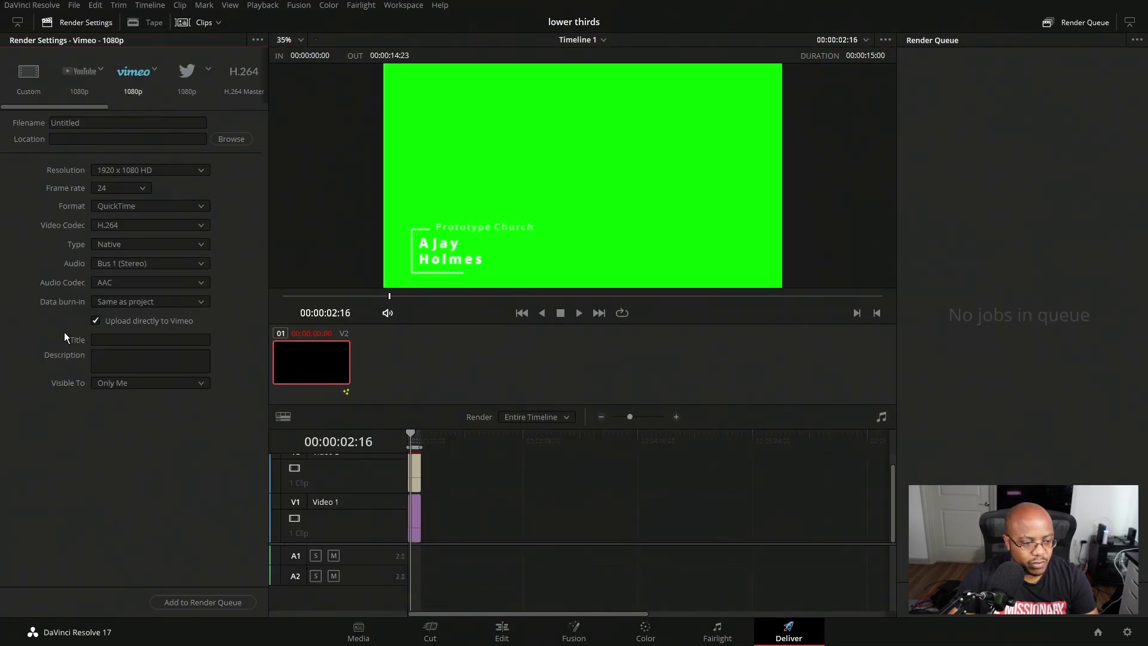
pyautogui.click(95, 321)
pyautogui.click(143, 187)
pyautogui.click(119, 217)
# Name the output 'ajay-lower third' in e:\renders, add it to the render queue, and quit Resolve.
pyautogui.doubleClick(66, 123)
pyautogui.write('ajay')
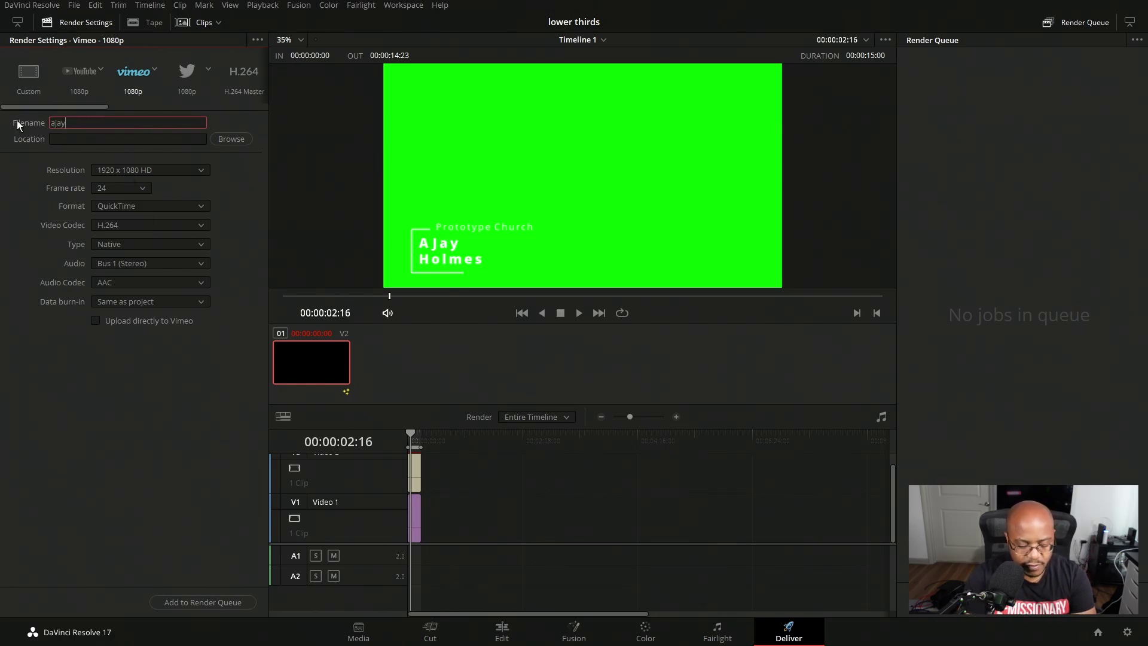
pyautogui.write('-lower third')
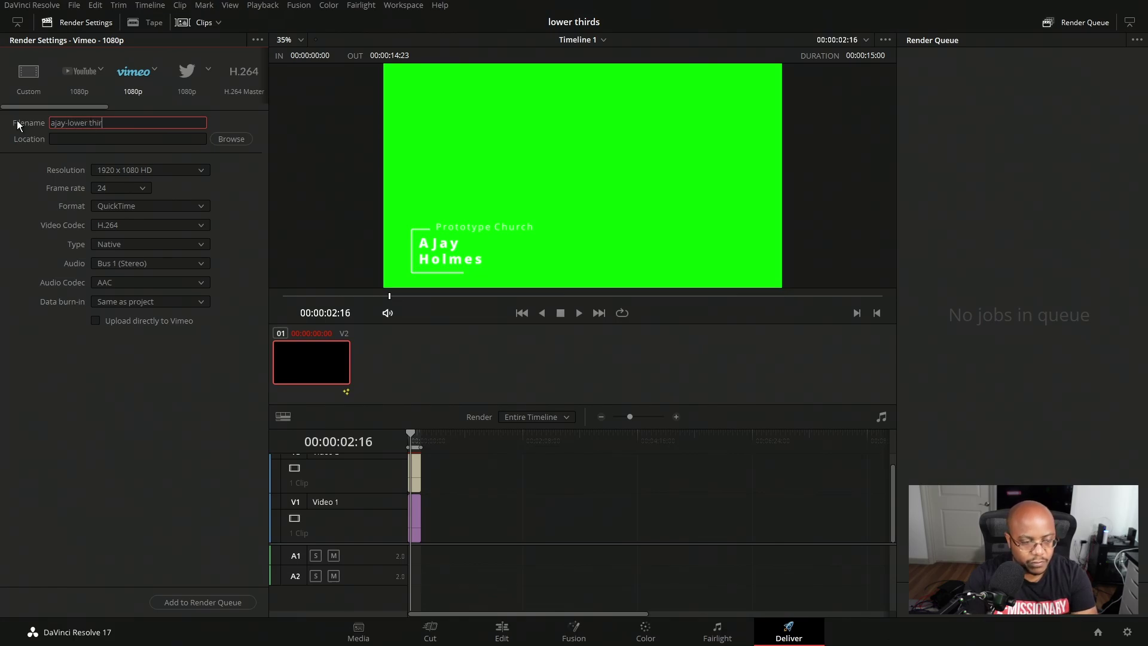
pyautogui.click(172, 139)
pyautogui.write('e:\\renders')
pyautogui.click(242, 603)
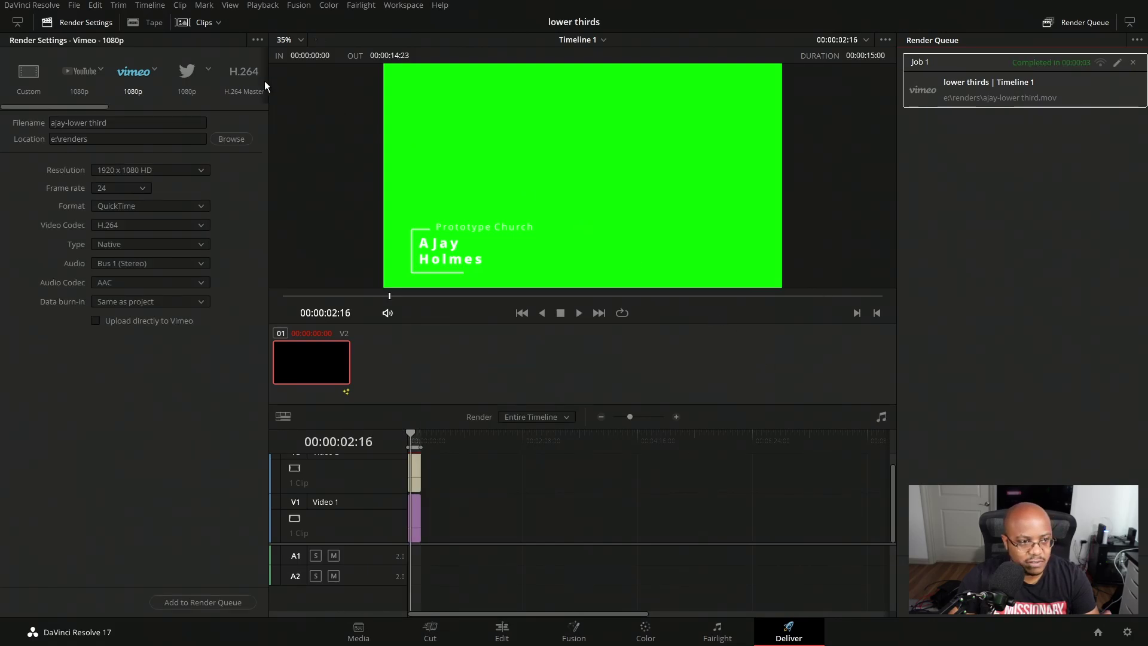
pyautogui.click(46, 7)
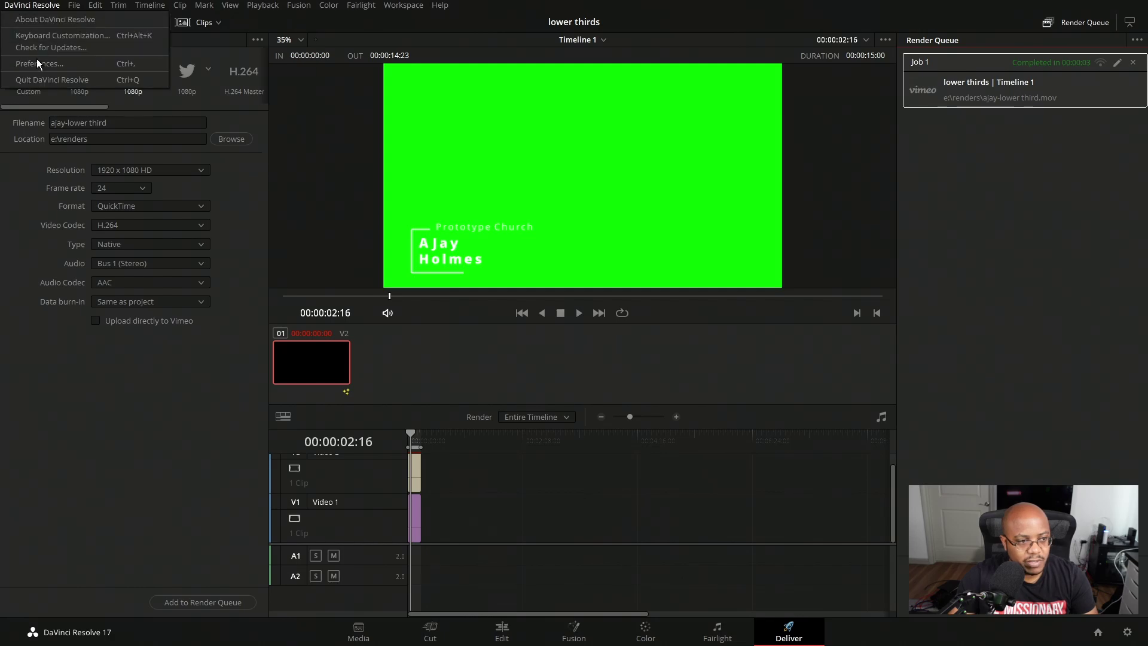
pyautogui.click(52, 80)
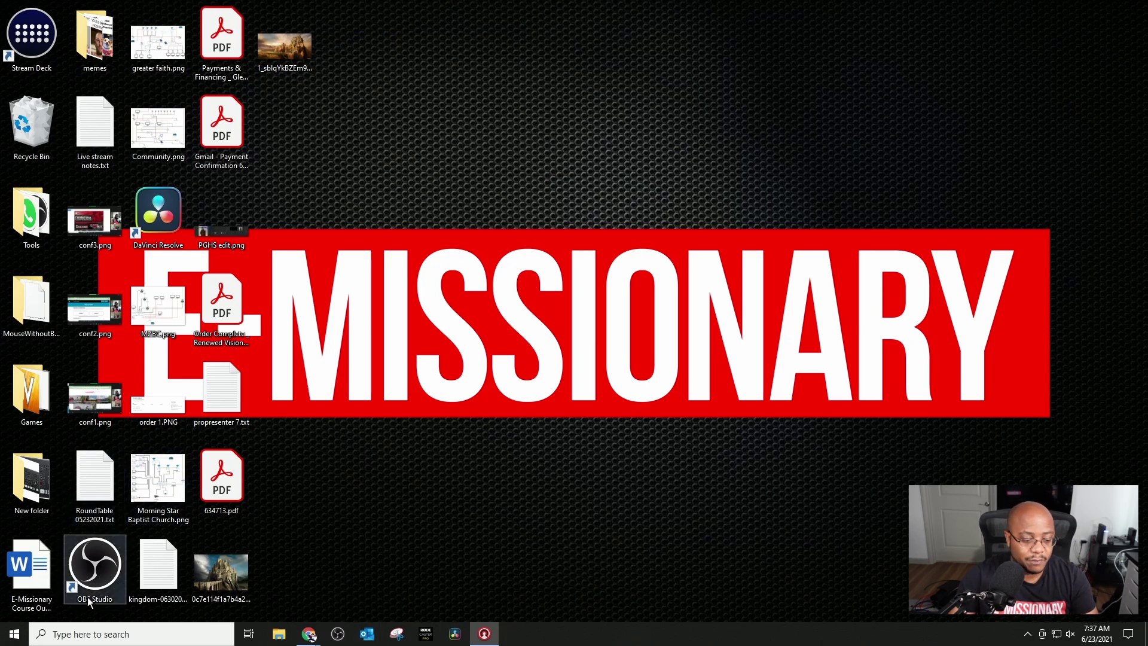
# Launch Presenter from Windows search and keep its window maximized.
pyautogui.click(14, 634)
pyautogui.write('prese')
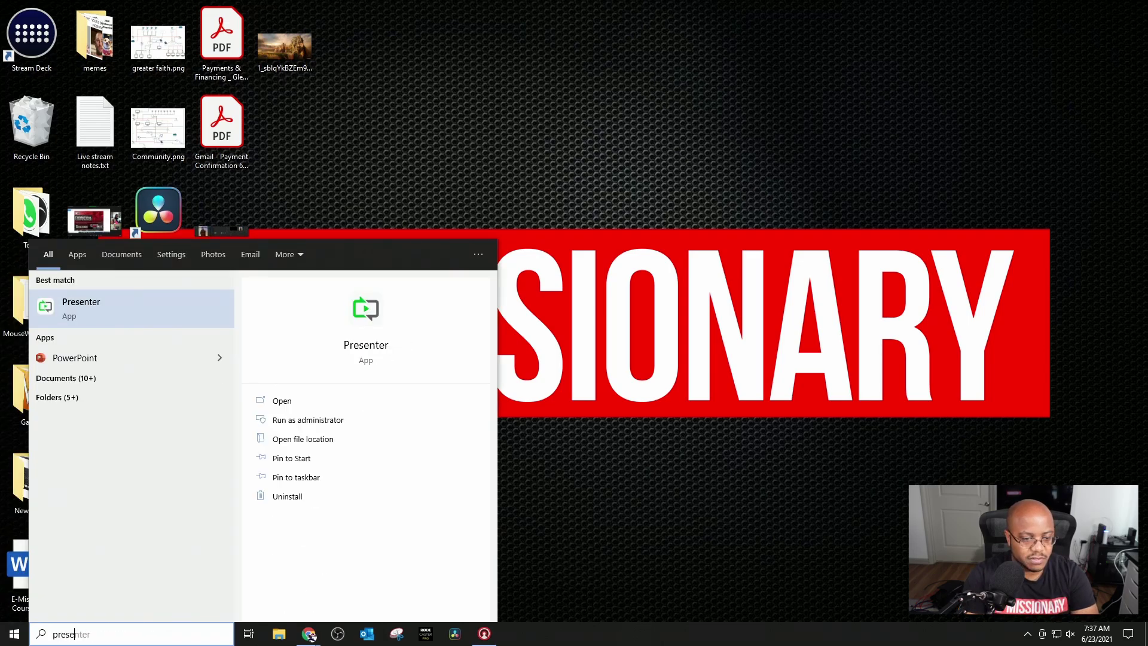
pyautogui.press('Escape')
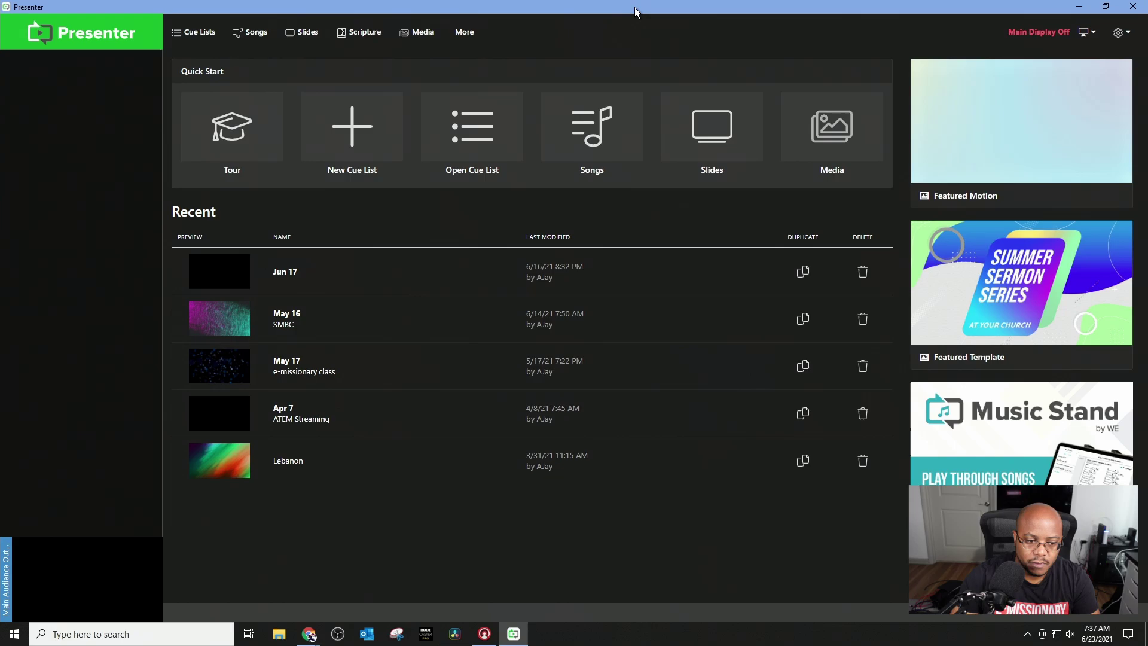
pyautogui.doubleClick(634, 7)
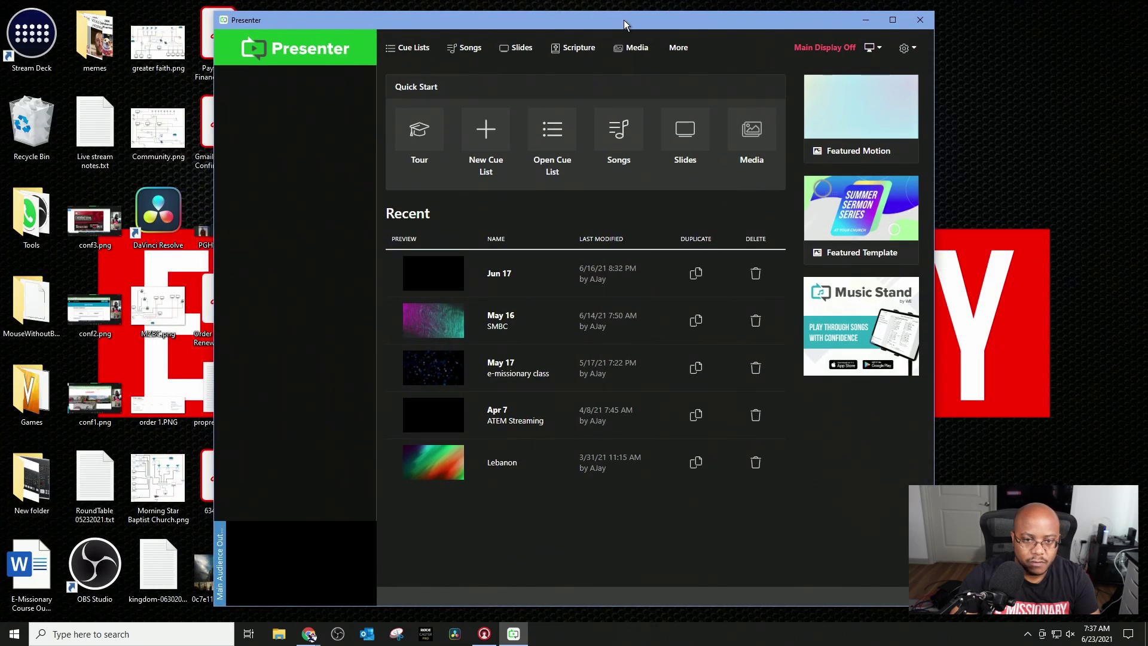
pyautogui.doubleClick(632, 12)
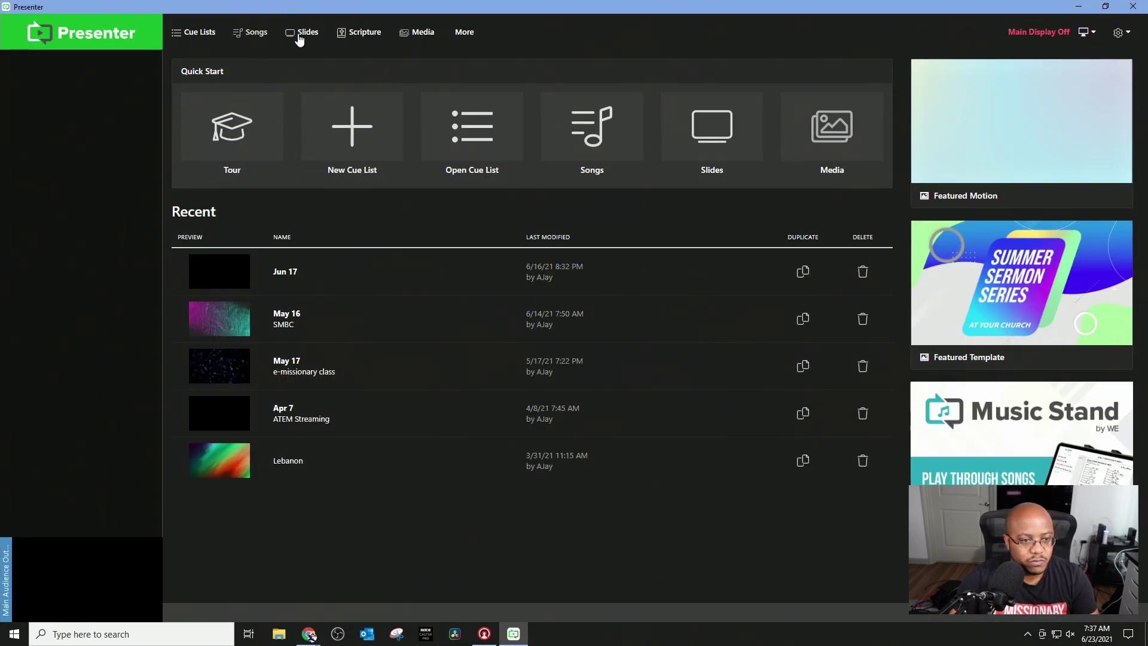
# Import ajay-lower third.mov from E:\Renders into the Presenter media library.
pyautogui.click(425, 35)
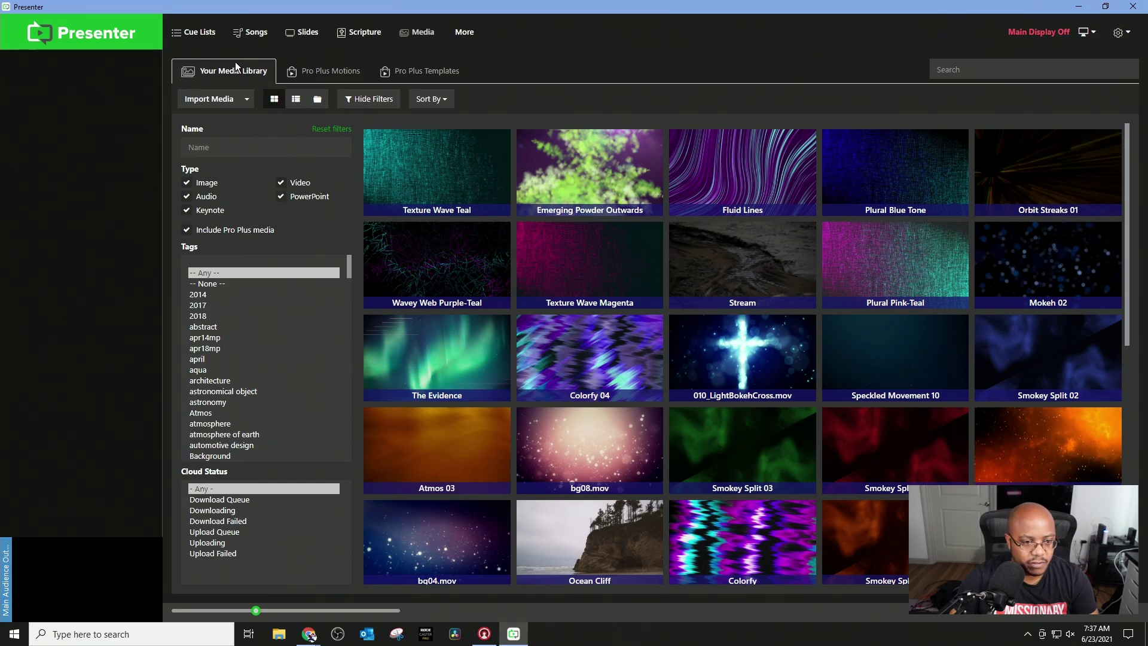
pyautogui.click(226, 100)
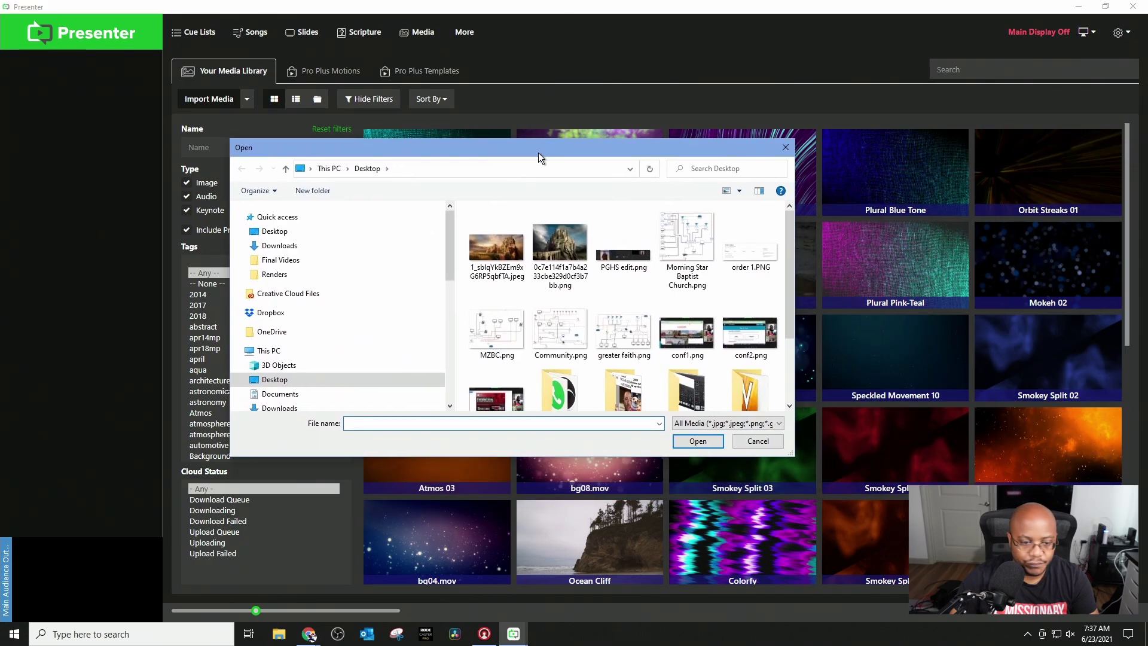
pyautogui.scroll(-3, 346, 328)
pyautogui.click(293, 336)
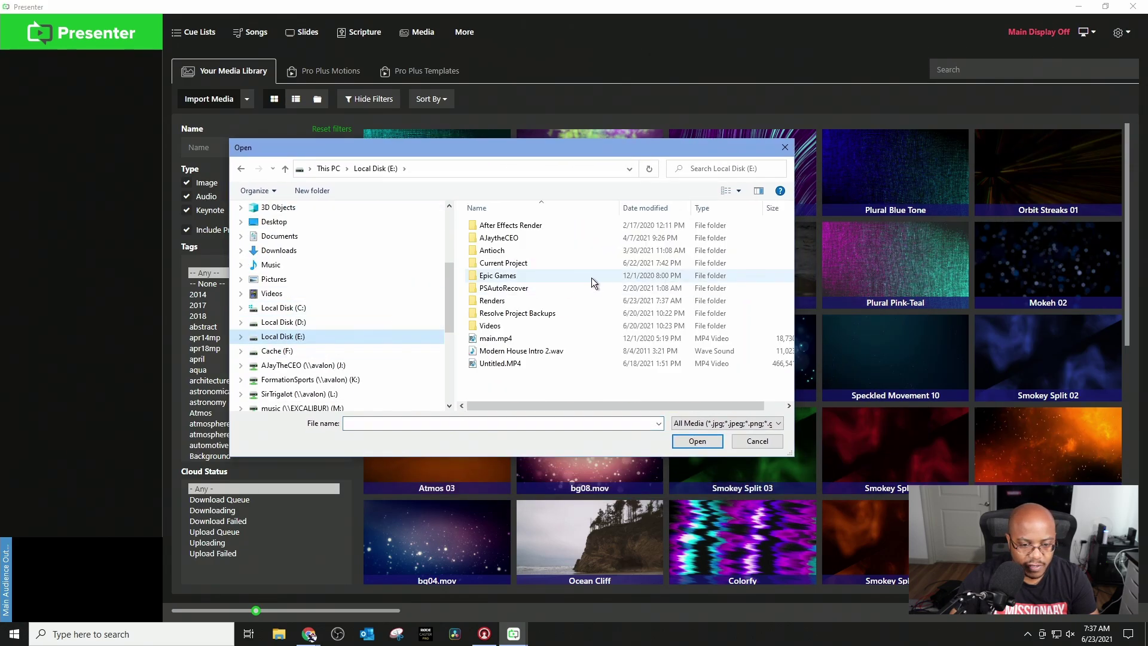
pyautogui.doubleClick(499, 300)
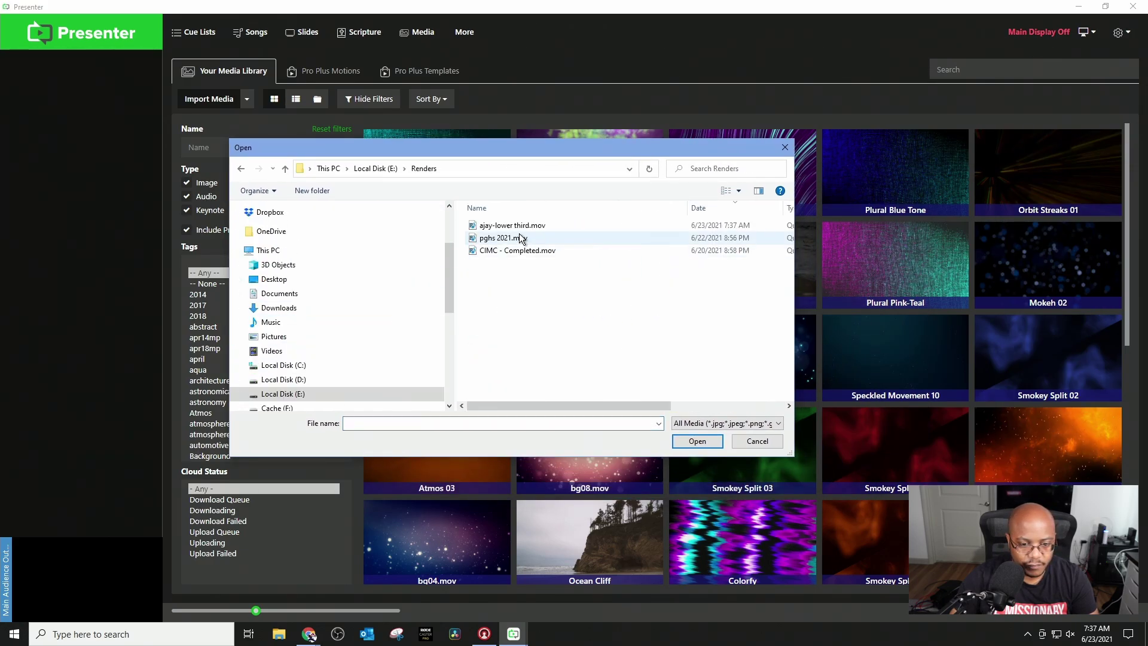
pyautogui.doubleClick(515, 226)
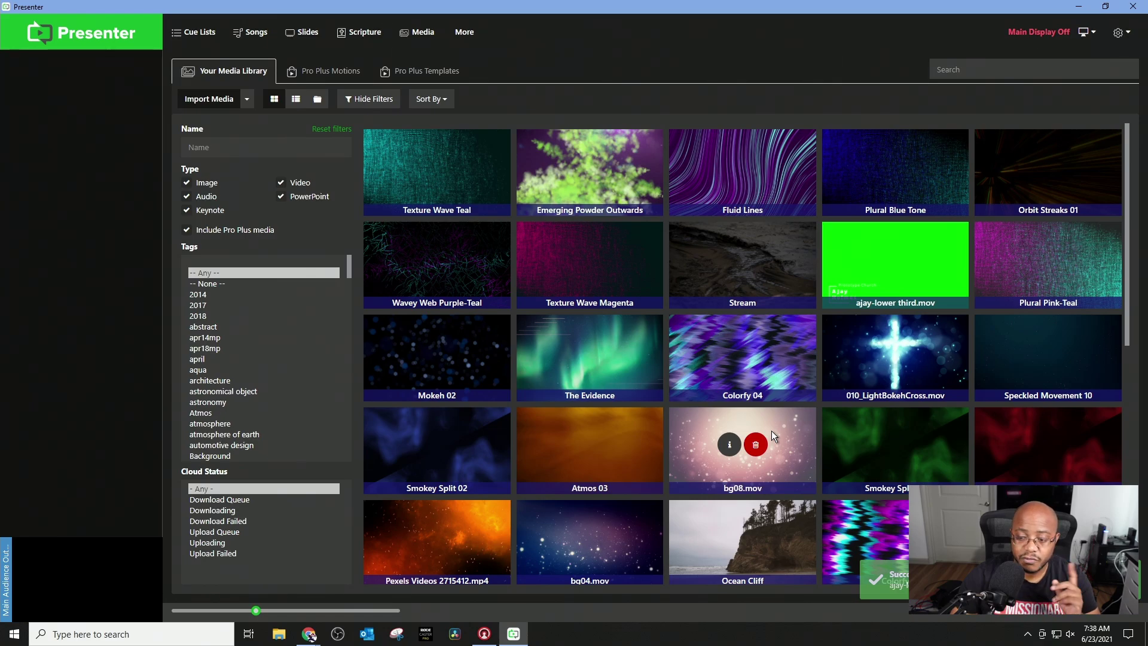
# Reopen the lower thirds project in Resolve and hide the green background track.
pyautogui.click(455, 638)
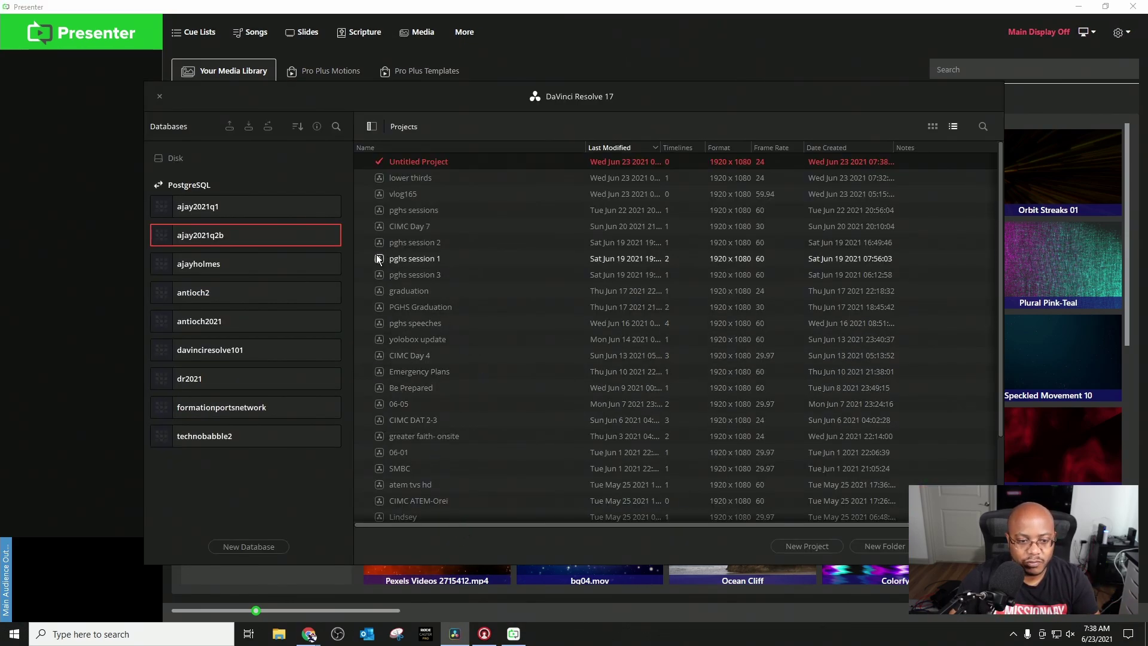
pyautogui.doubleClick(402, 178)
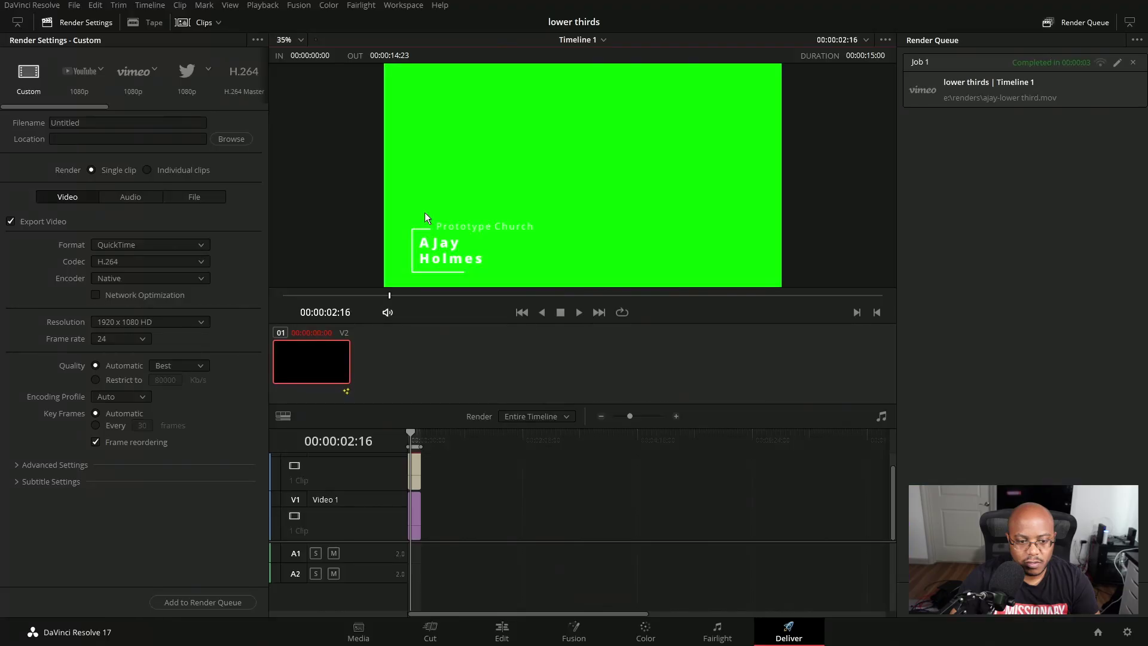
pyautogui.click(502, 632)
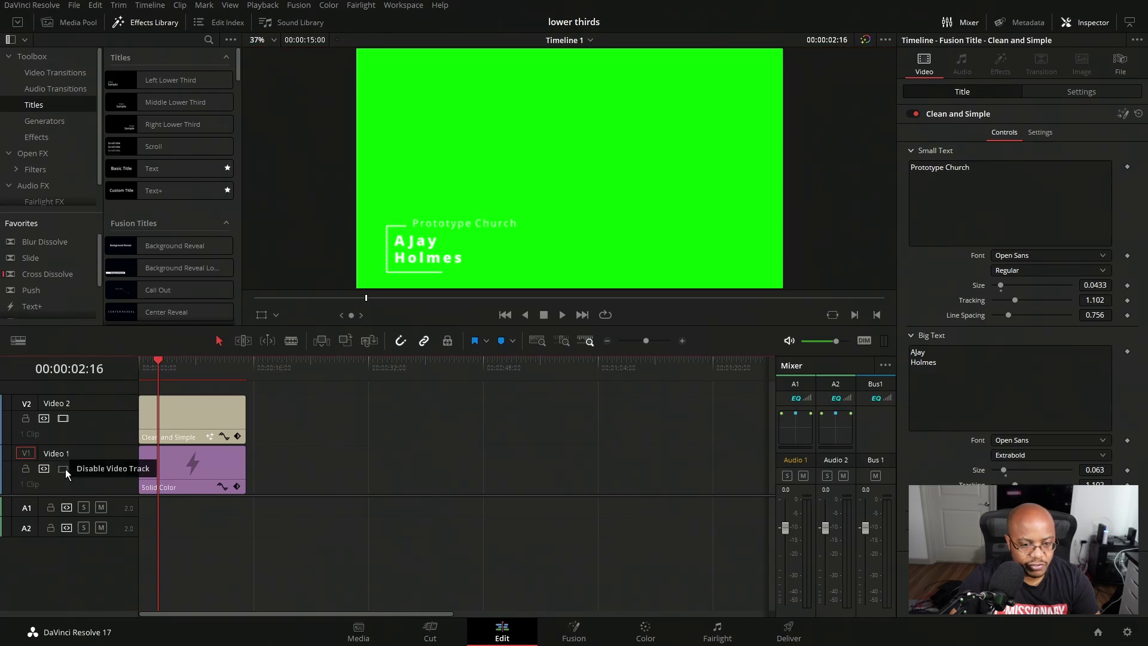
pyautogui.click(63, 469)
# Render a second job named 'ajay-lower third-blk' with the title over black.
pyautogui.click(780, 634)
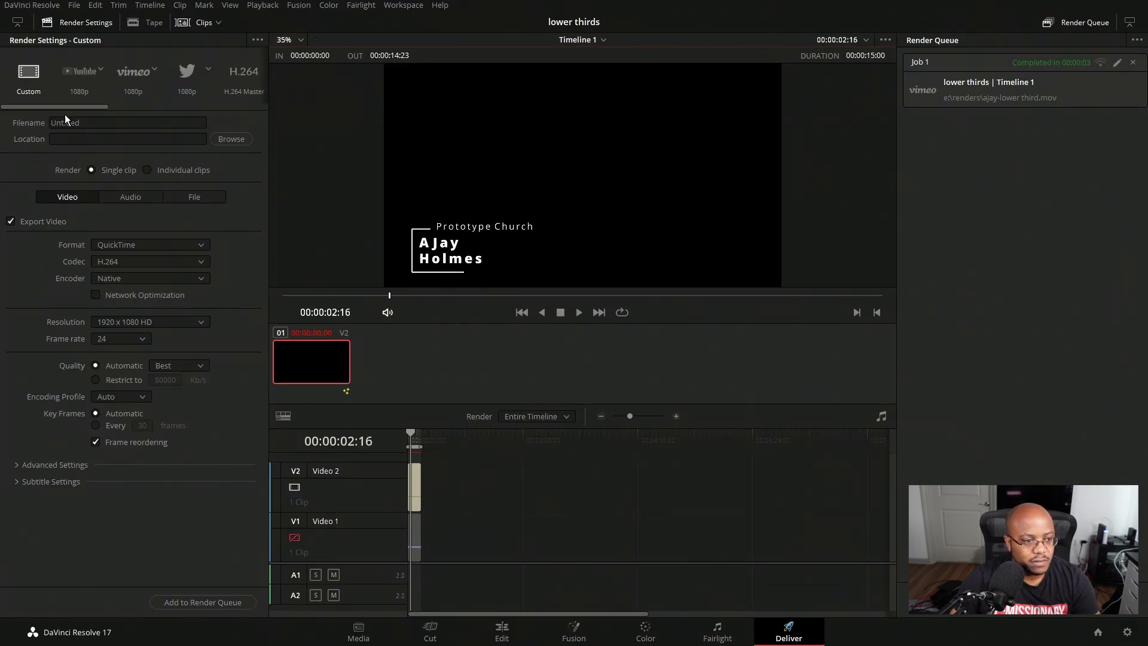
pyautogui.click(1118, 63)
pyautogui.click(126, 122)
pyautogui.write('-blk')
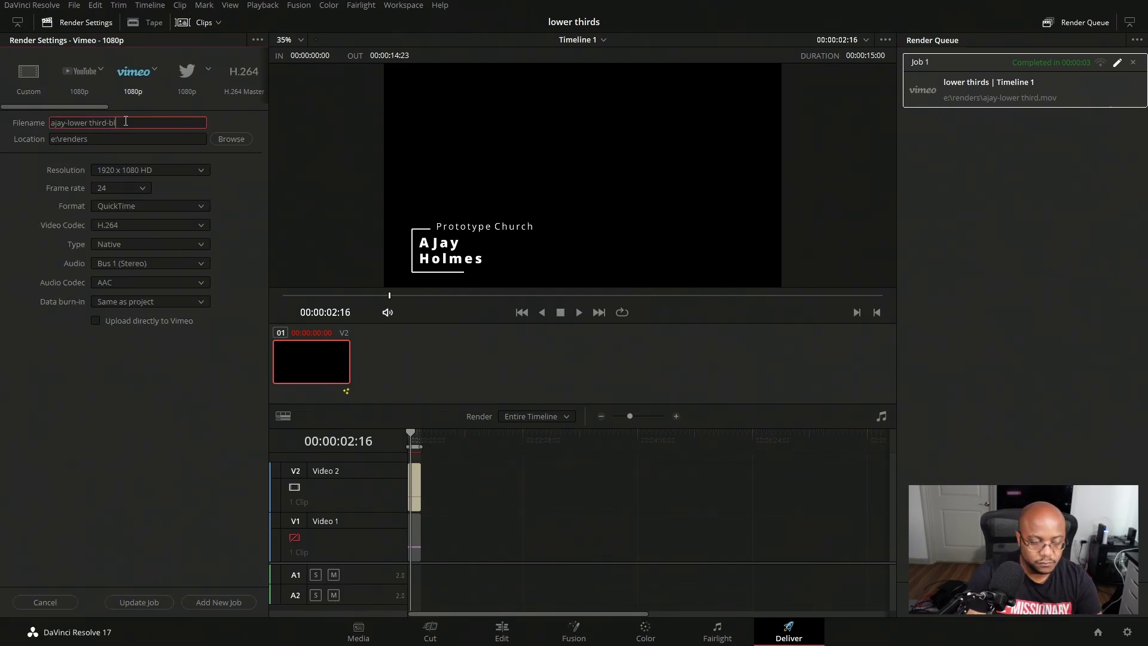
pyautogui.click(220, 602)
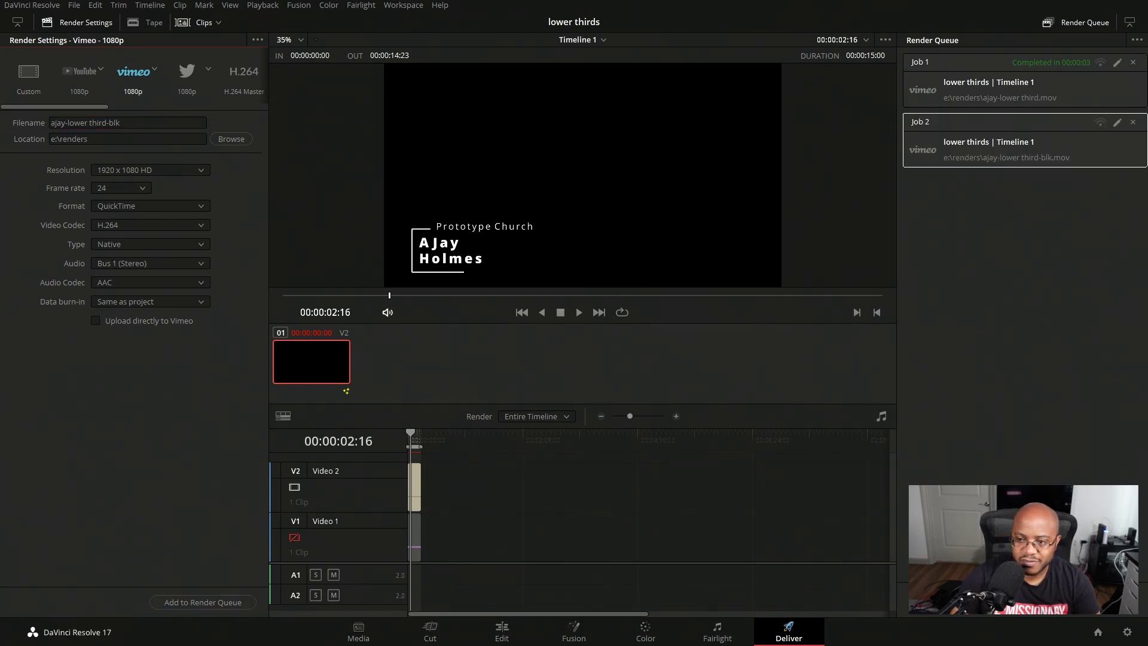
pyautogui.click(1023, 602)
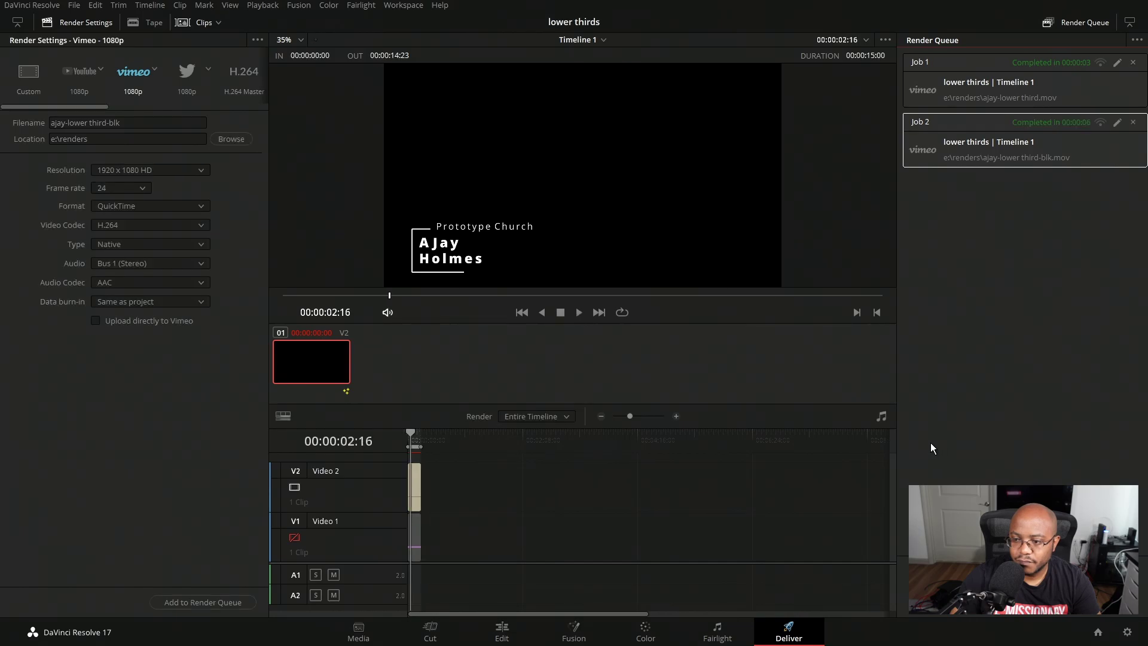
# Quit Resolve and import ajay-lower third-blk.mov into Presenter's media library.
pyautogui.click(33, 6)
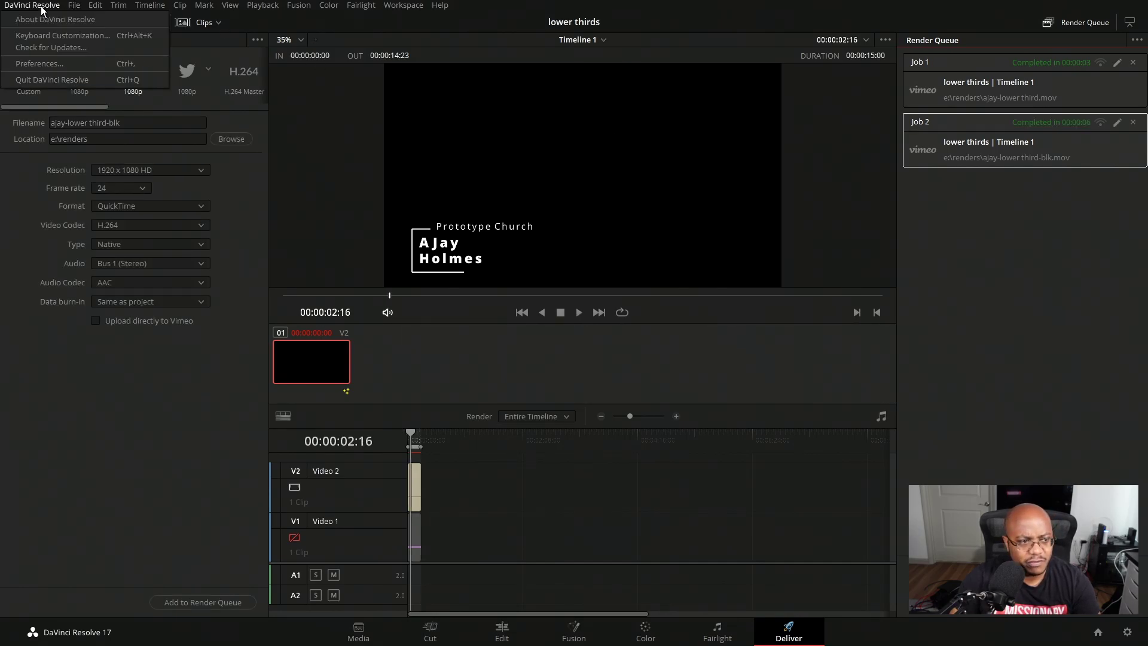
pyautogui.click(41, 80)
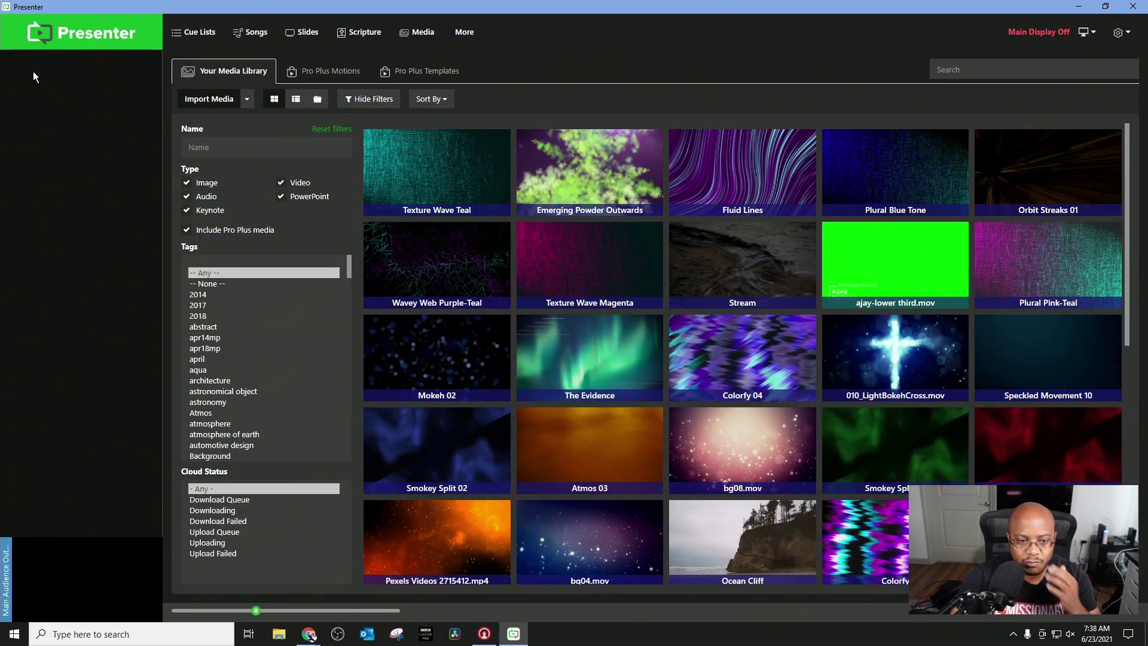
pyautogui.click(214, 100)
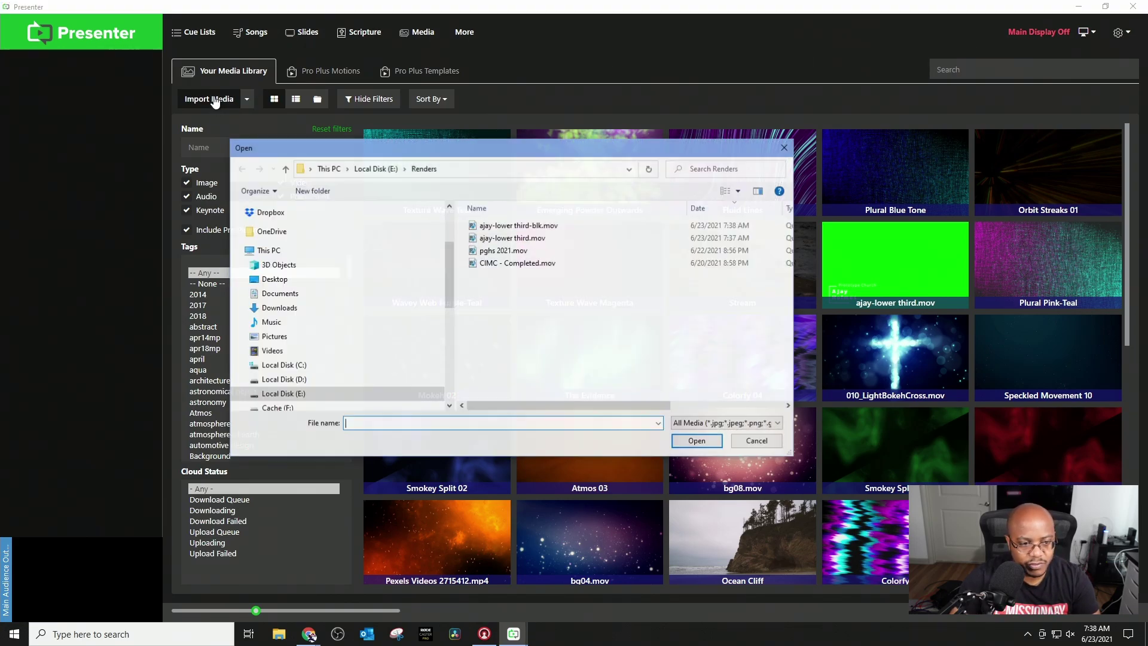
pyautogui.doubleClick(544, 226)
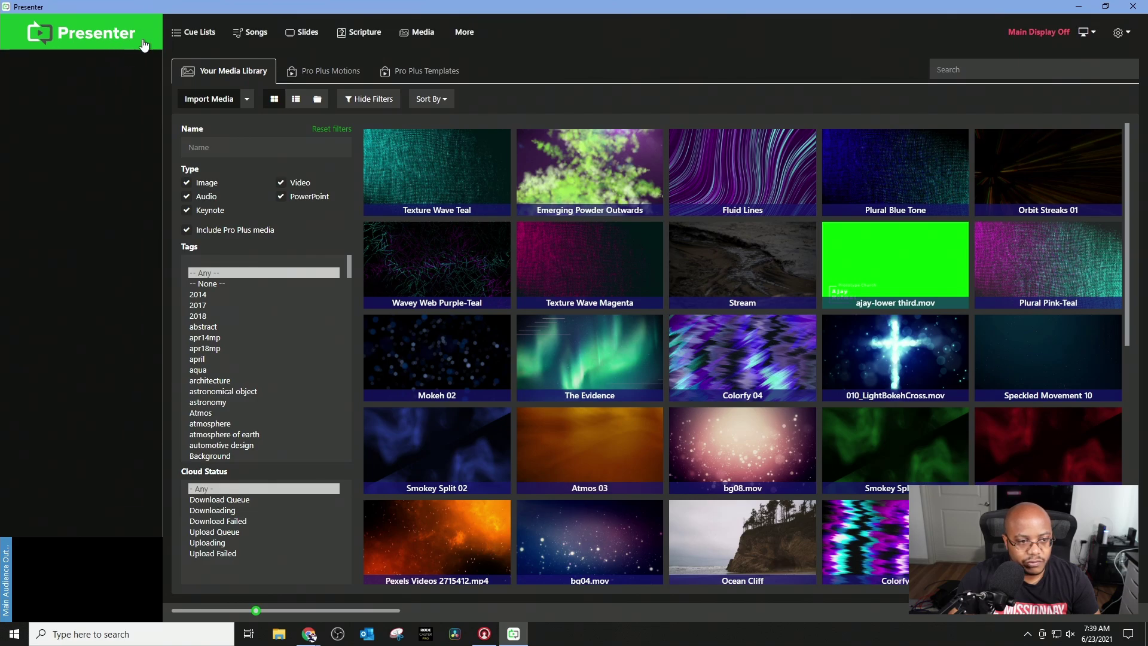
# Create and save a new cue list named 'Animated Lower thirds' without copying an existing one.
pyautogui.click(203, 33)
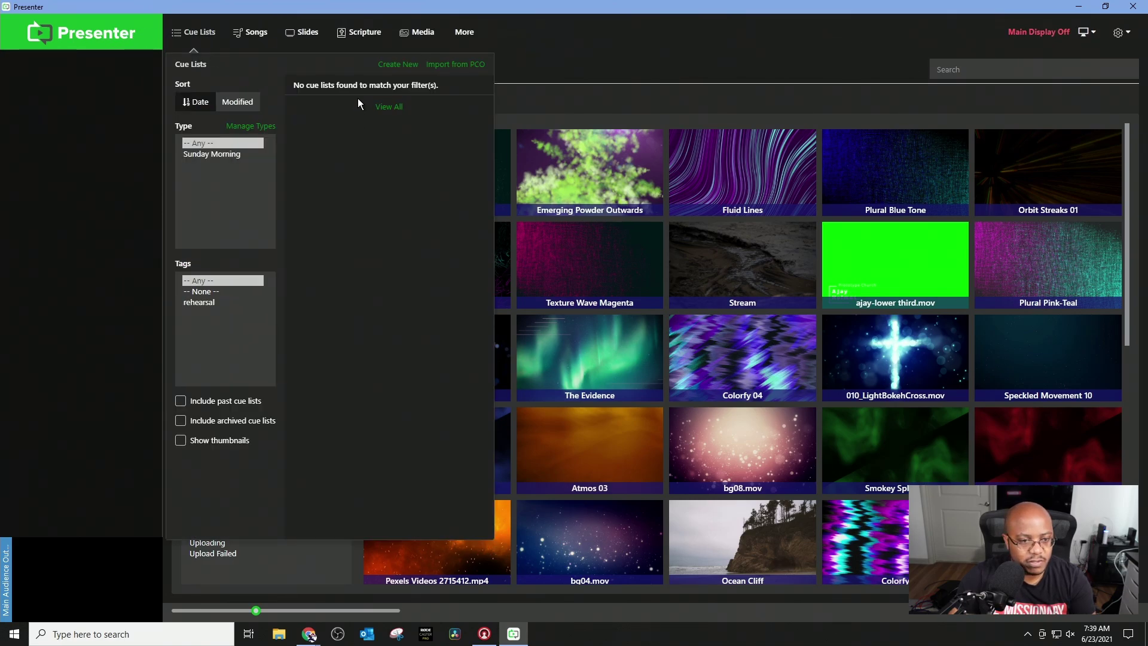
pyautogui.click(400, 64)
pyautogui.click(517, 80)
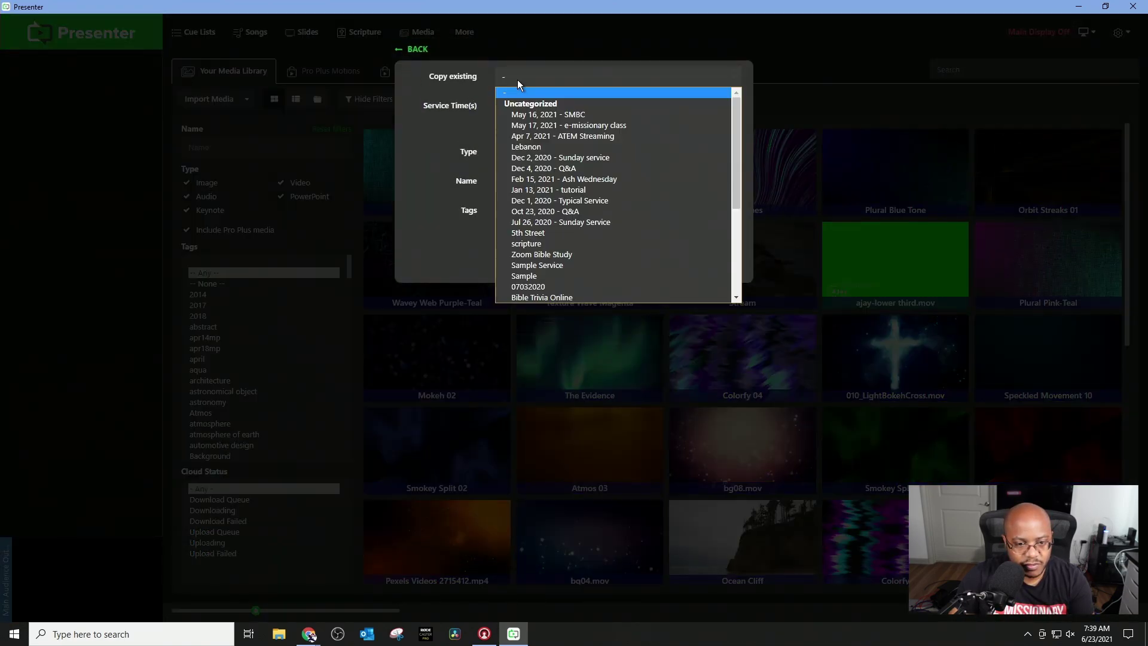
pyautogui.click(517, 80)
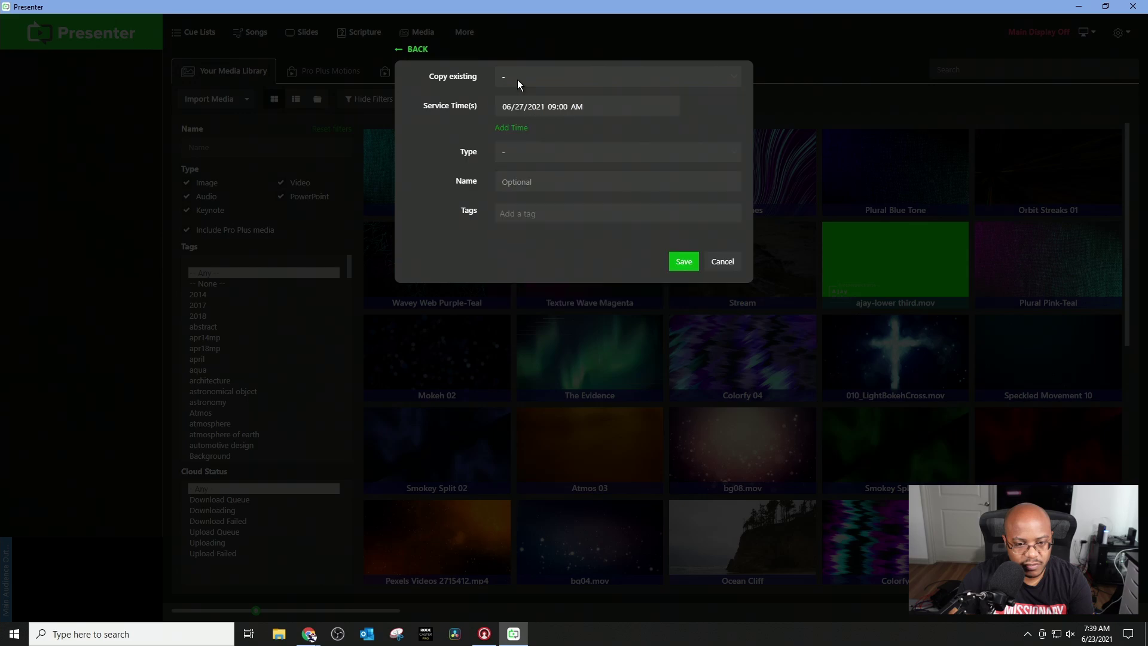
pyautogui.click(537, 186)
pyautogui.write('Te')
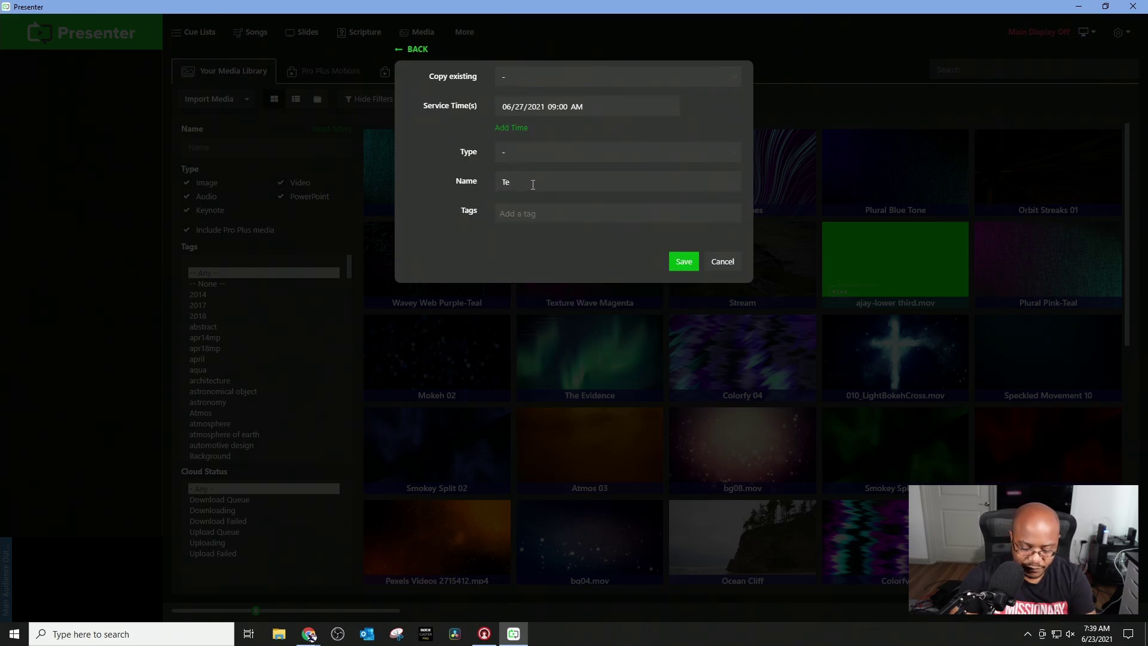
pyautogui.hotkey('ctrl', 'a')
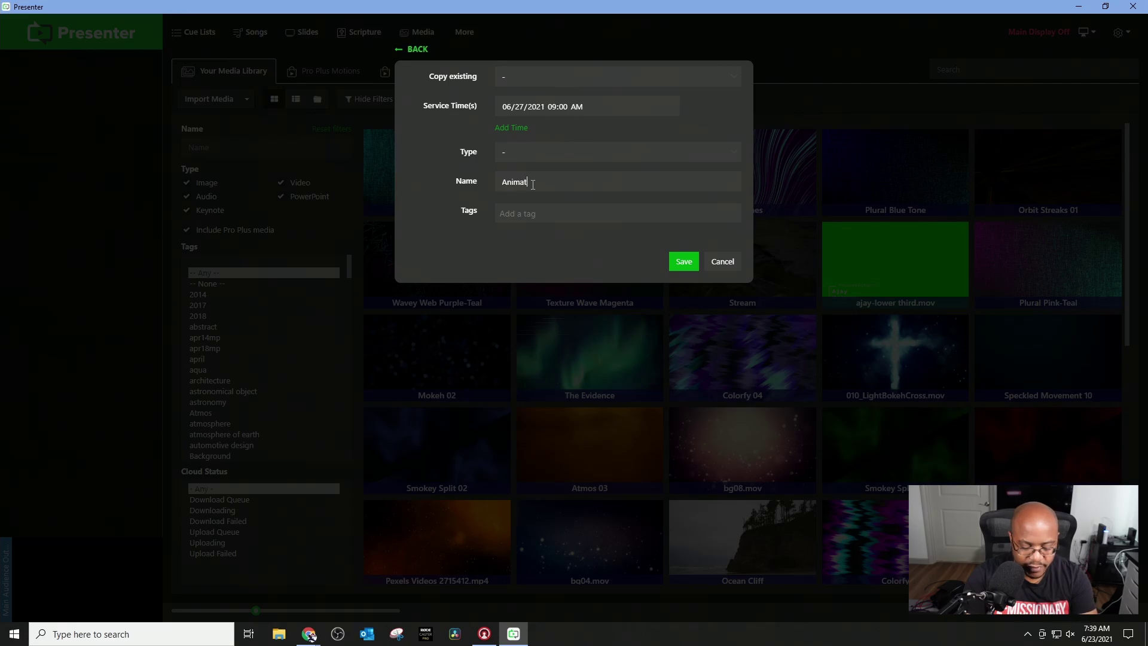
pyautogui.write('Animated Lower thirds')
pyautogui.click(685, 266)
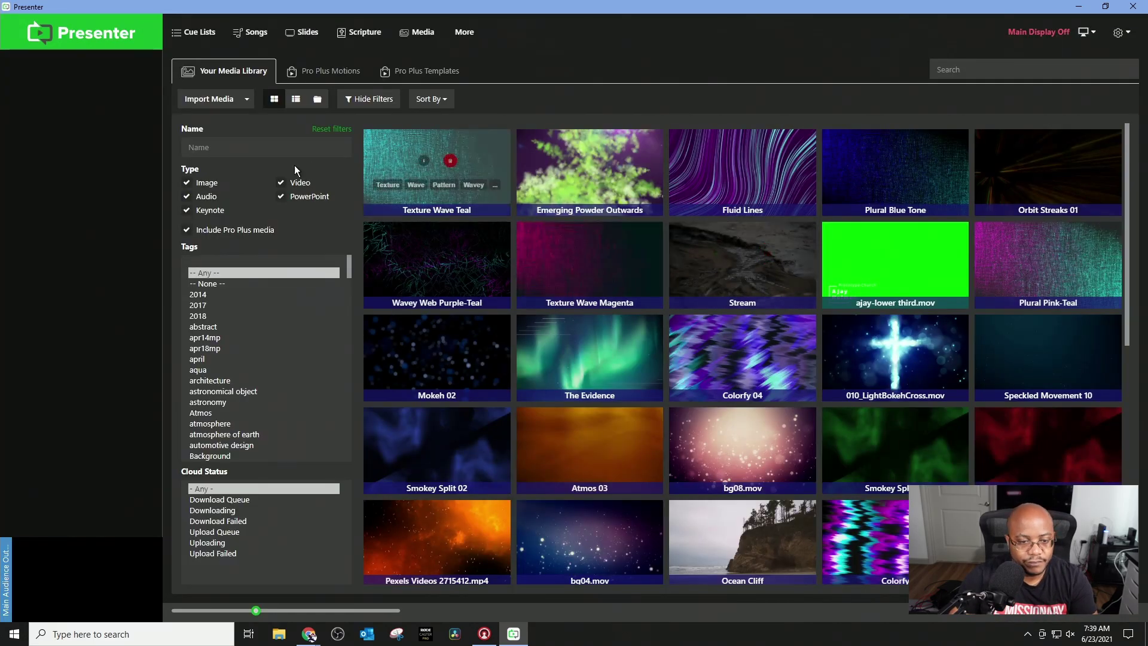
# Add a cue and set its media background to ajay-lower third.mov.
pyautogui.click(54, 106)
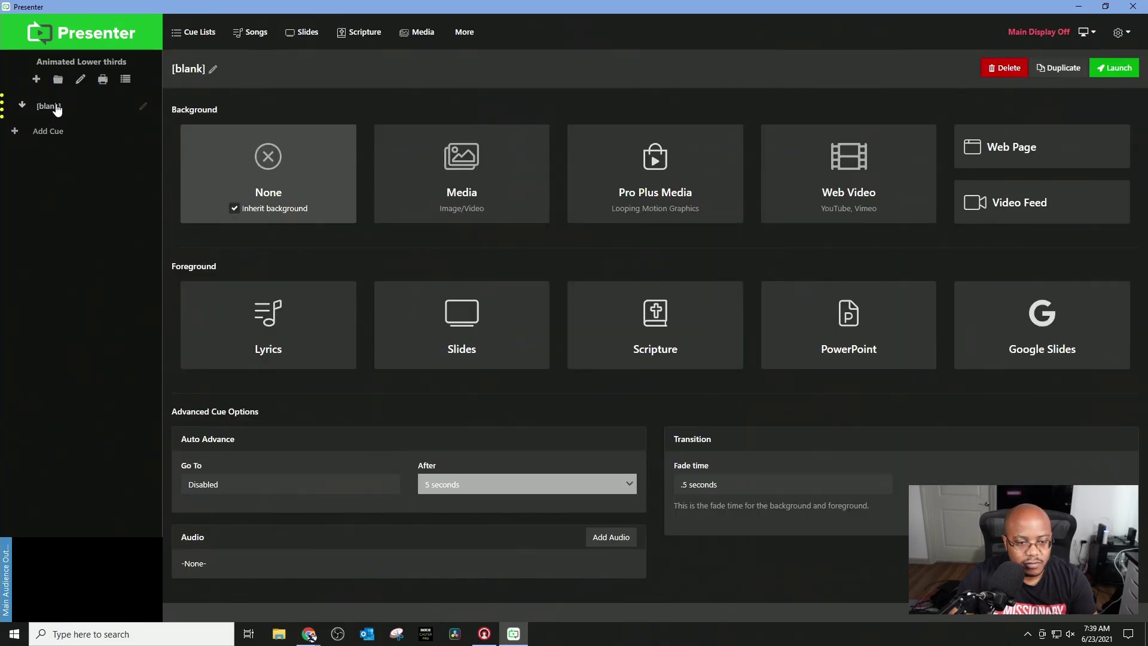
pyautogui.click(433, 172)
pyautogui.moveTo(904, 278)
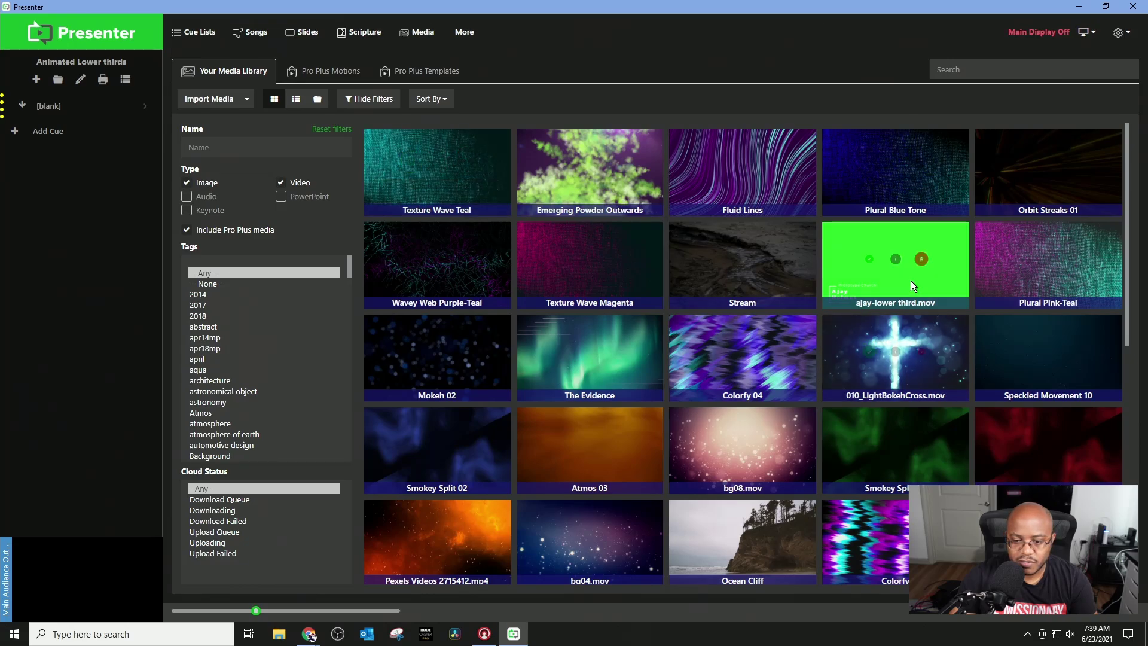
pyautogui.click(870, 260)
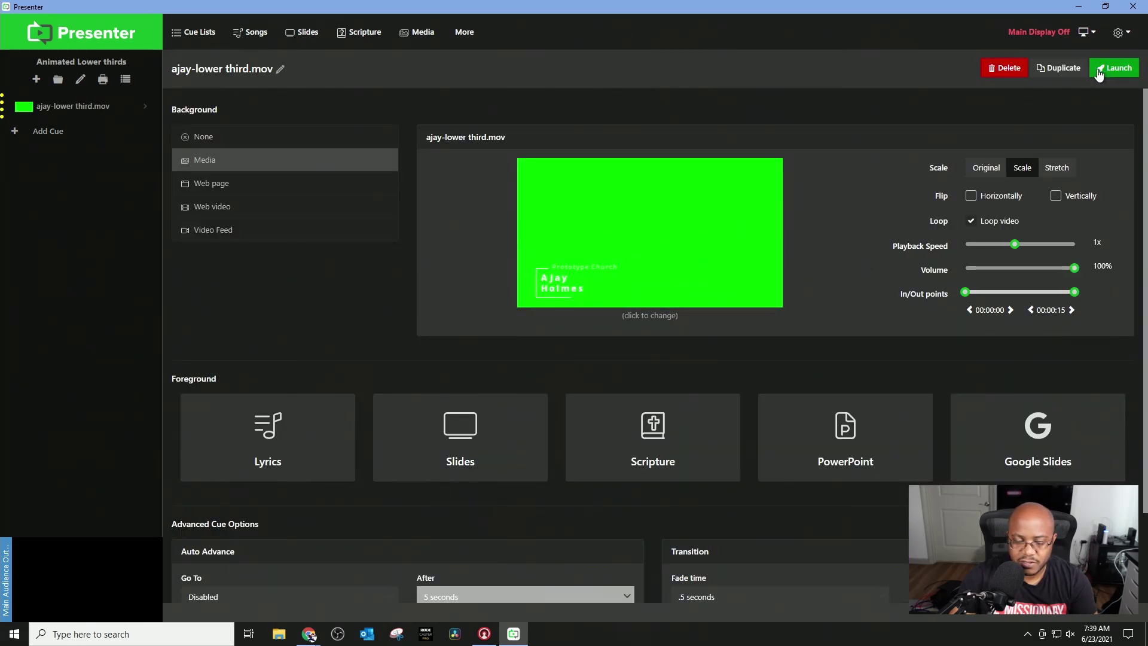
# Assign the main audience output to Display 2 in the screen configuration and save.
pyautogui.click(1050, 40)
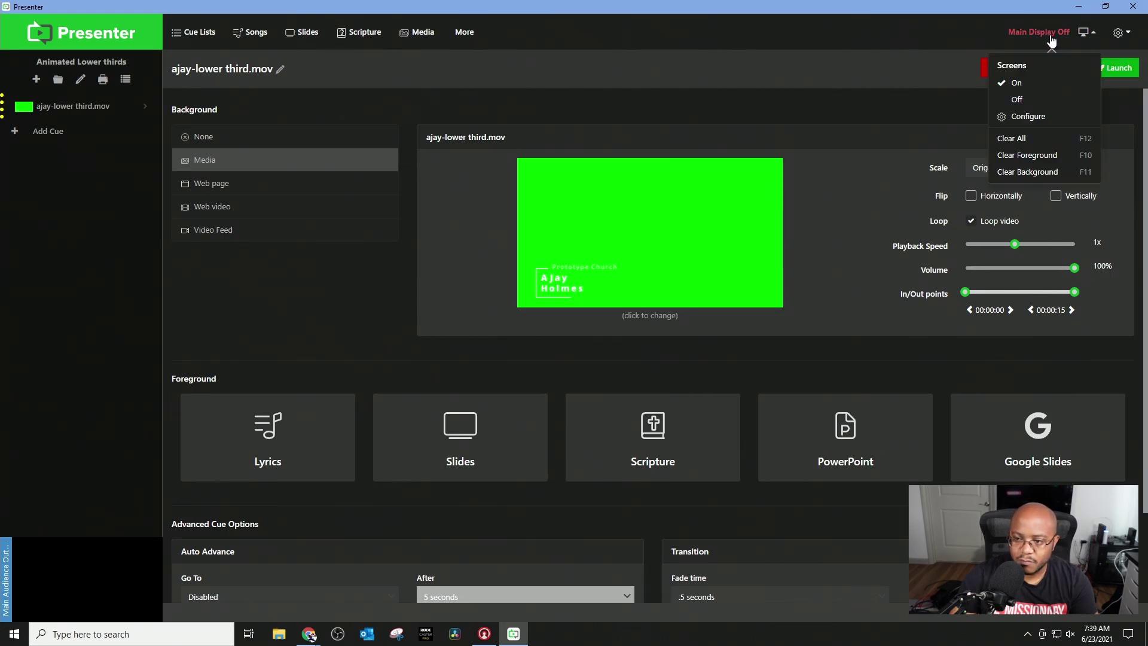
pyautogui.click(1033, 114)
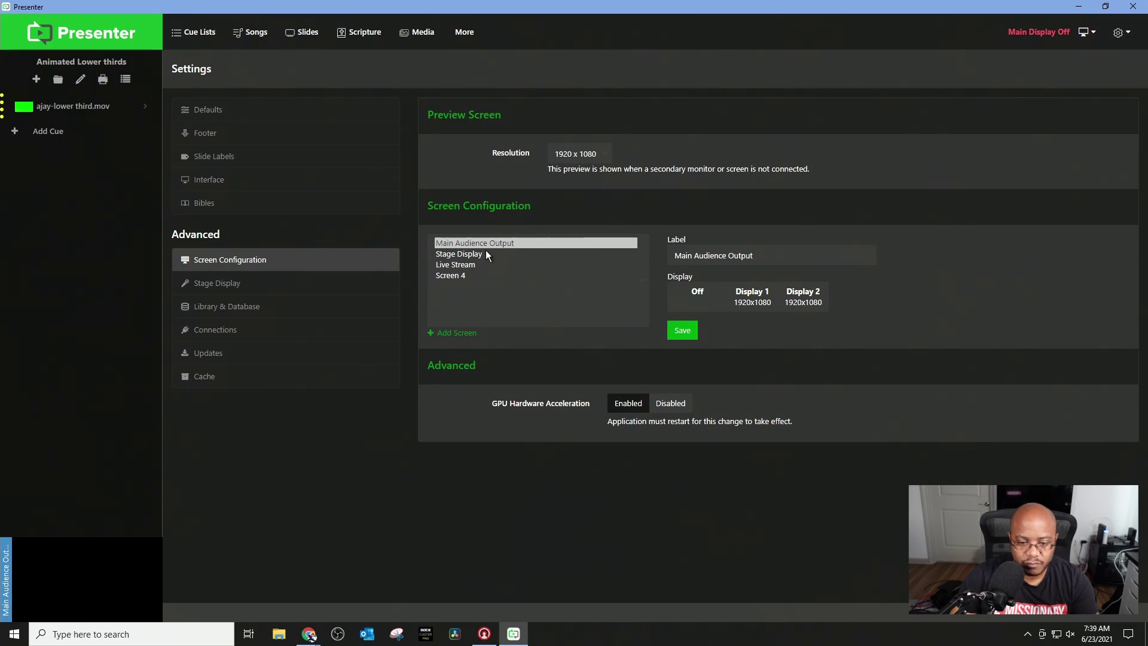
pyautogui.click(797, 300)
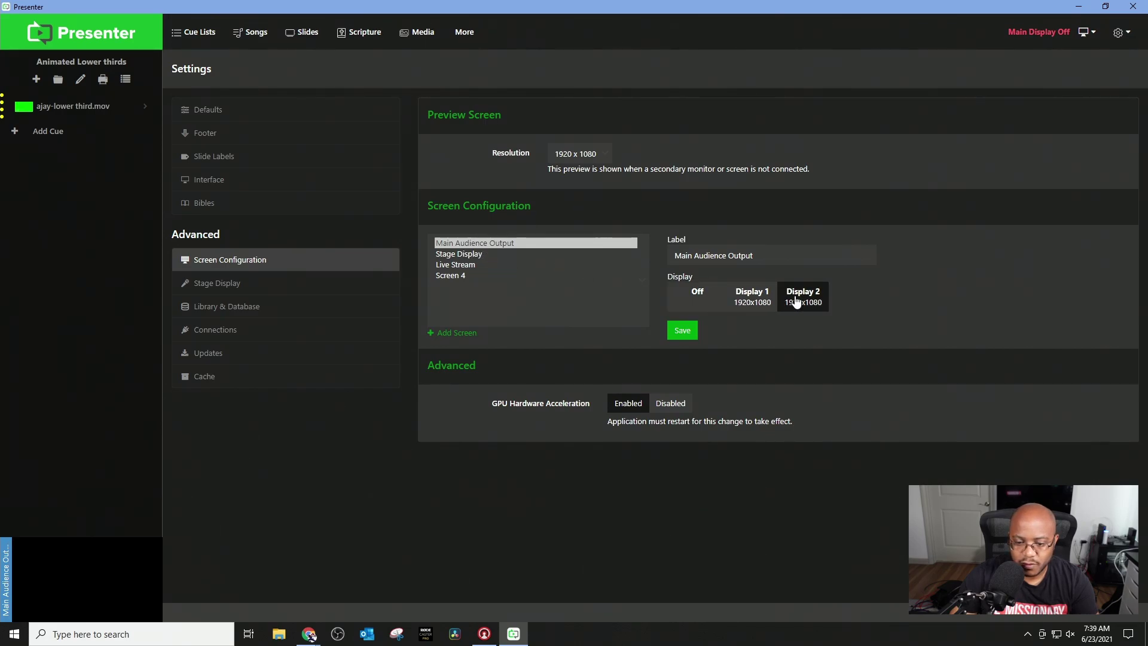
pyautogui.click(693, 331)
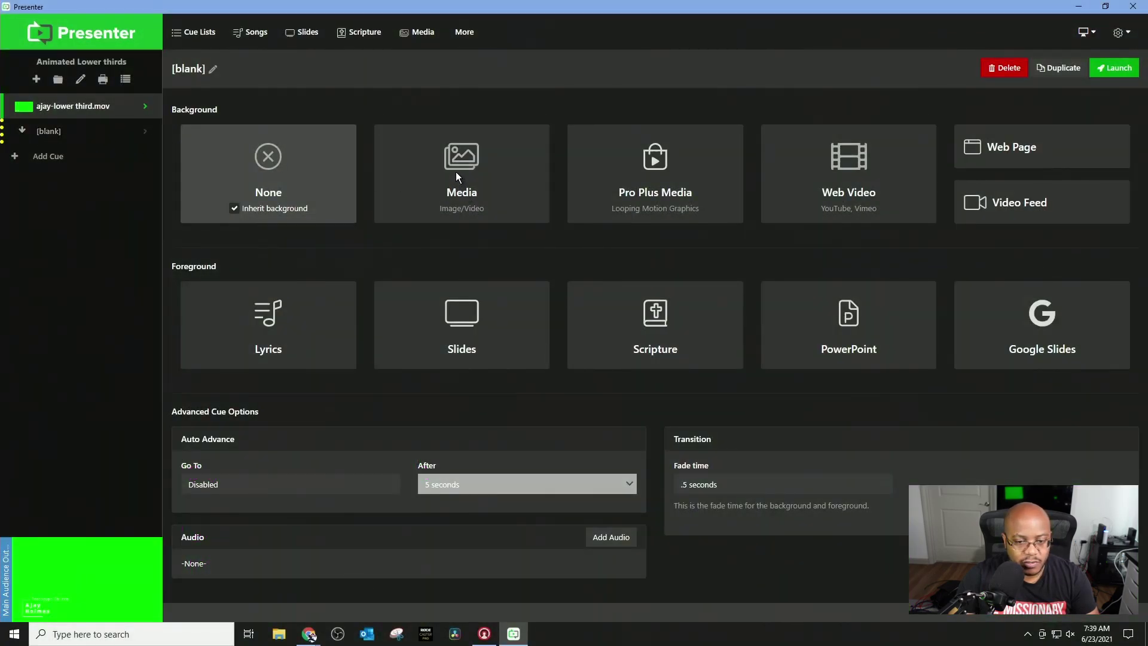
# Set the blank cue's media background to ajay-lower third-blk.mov and make that cue active.
pyautogui.click(456, 174)
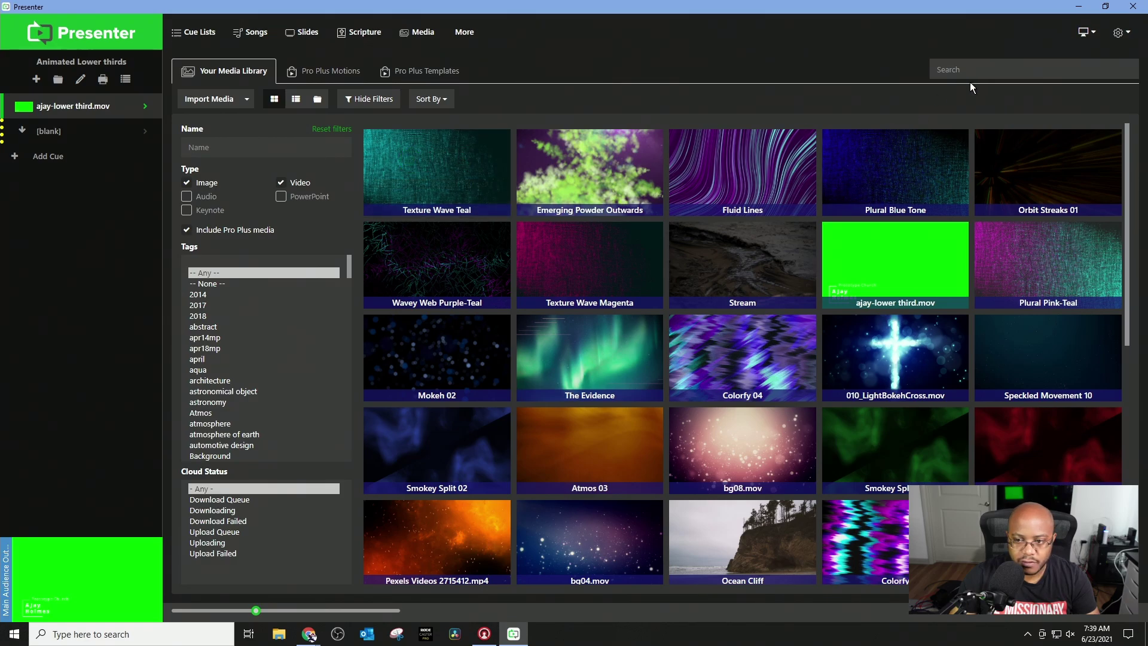
pyautogui.click(955, 63)
pyautogui.write('ajay')
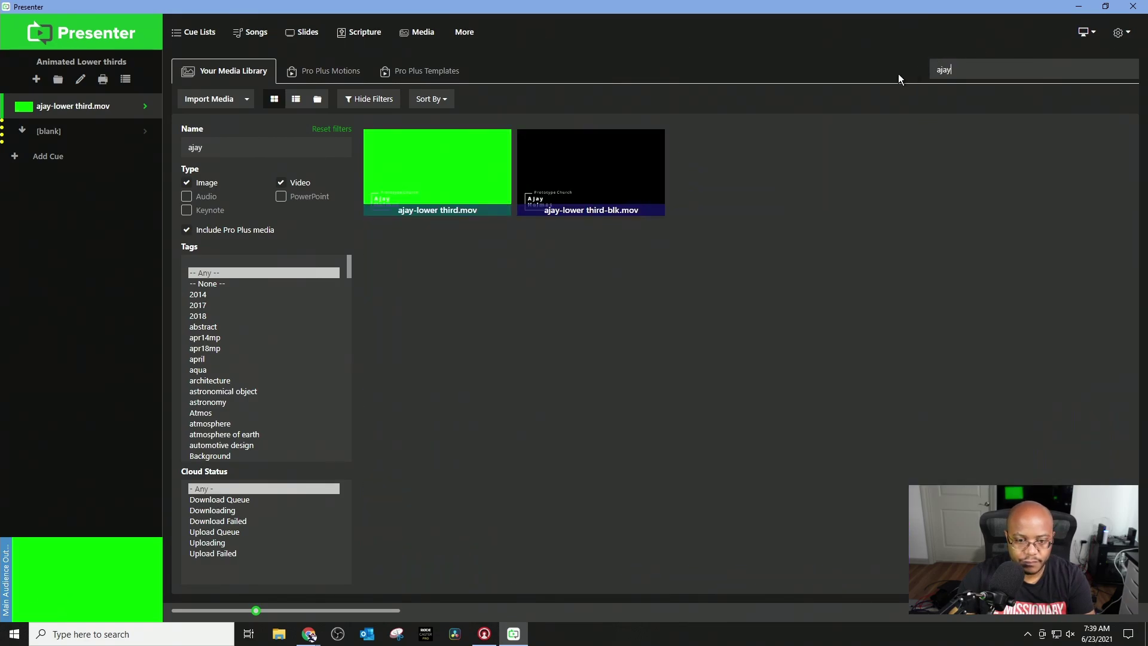
pyautogui.click(564, 167)
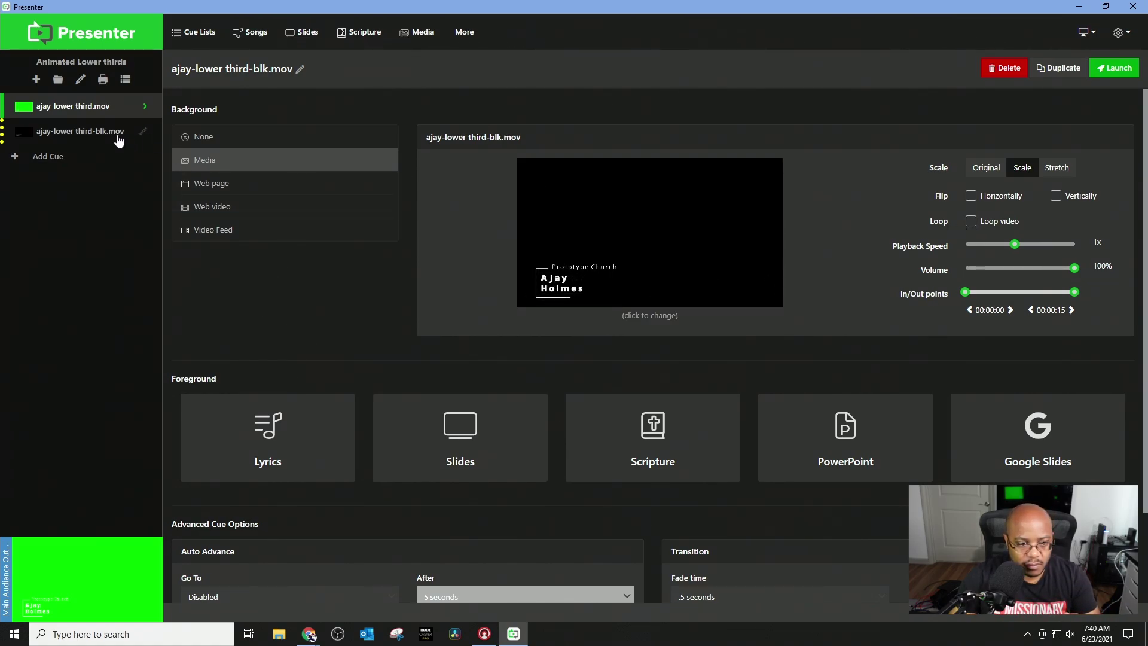
pyautogui.click(93, 132)
# Make the ajay-lower third.mov cue live and turn off its Loop video option.
pyautogui.click(95, 108)
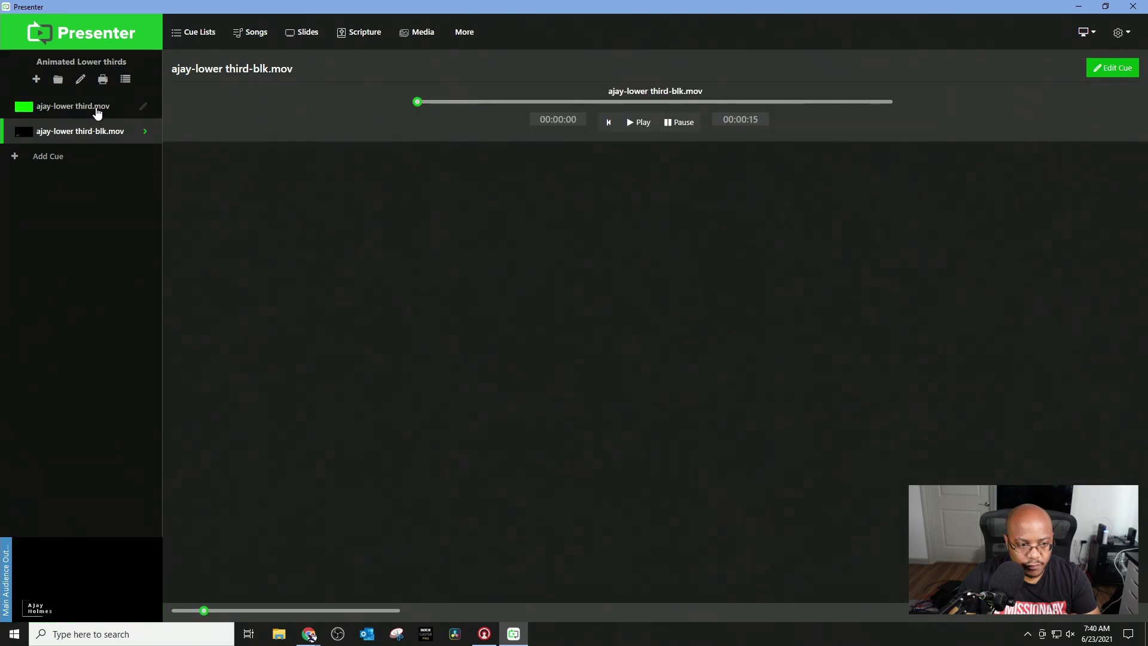
pyautogui.click(143, 107)
pyautogui.click(970, 221)
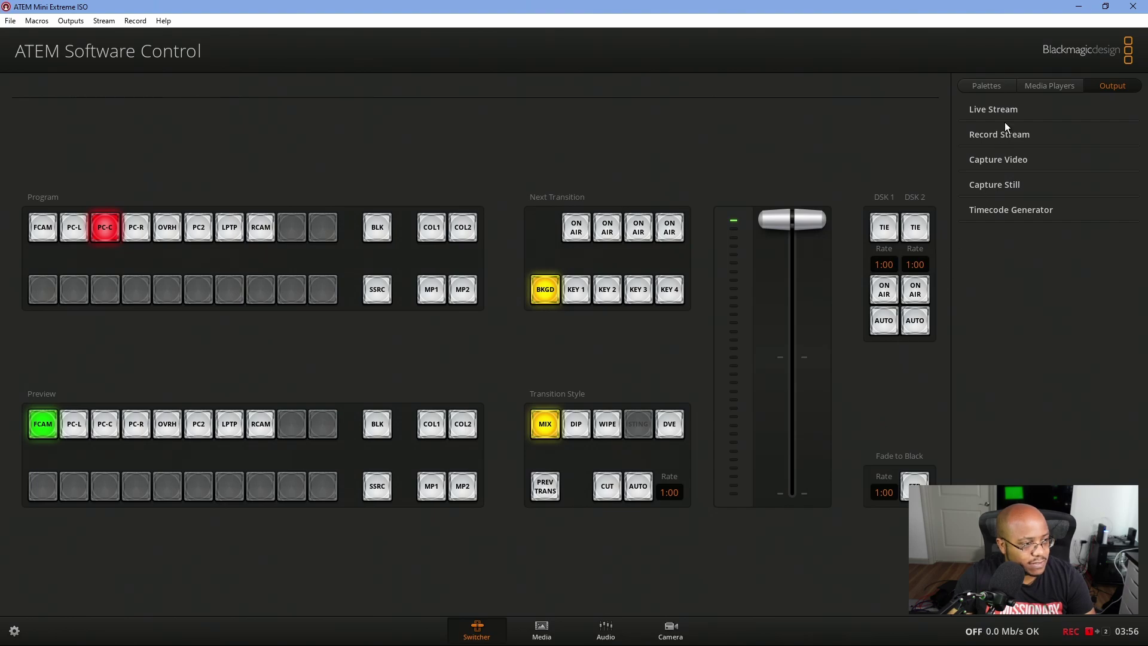
# Set downstream key 1's fill source and key source to PC1 Right Mon.
pyautogui.click(997, 88)
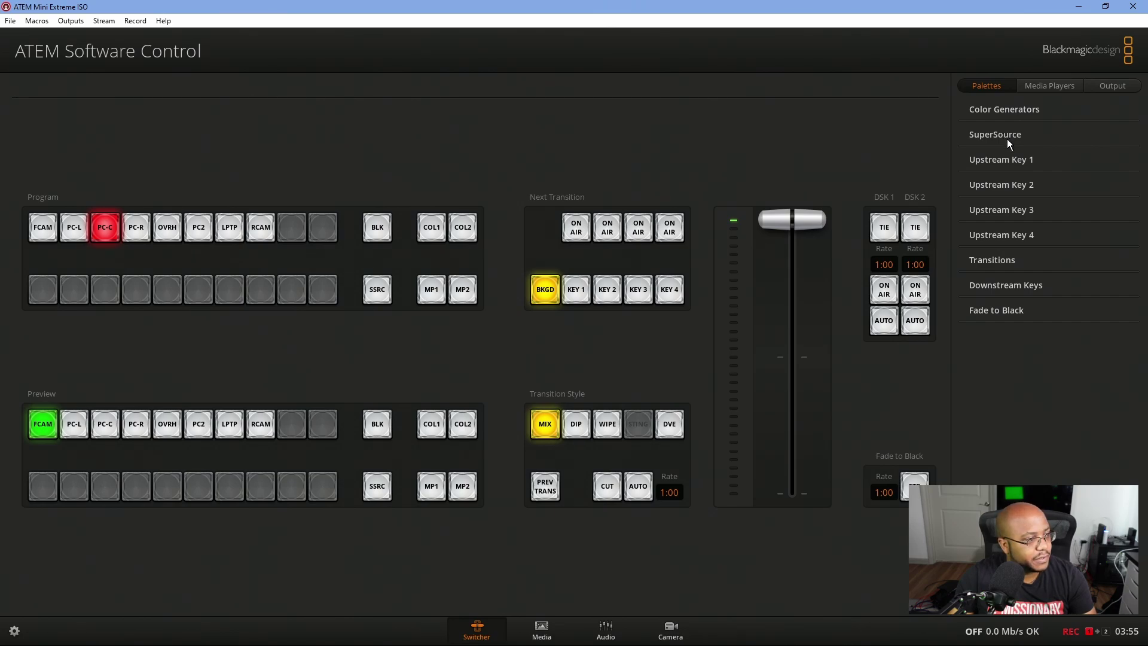
pyautogui.click(1009, 286)
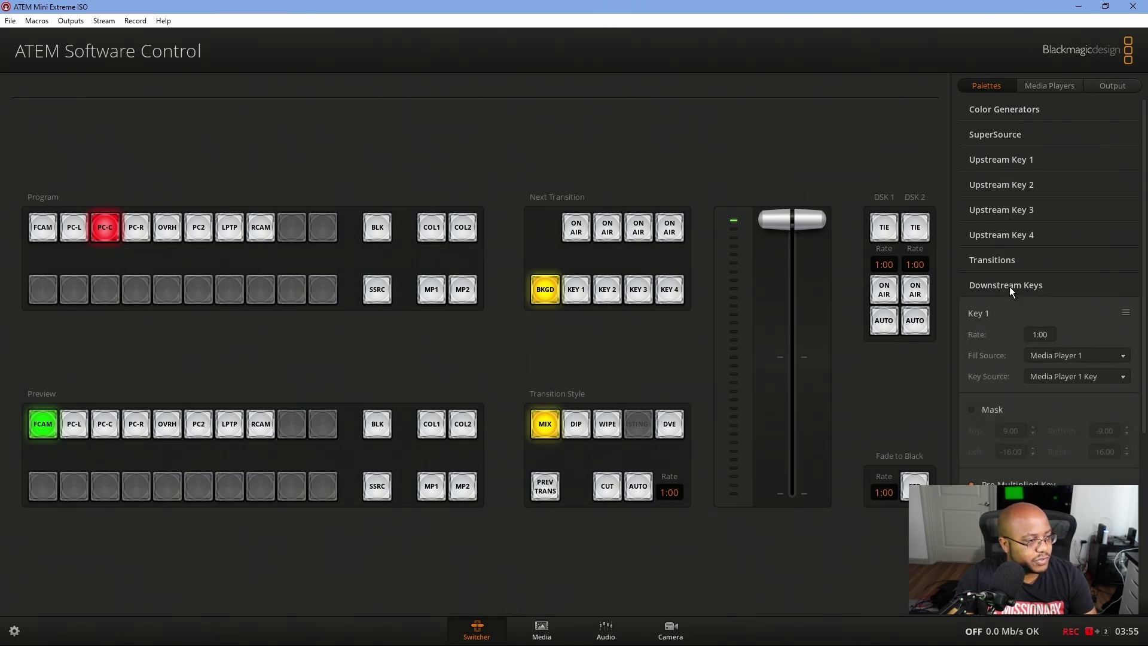
pyautogui.click(1085, 356)
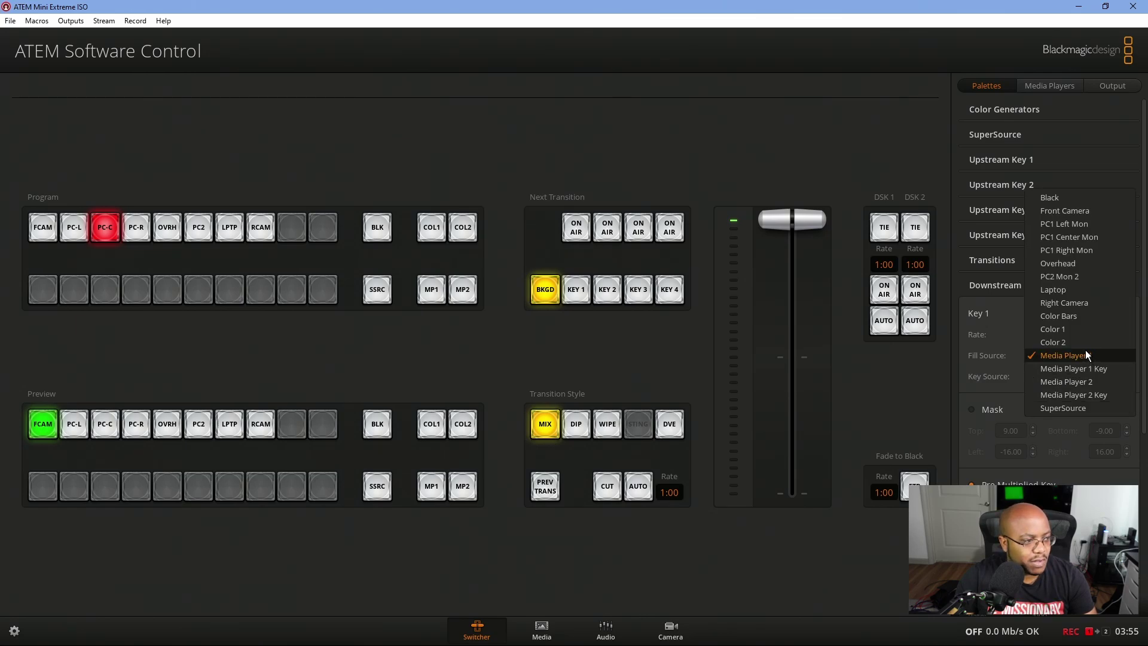
pyautogui.click(1092, 254)
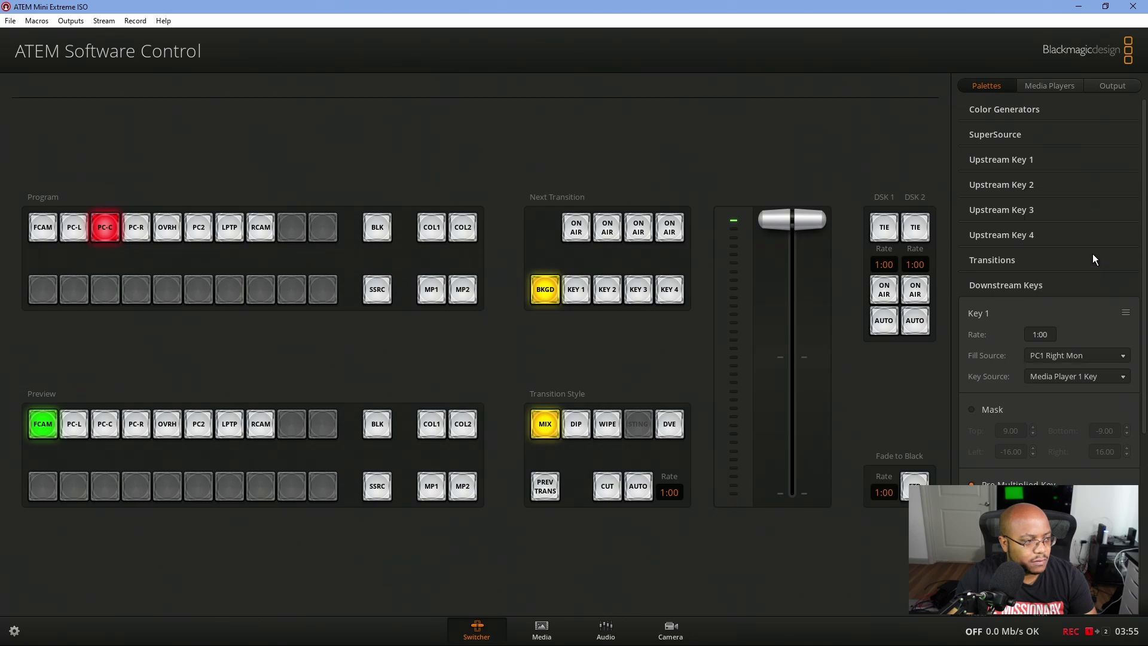
pyautogui.click(1077, 376)
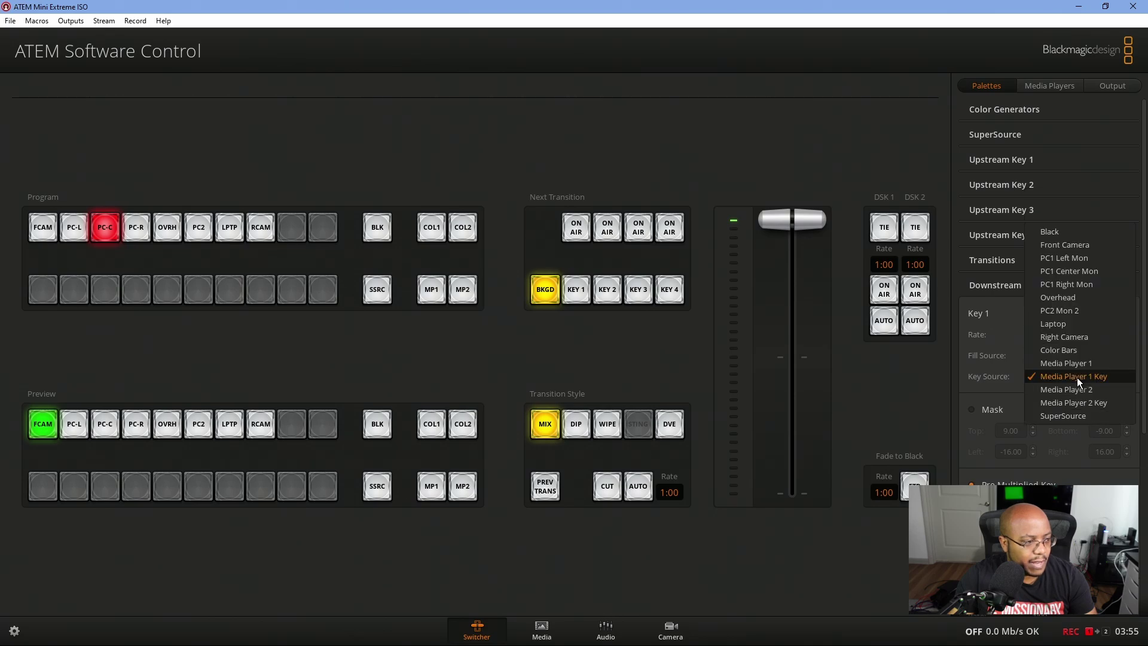
pyautogui.click(1088, 285)
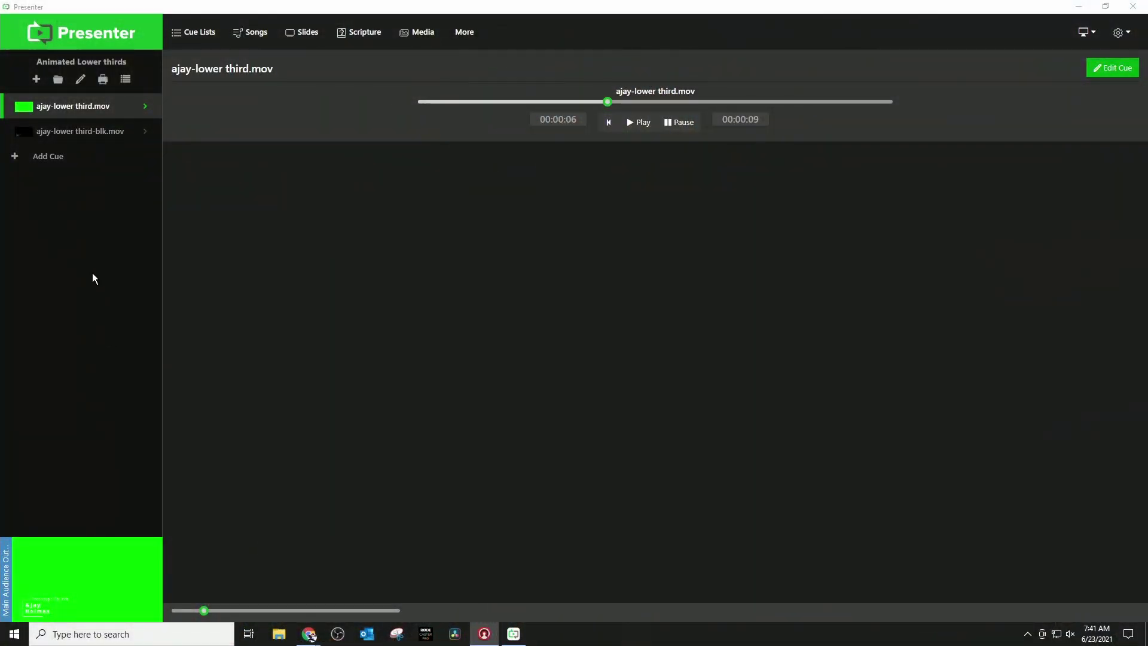
# Load the black-background ajay-lower third-blk.mov cue in the Animated Lower thirds list.
pyautogui.click(84, 130)
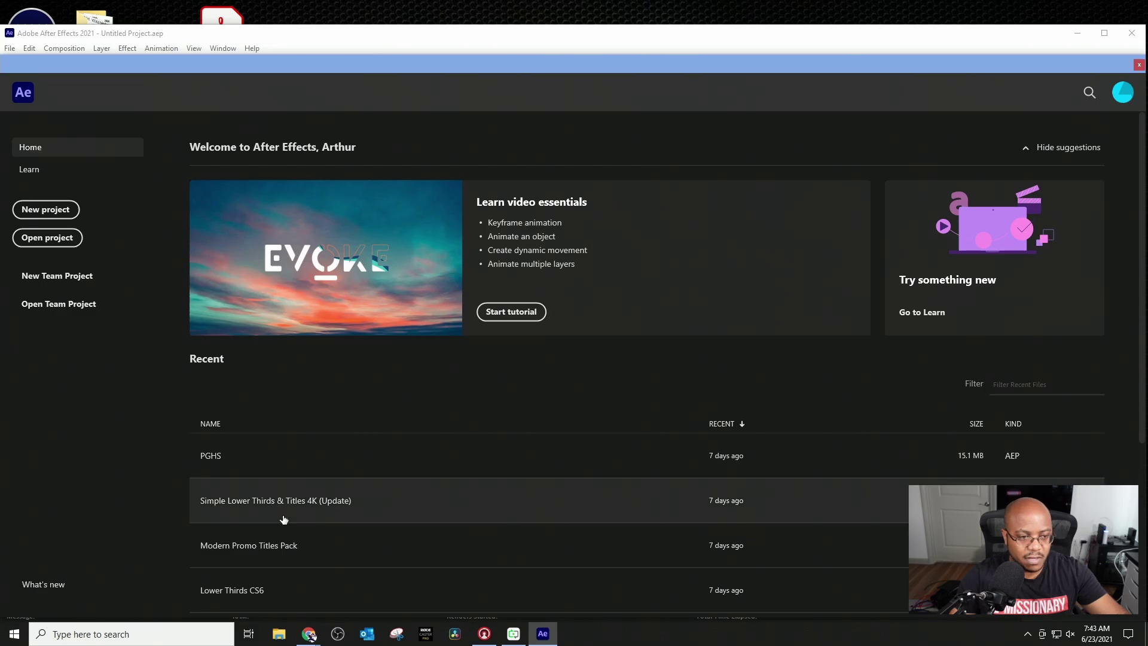
# Open the recent Simple Lower Thirds & Titles 4K project and dismiss the missing-file warning.
pyautogui.moveTo(461, 64); pyautogui.dragTo(471, 25)
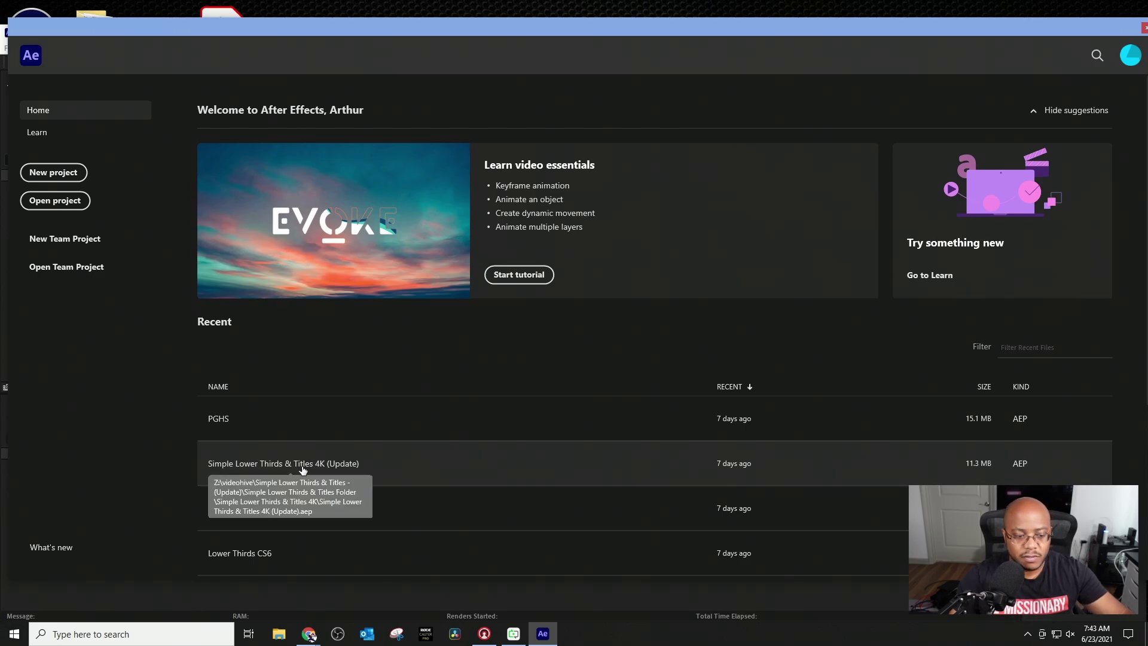
pyautogui.click(302, 470)
pyautogui.click(682, 353)
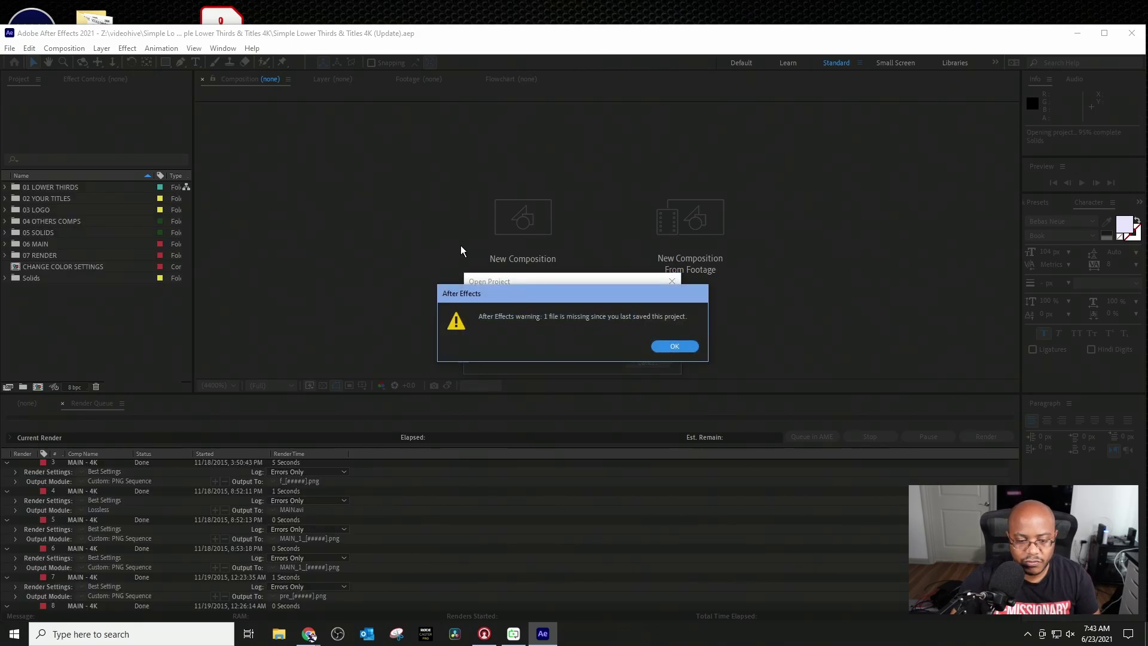
pyautogui.click(673, 347)
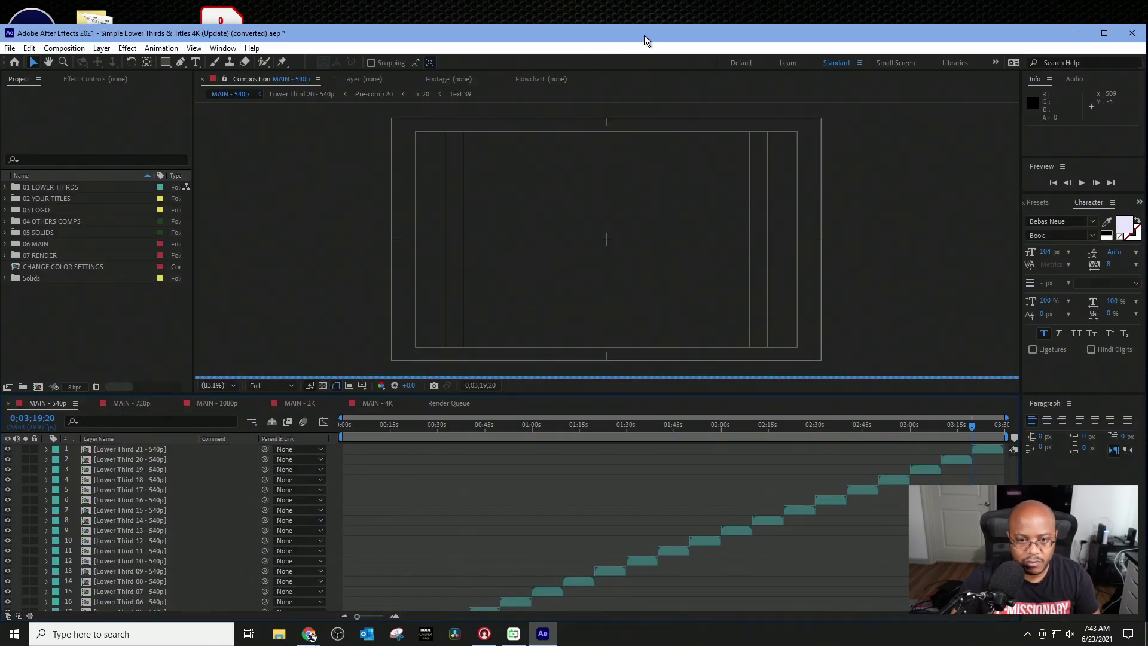
# Scrub to the first sample lower third and close the MAIN 540p, 720p, 1080p and 2K comps.
pyautogui.click(371, 416)
pyautogui.moveTo(371, 417); pyautogui.dragTo(392, 417)
pyautogui.scroll(-2, 437, 451)
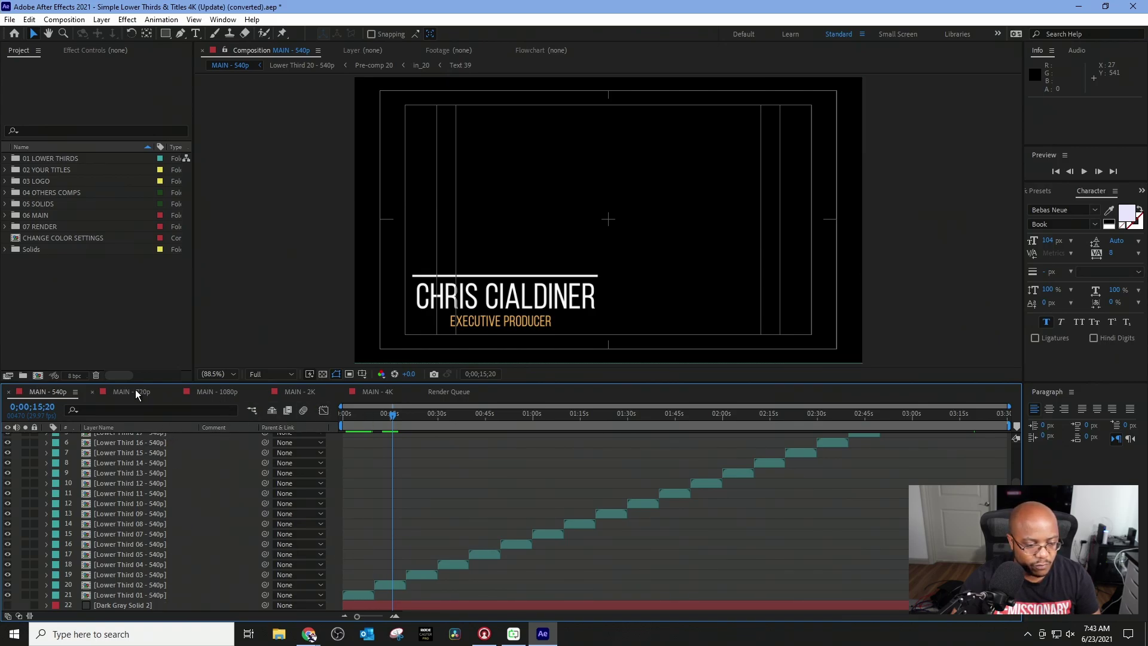
pyautogui.click(9, 394)
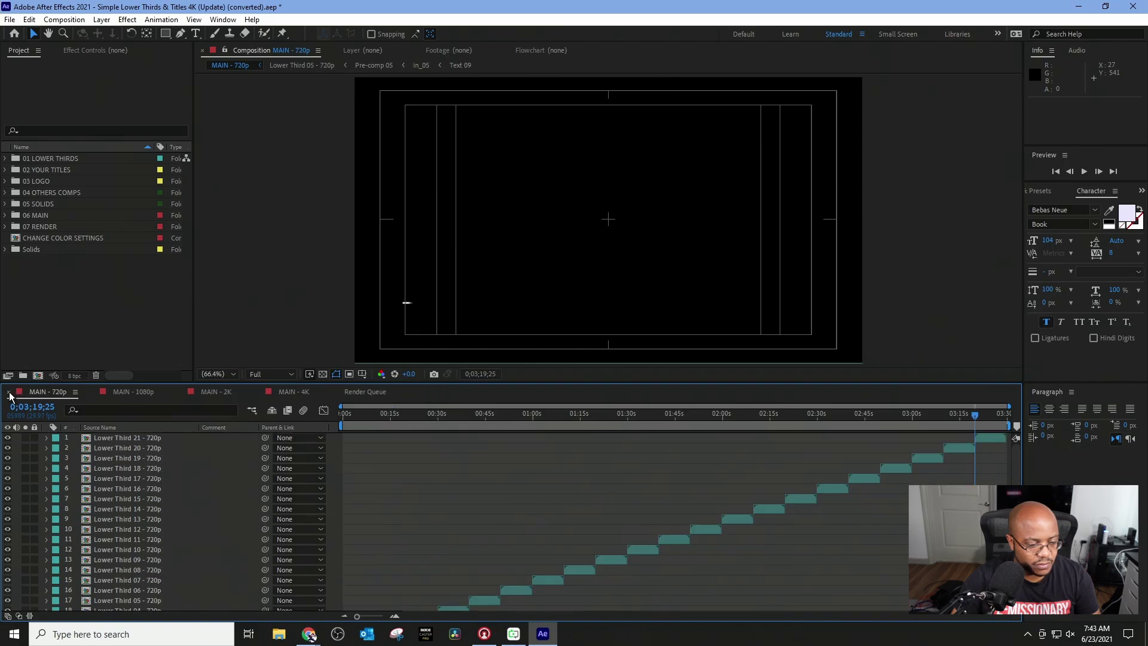
pyautogui.click(9, 393)
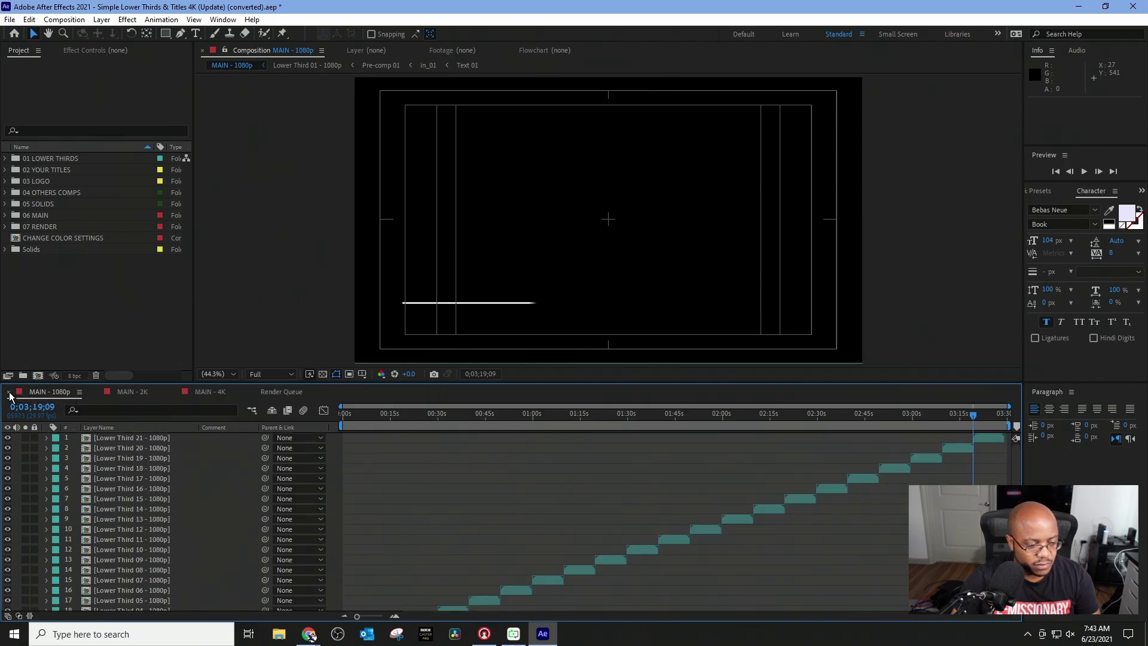
pyautogui.click(9, 393)
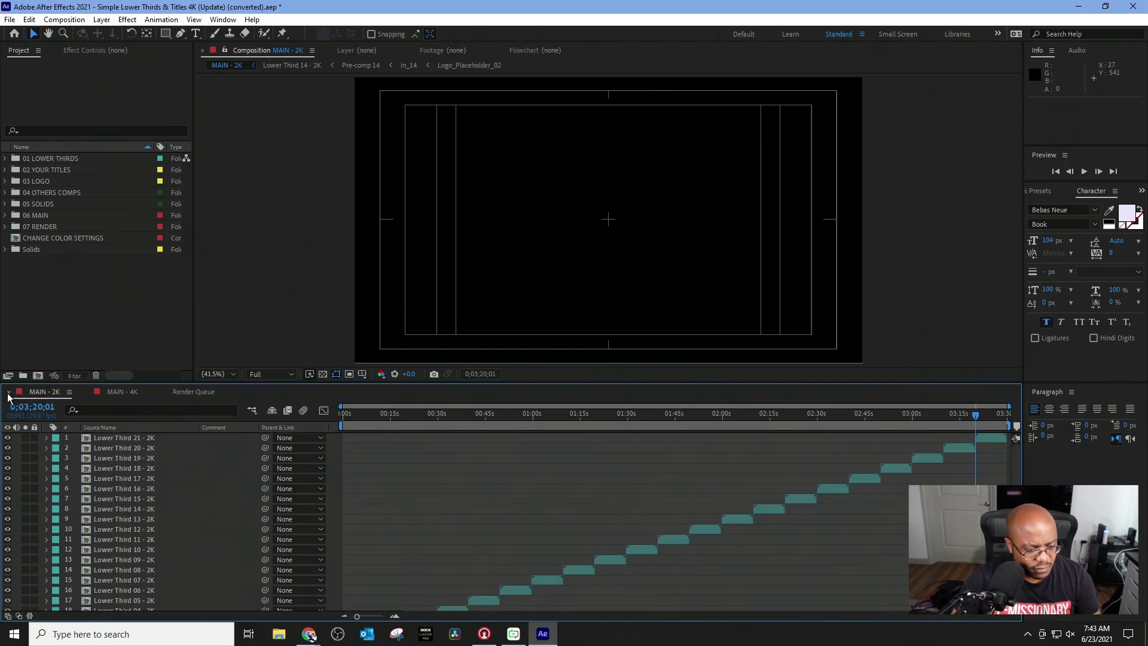
pyautogui.click(9, 393)
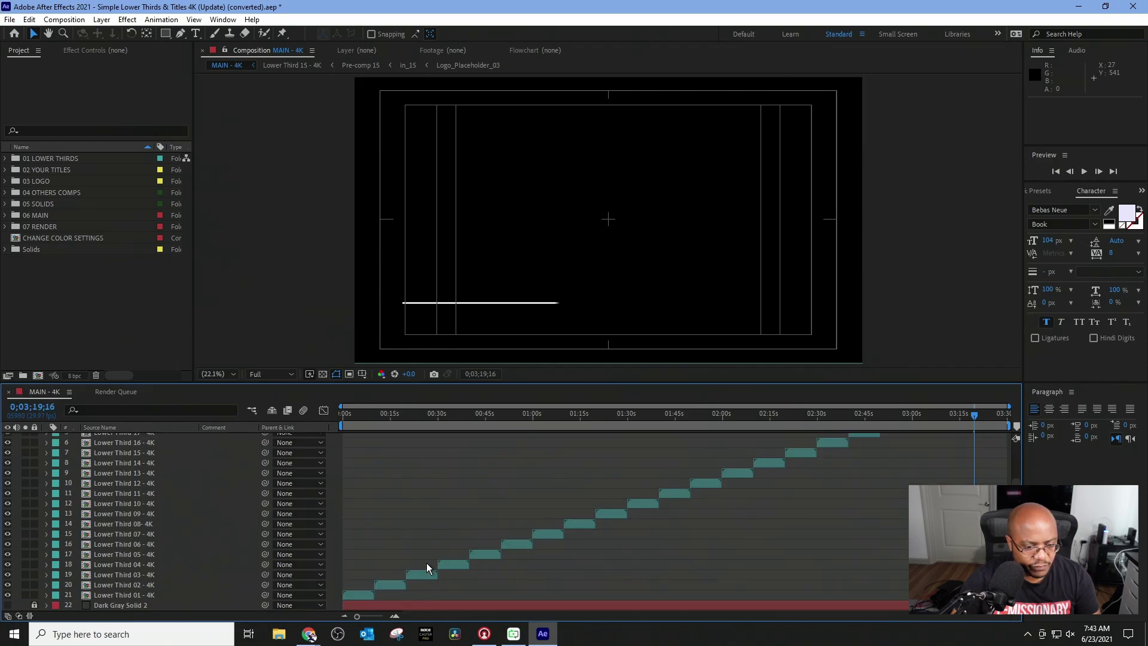
pyautogui.scroll(-3, 418, 568)
# Open the Lower Third 02 - 4K precomp, inspect its layers, and return to MAIN - 4K.
pyautogui.moveTo(388, 415); pyautogui.dragTo(394, 415)
pyautogui.click(128, 586)
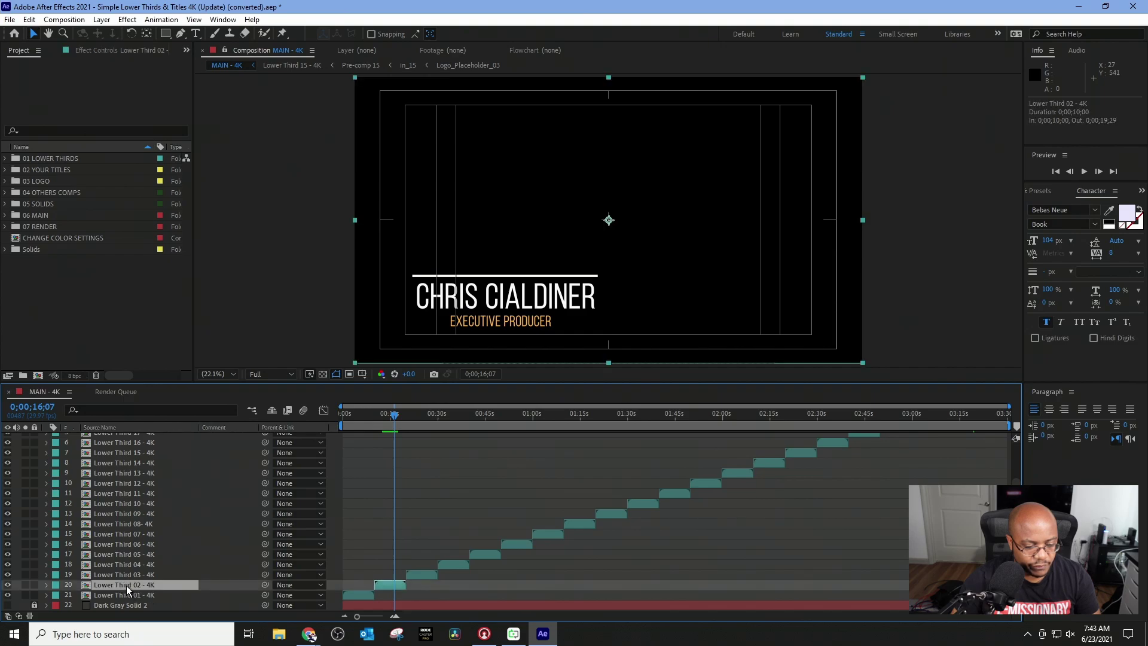
pyautogui.doubleClick(127, 586)
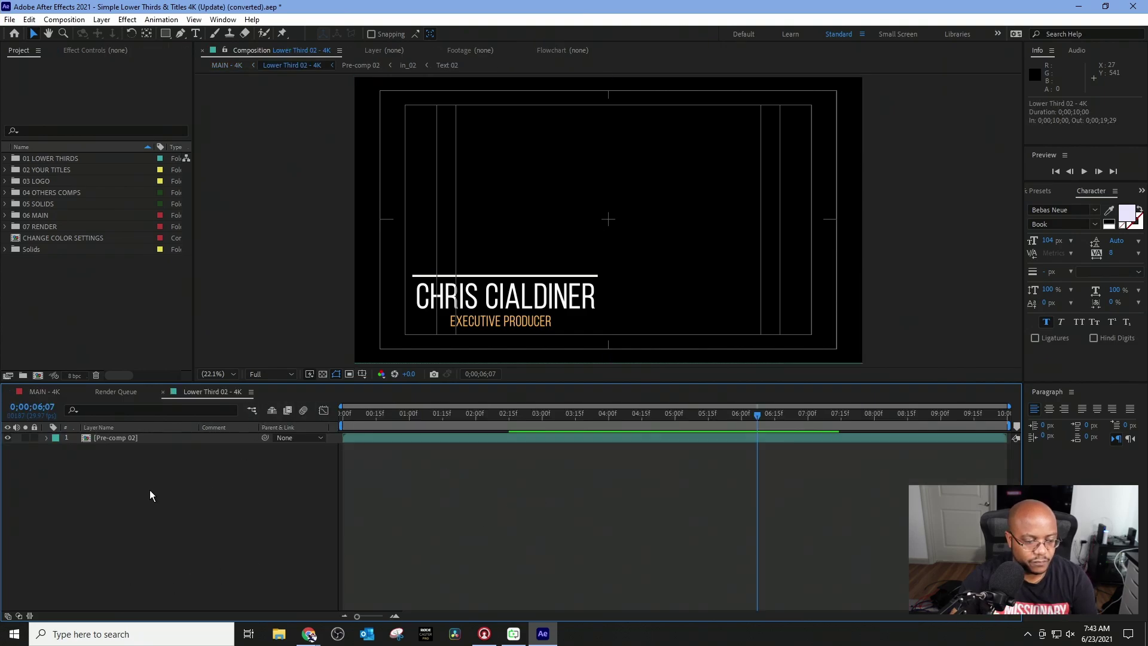
pyautogui.click(220, 437)
pyautogui.click(179, 479)
pyautogui.click(135, 437)
pyautogui.click(106, 472)
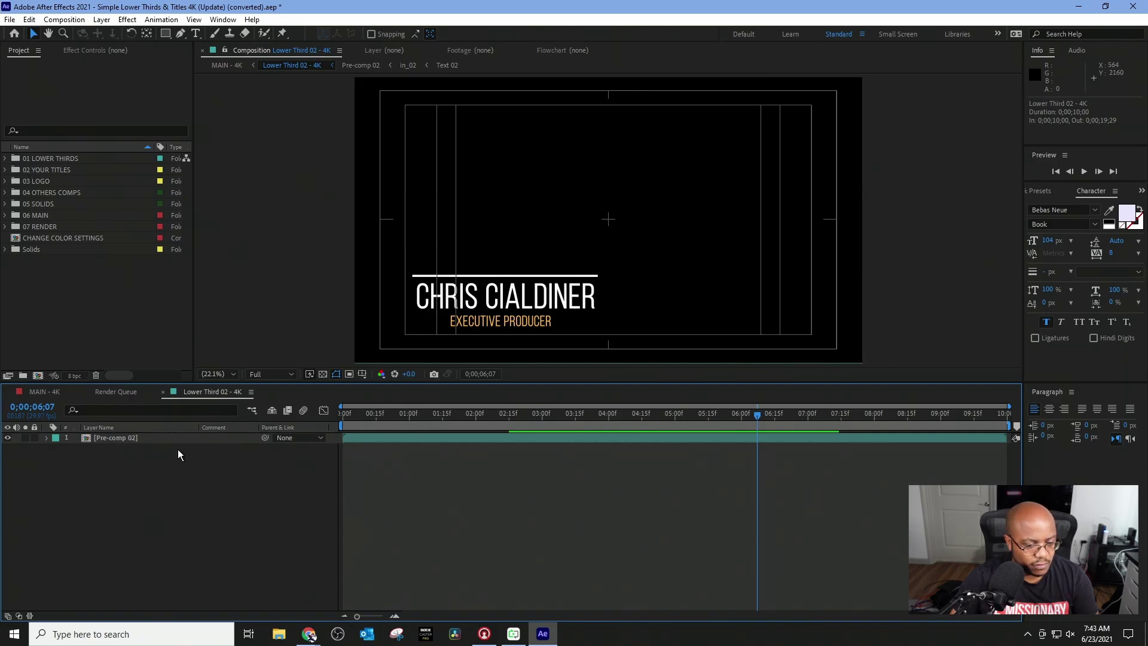
pyautogui.click(53, 393)
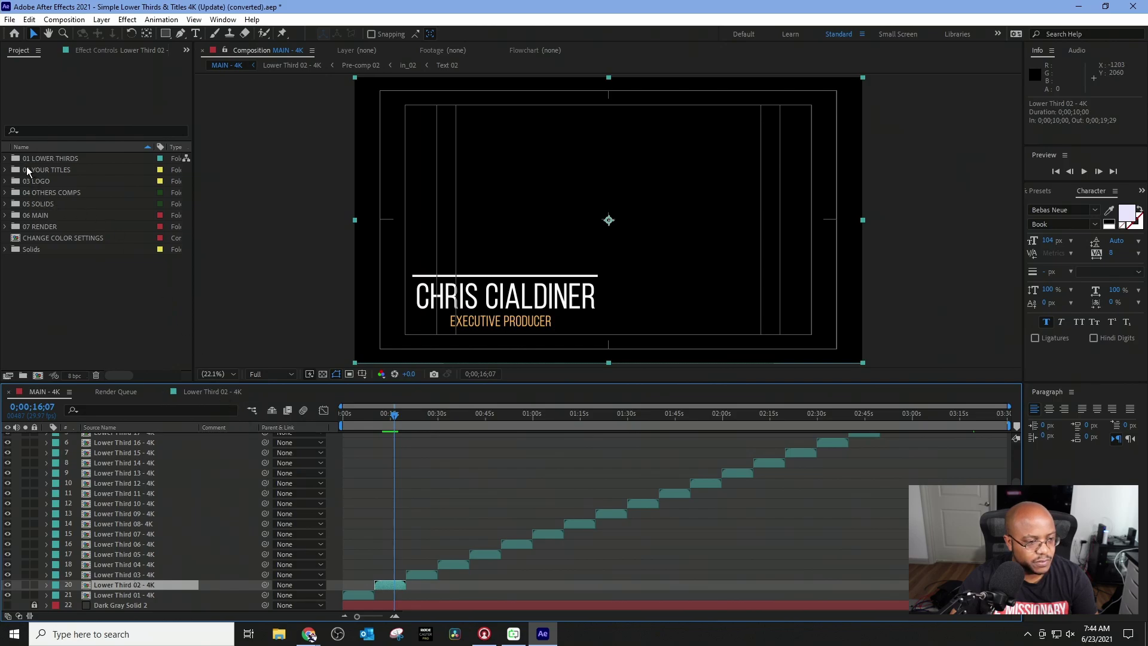
pyautogui.click(11, 171)
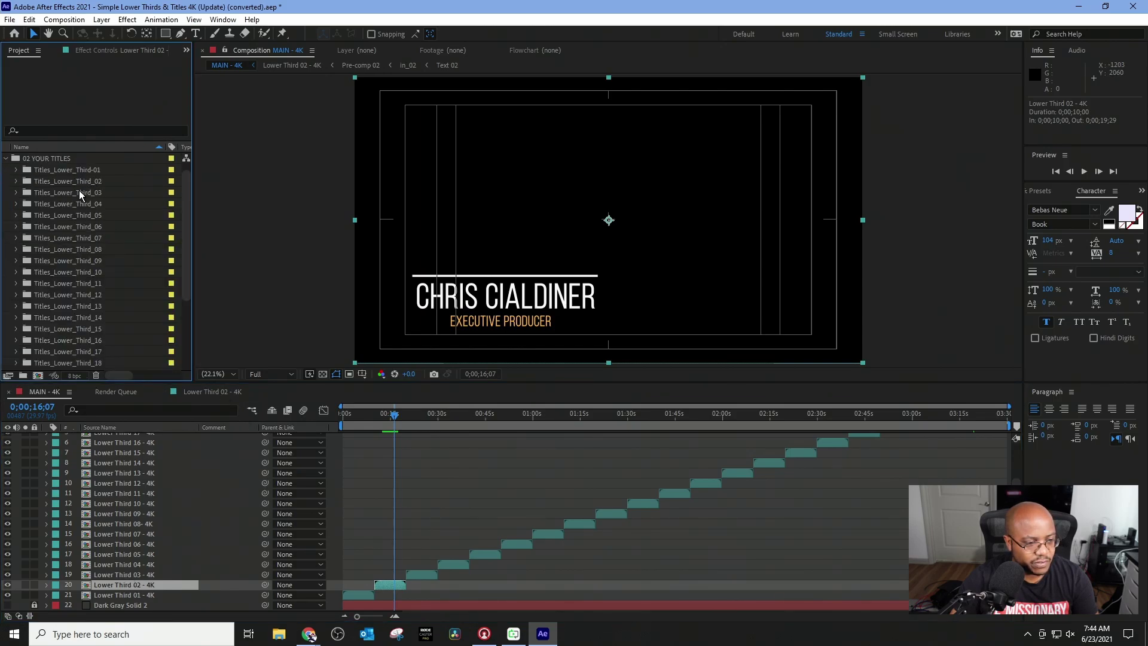
pyautogui.click(17, 181)
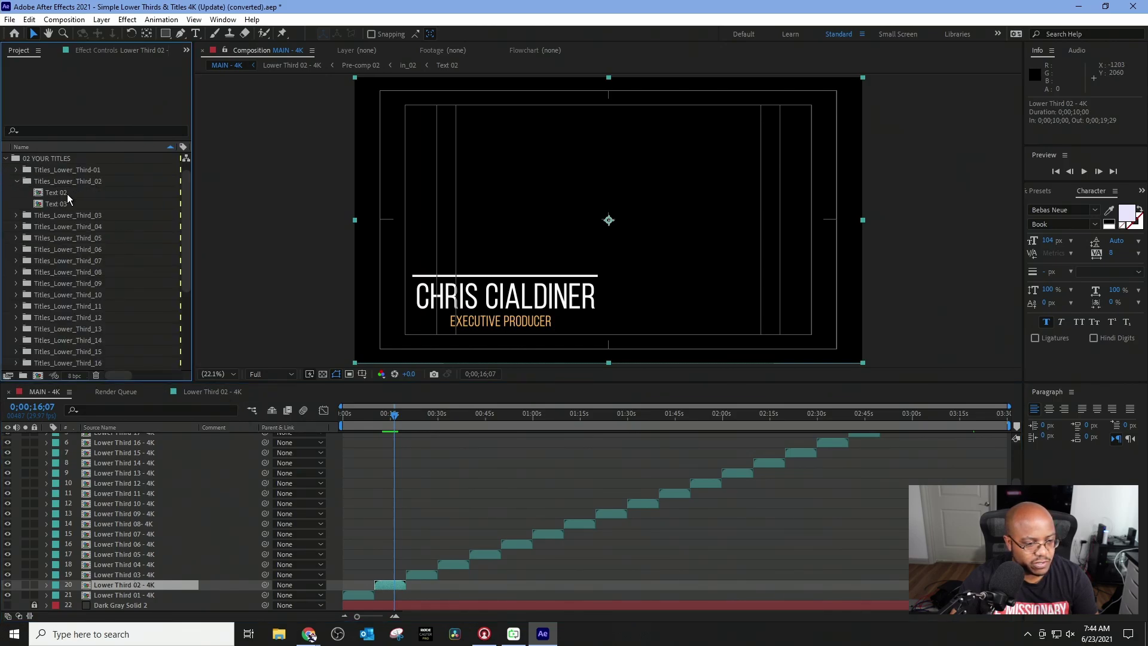
pyautogui.doubleClick(59, 193)
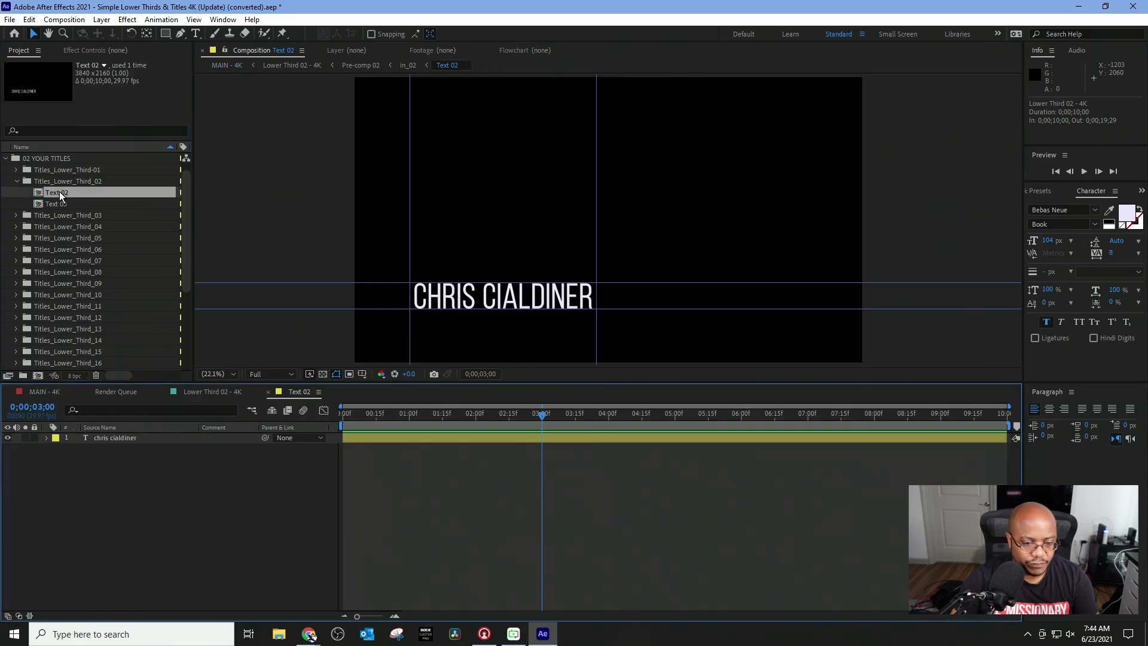
pyautogui.doubleClick(102, 445)
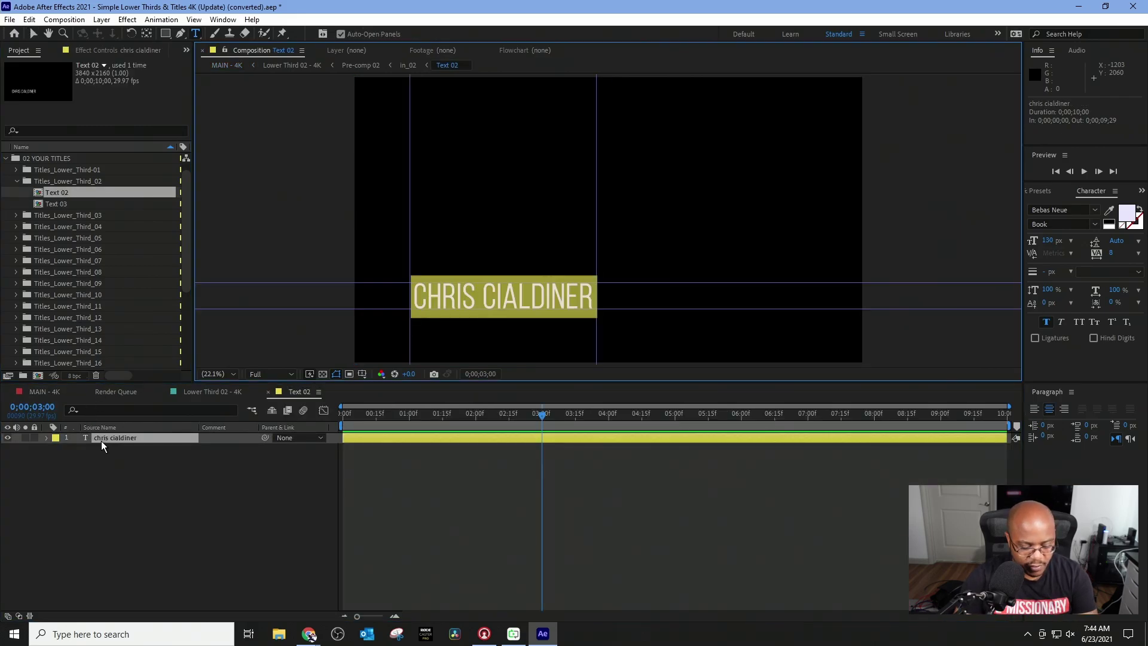
pyautogui.write('Ajay Holm')
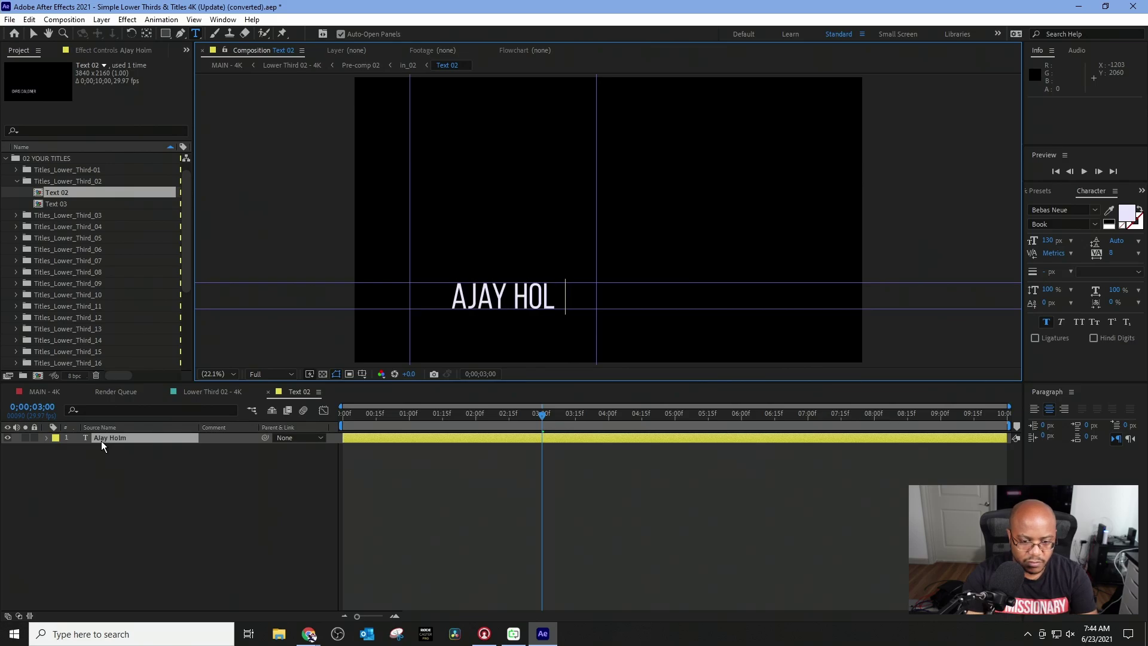
pyautogui.write('es')
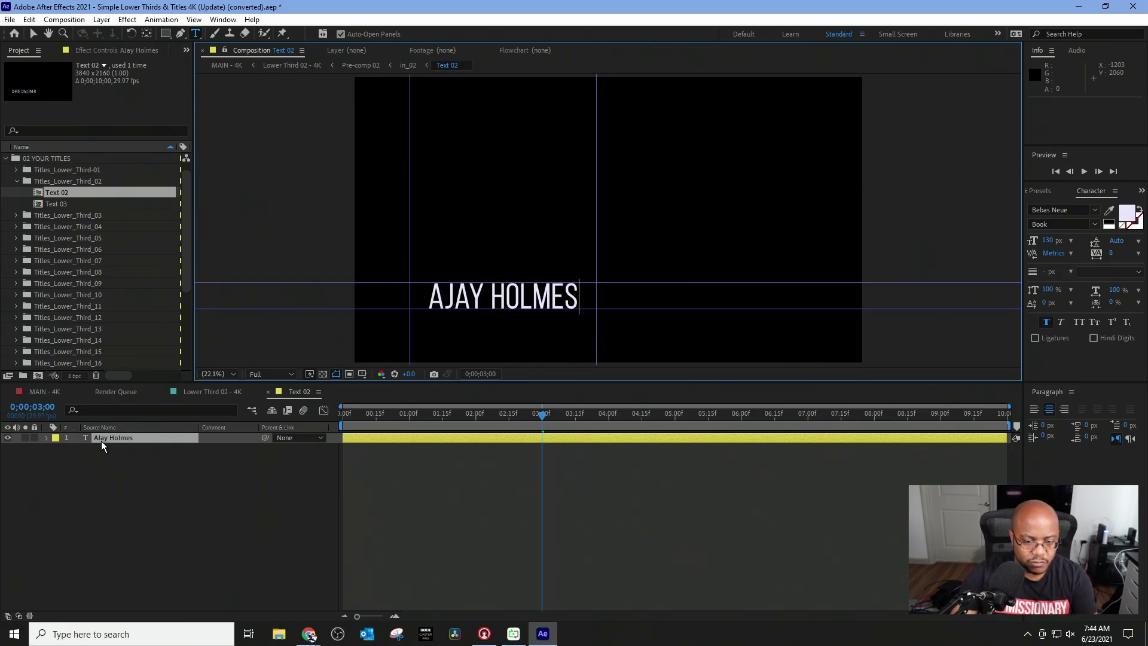
pyautogui.click(268, 392)
# Replace the EXECUTIVE PRODUCER subtitle in Text 03 with 'e-missionary' and close the comp.
pyautogui.doubleClick(55, 205)
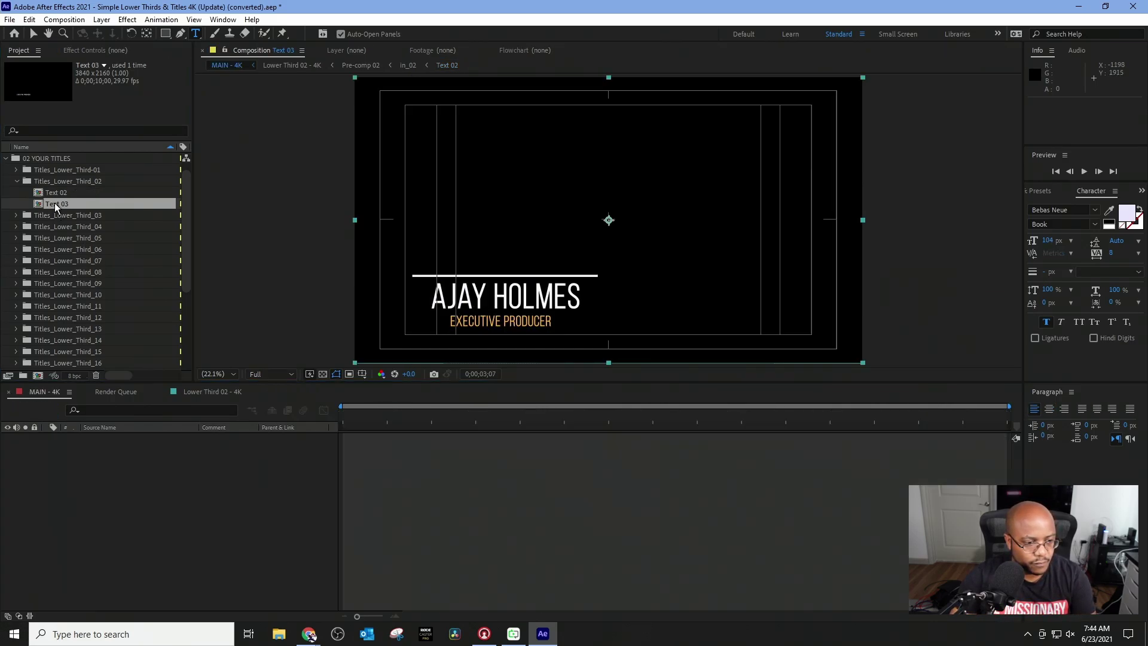
pyautogui.doubleClick(120, 440)
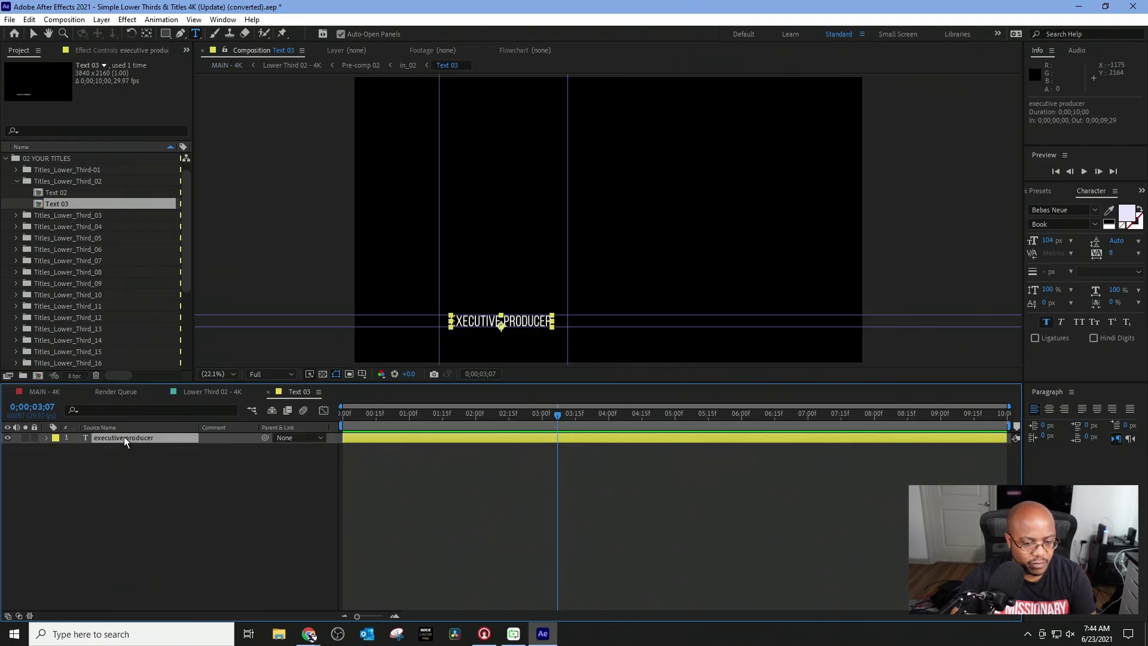
pyautogui.write('e')
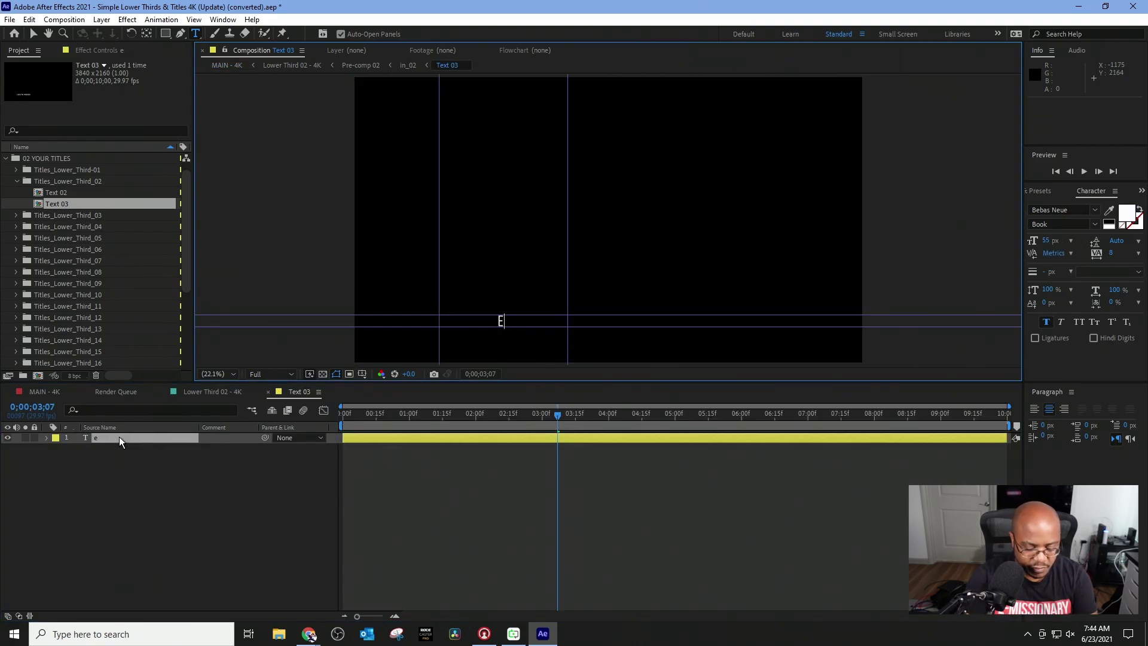
pyautogui.write('-missionary')
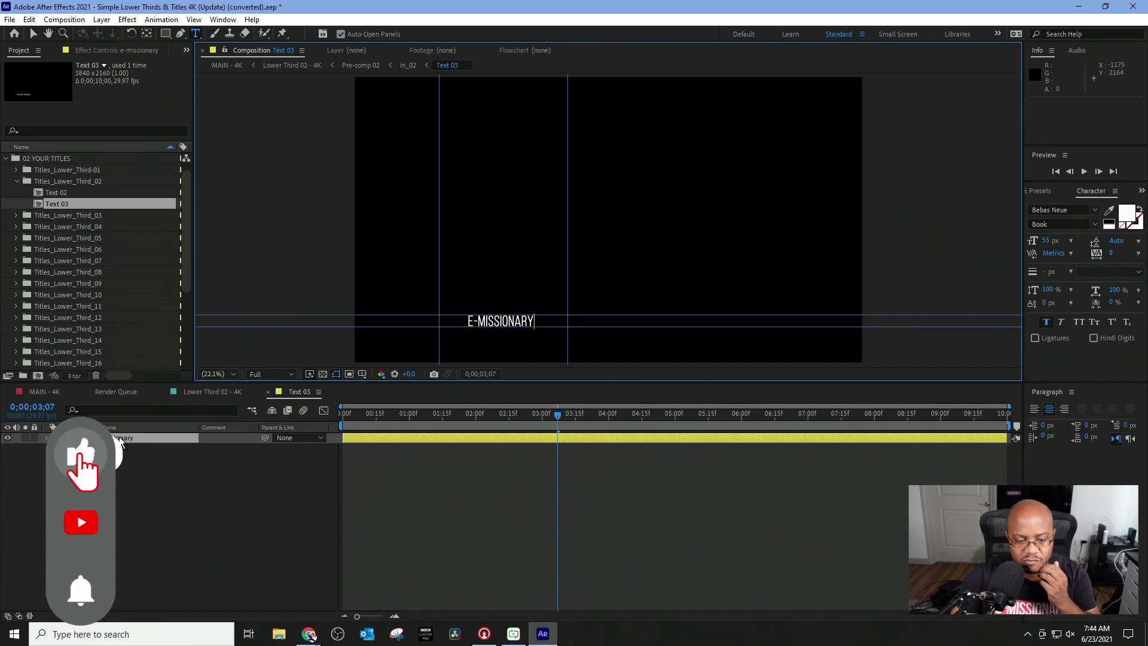
pyautogui.click(267, 401)
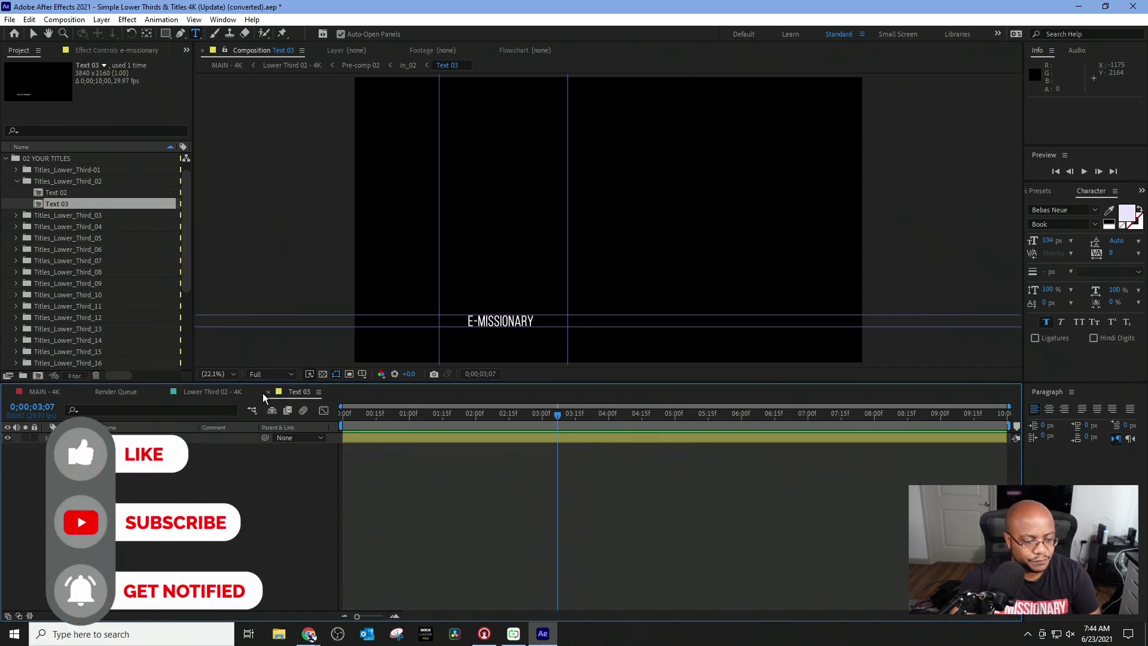
pyautogui.click(268, 391)
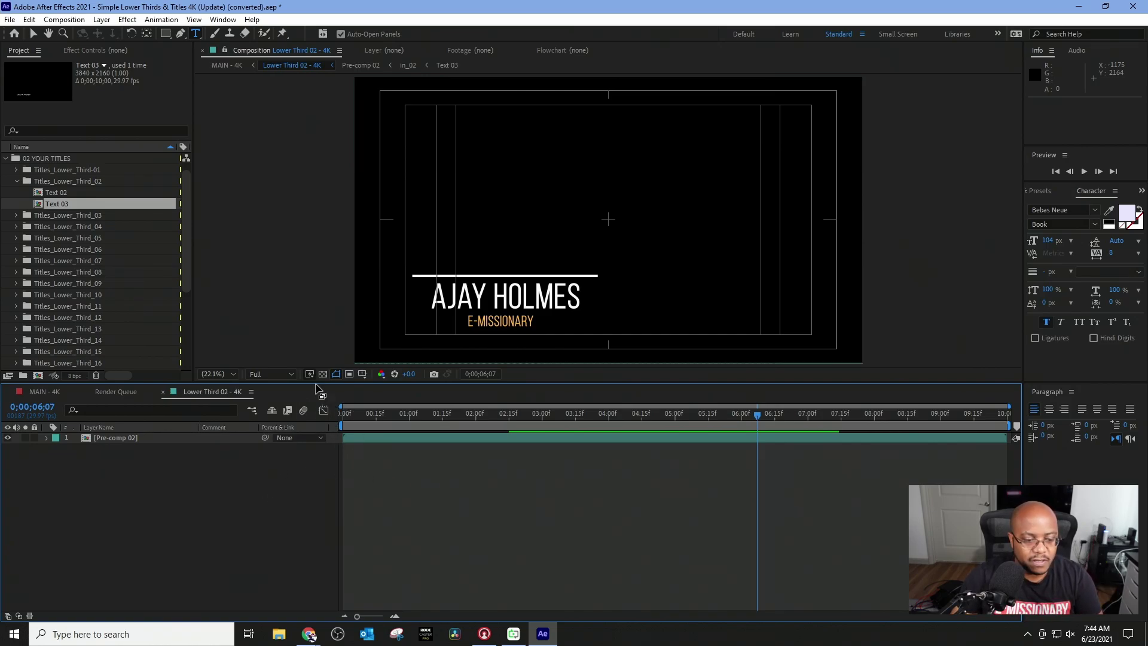
# Turn the transparency grid off so the lower third displays over black.
pyautogui.click(323, 373)
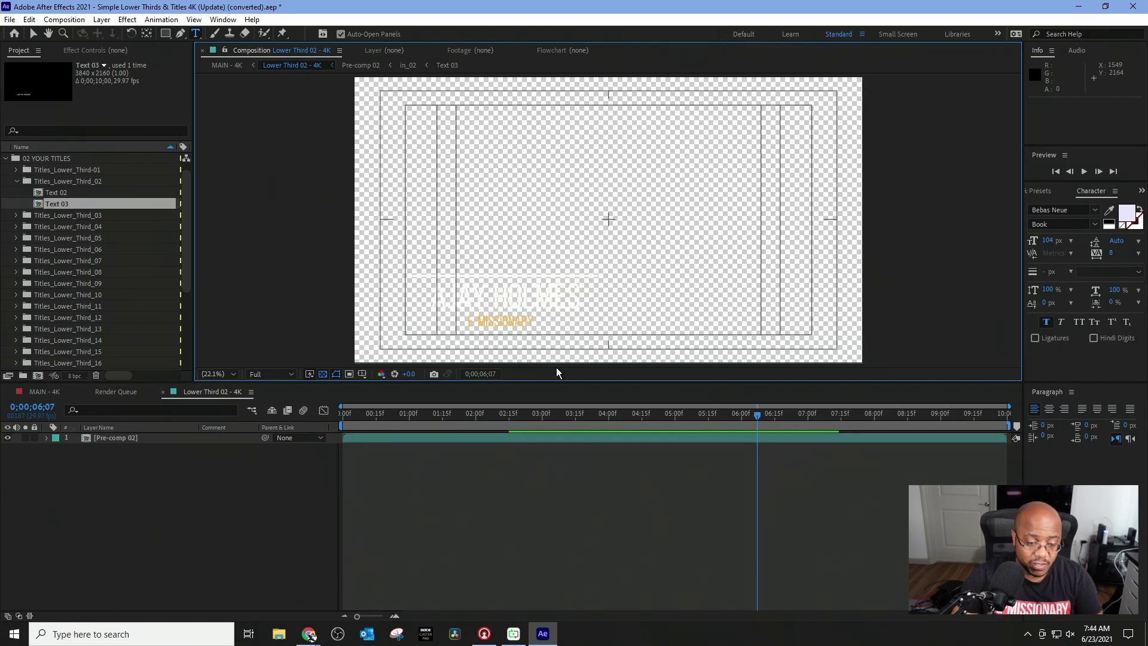
pyautogui.click(323, 374)
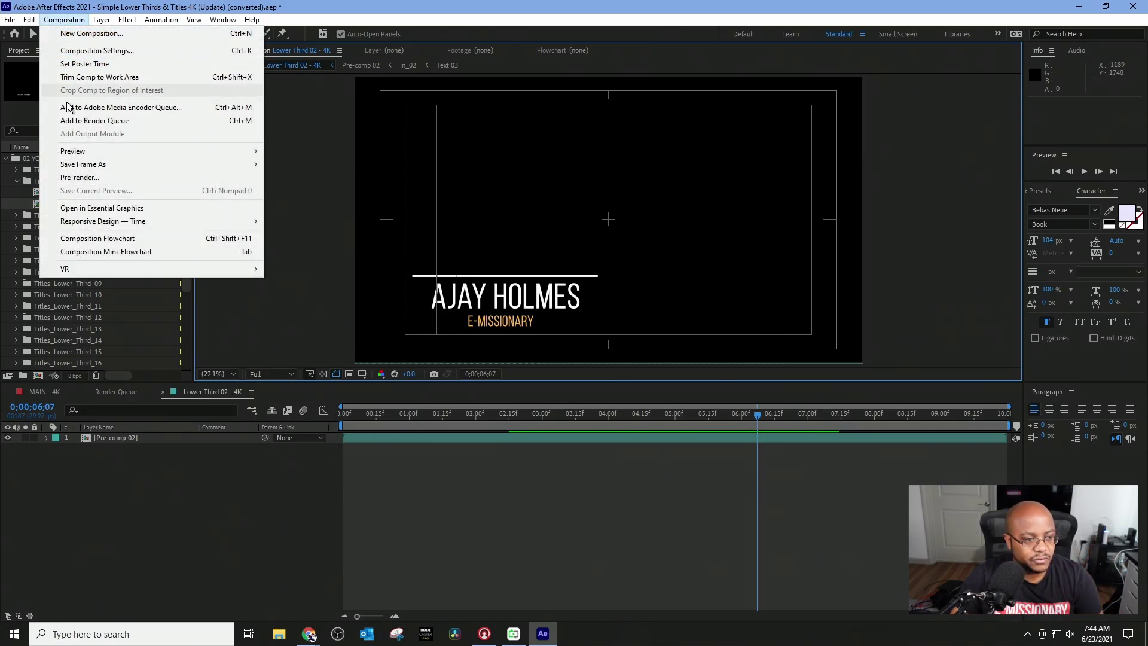
# Queue Lower Third 02 - 4K for rendering at full 3840x2160 size with Resize off.
pyautogui.click(114, 110)
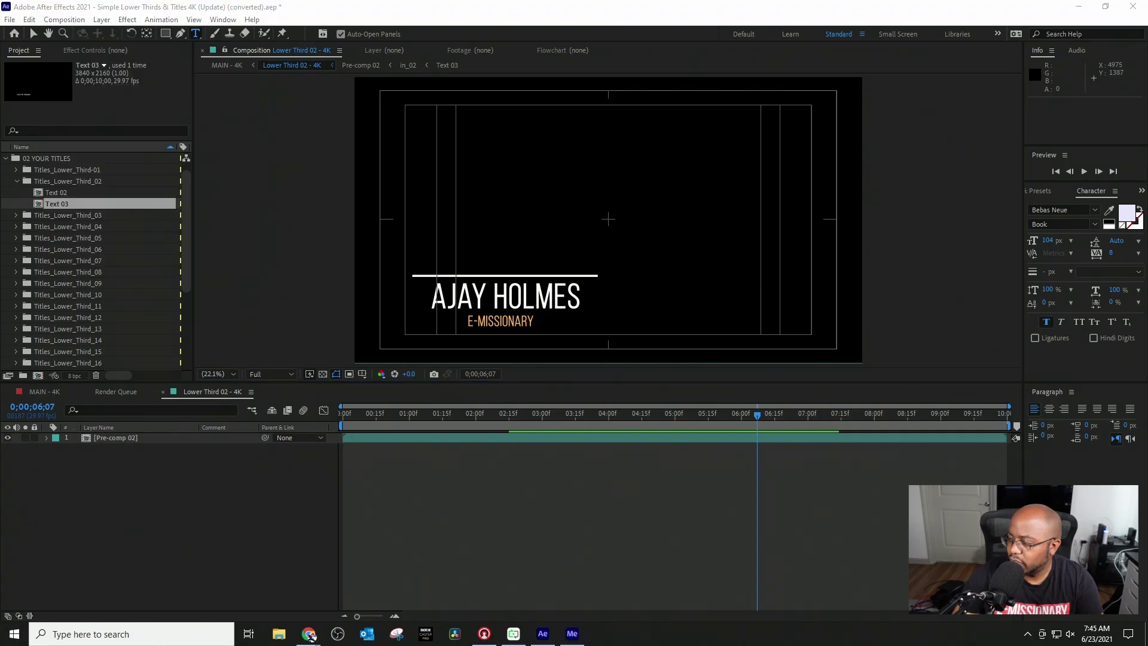
pyautogui.hotkey('ctrl', 'm')
pyautogui.click(103, 472)
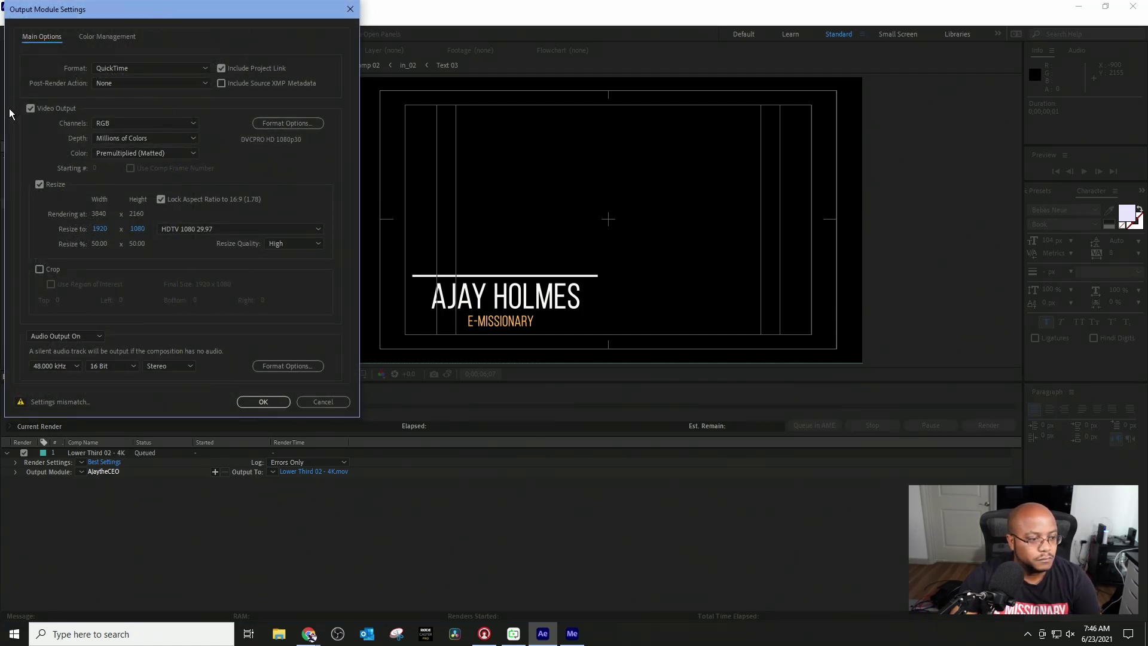
pyautogui.click(40, 186)
pyautogui.click(261, 401)
# Set the render output file to AJay AE.mov in the E: Renders folder.
pyautogui.click(311, 471)
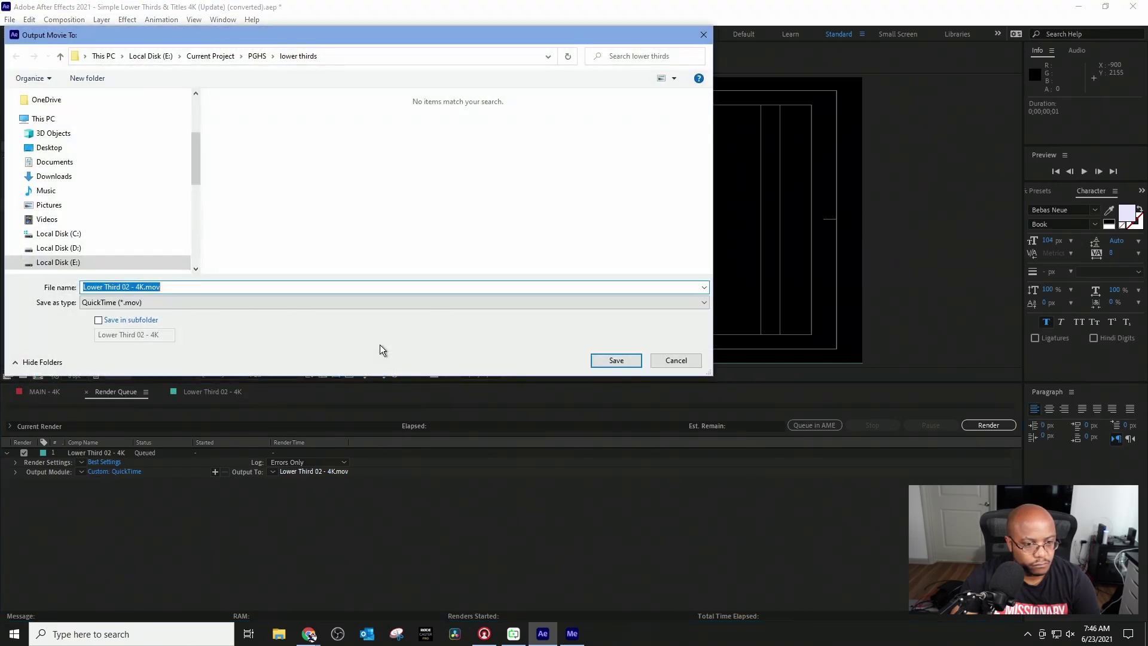
pyautogui.click(76, 262)
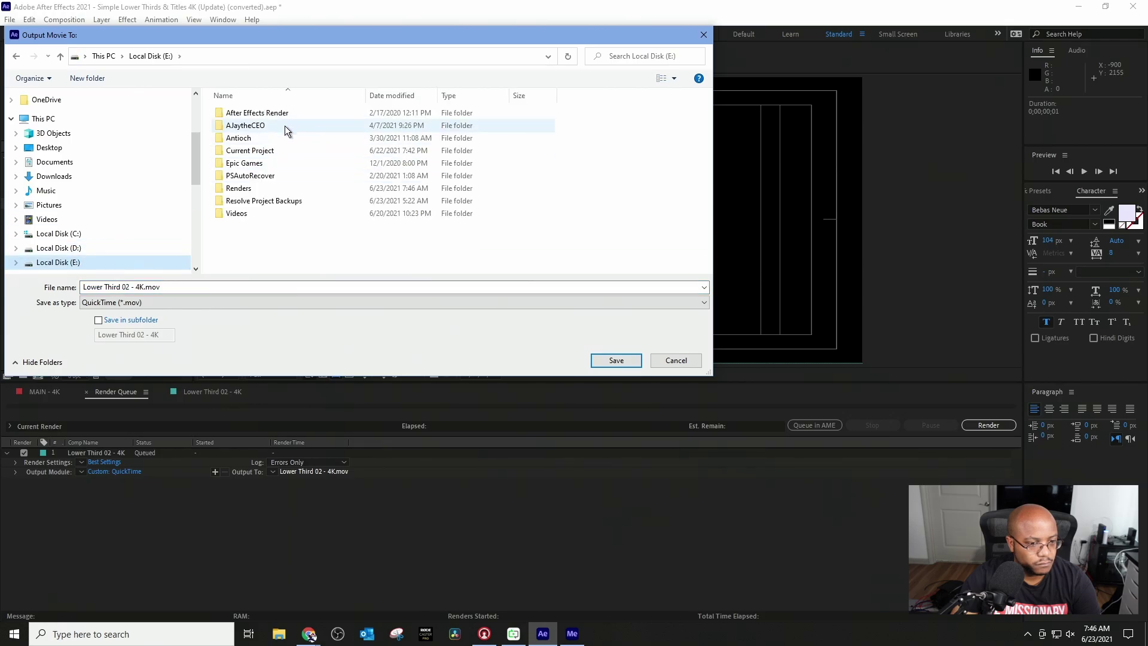
pyautogui.doubleClick(247, 188)
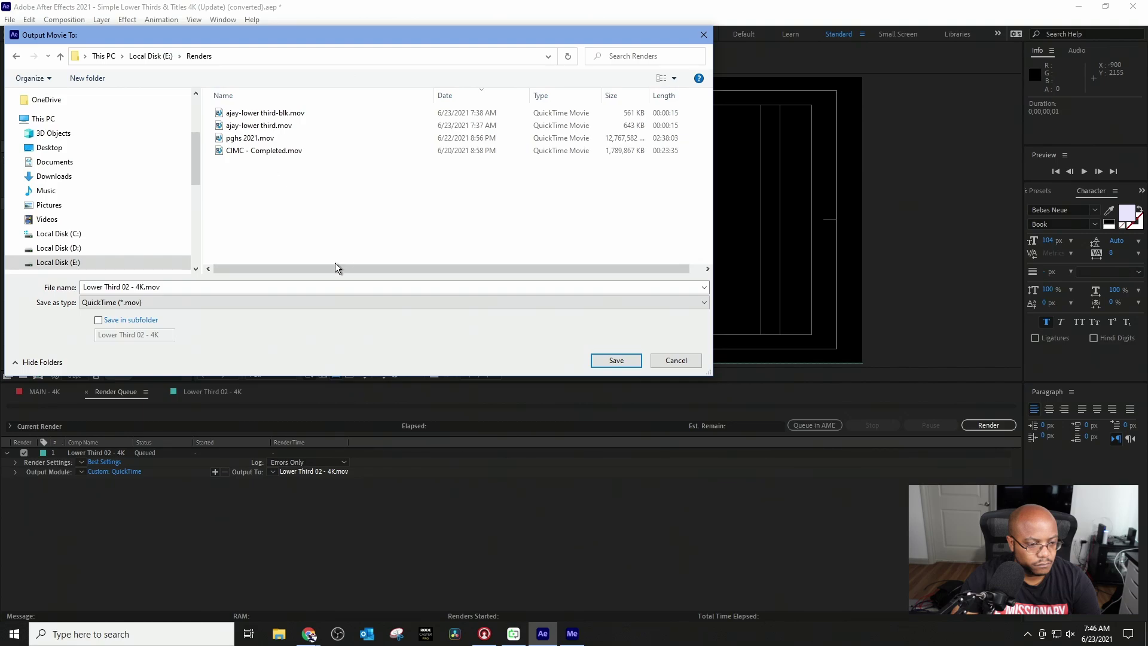
pyautogui.click(320, 287)
pyautogui.hotkey('ctrl', 'a')
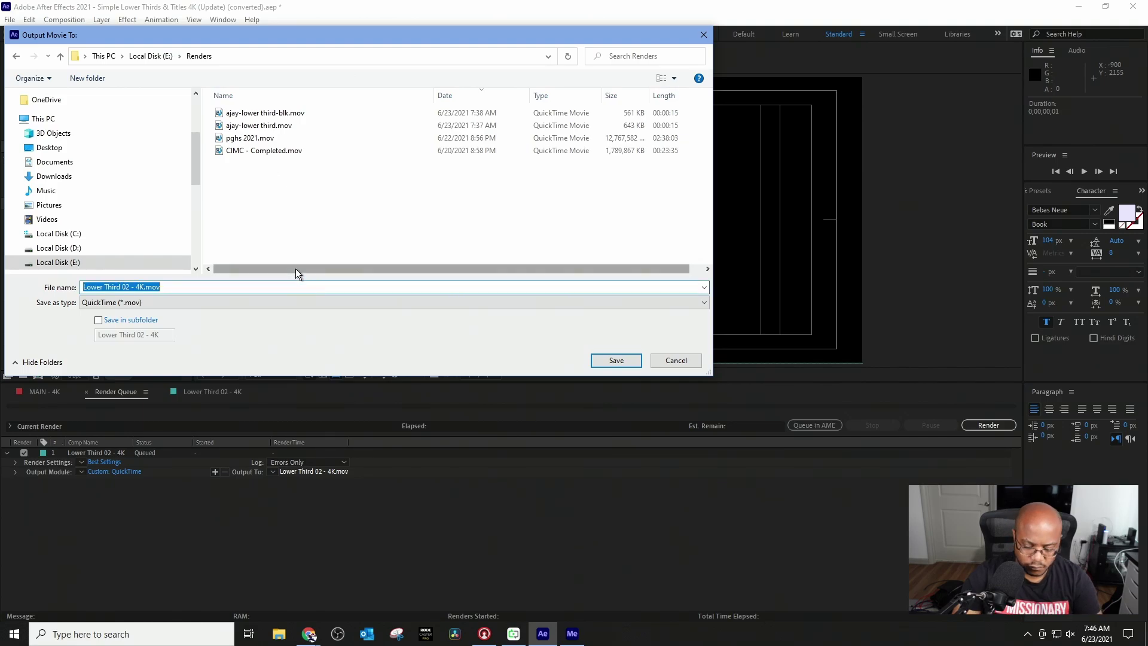
pyautogui.press('Home')
pyautogui.write('AJ')
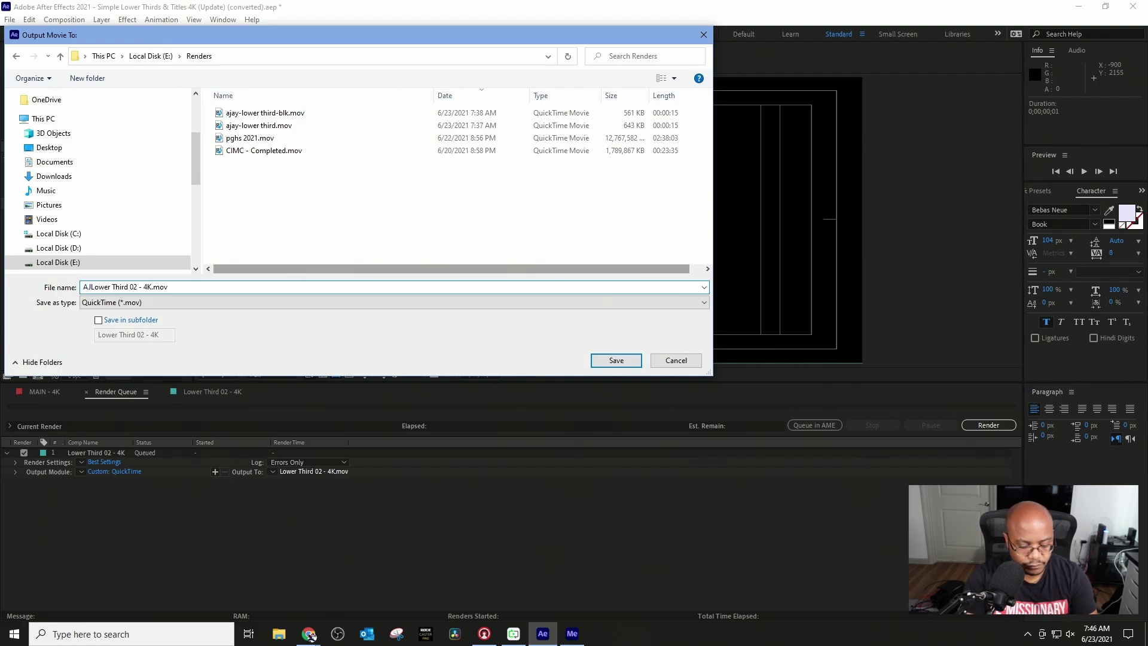
pyautogui.write('ay AE')
pyautogui.press('Delete')
pyautogui.press('Delete')
pyautogui.press('Delete')
pyautogui.press('Delete')
pyautogui.press('Delete')
pyautogui.press('Delete')
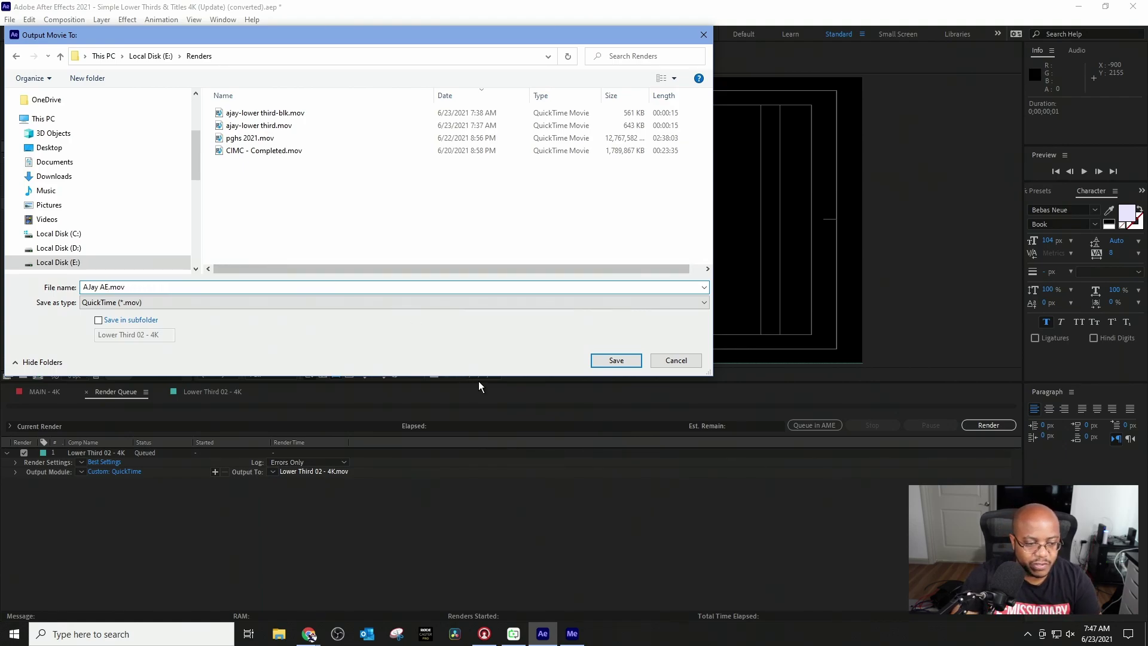
pyautogui.click(616, 360)
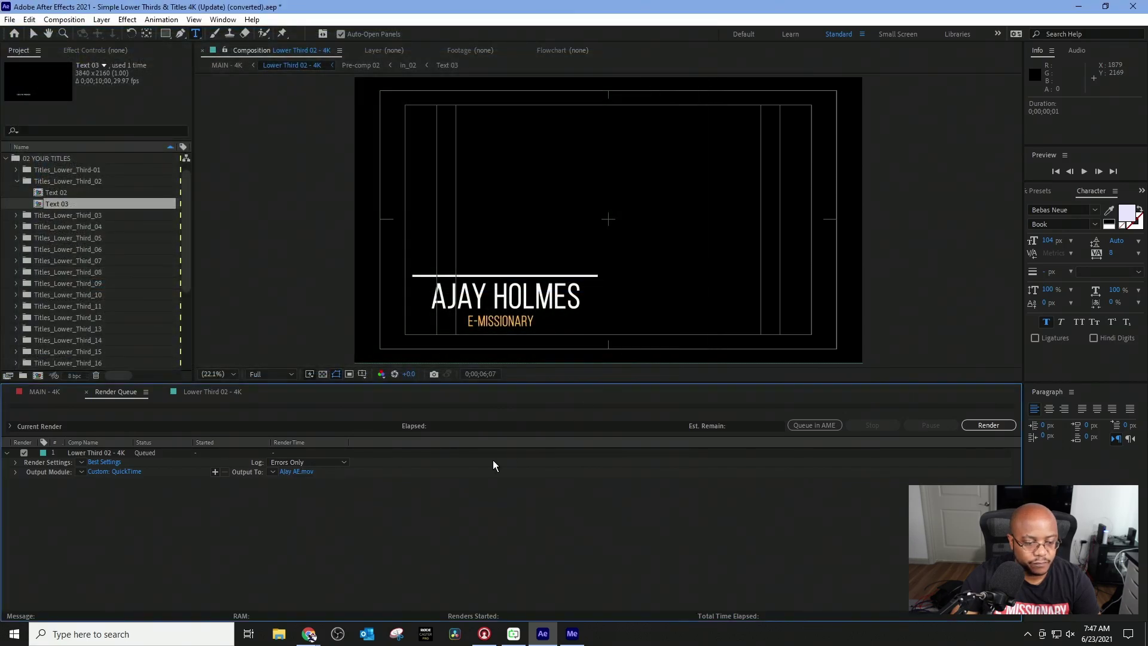
# Render AJay AE.mov, dismissing the three out-of-memory alerts.
pyautogui.click(1001, 425)
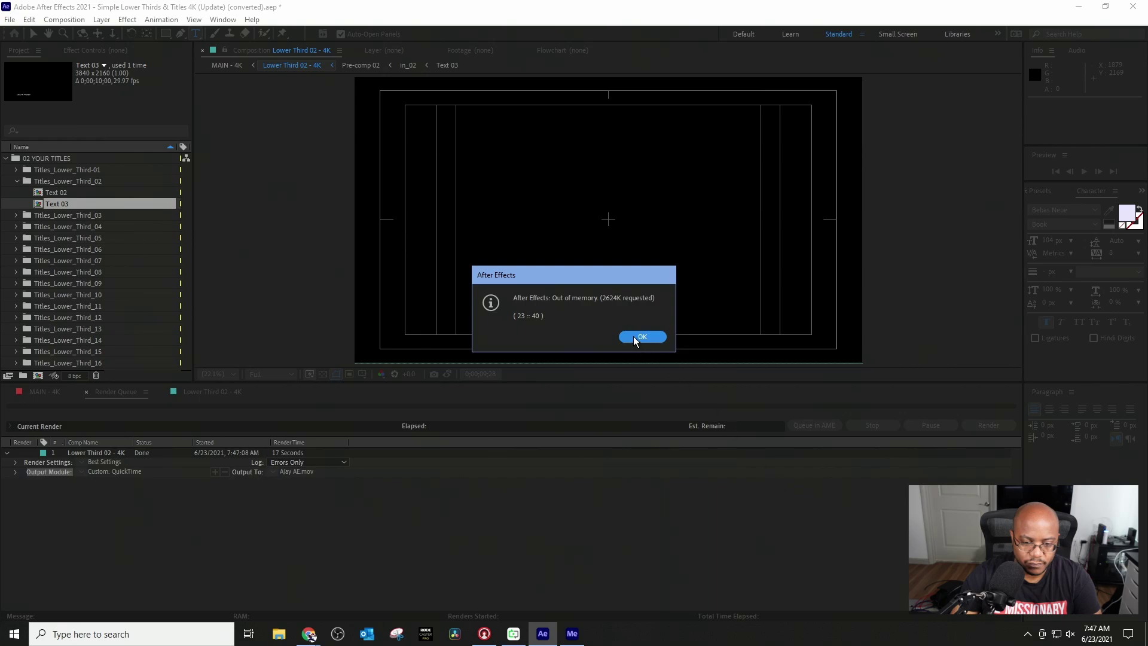
pyautogui.click(636, 338)
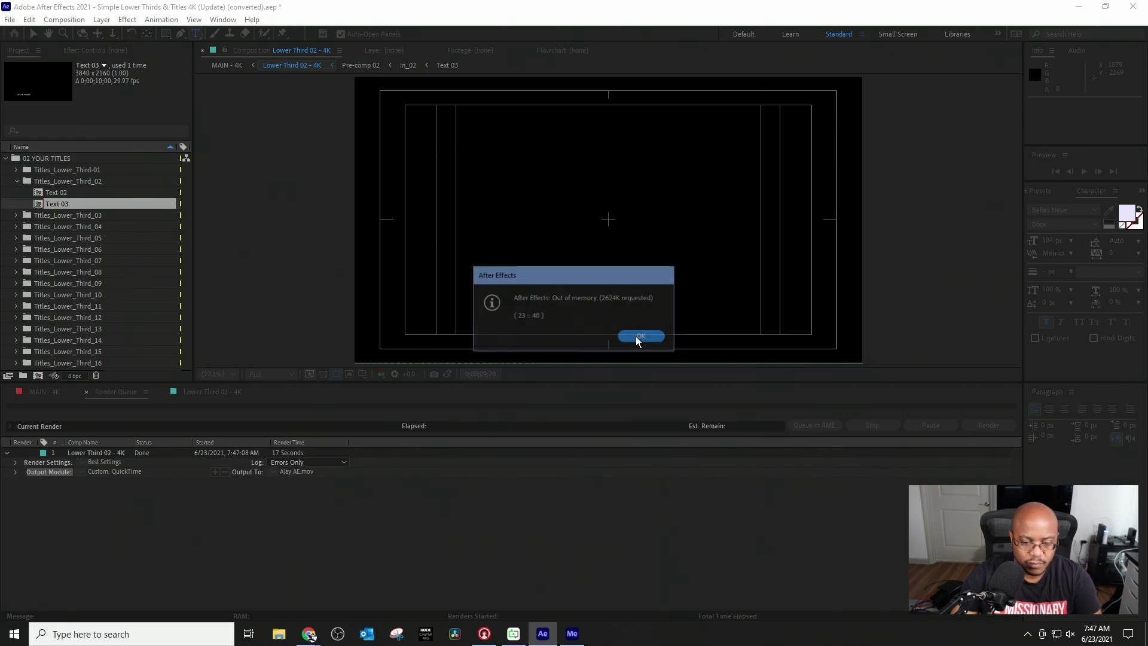
pyautogui.click(638, 338)
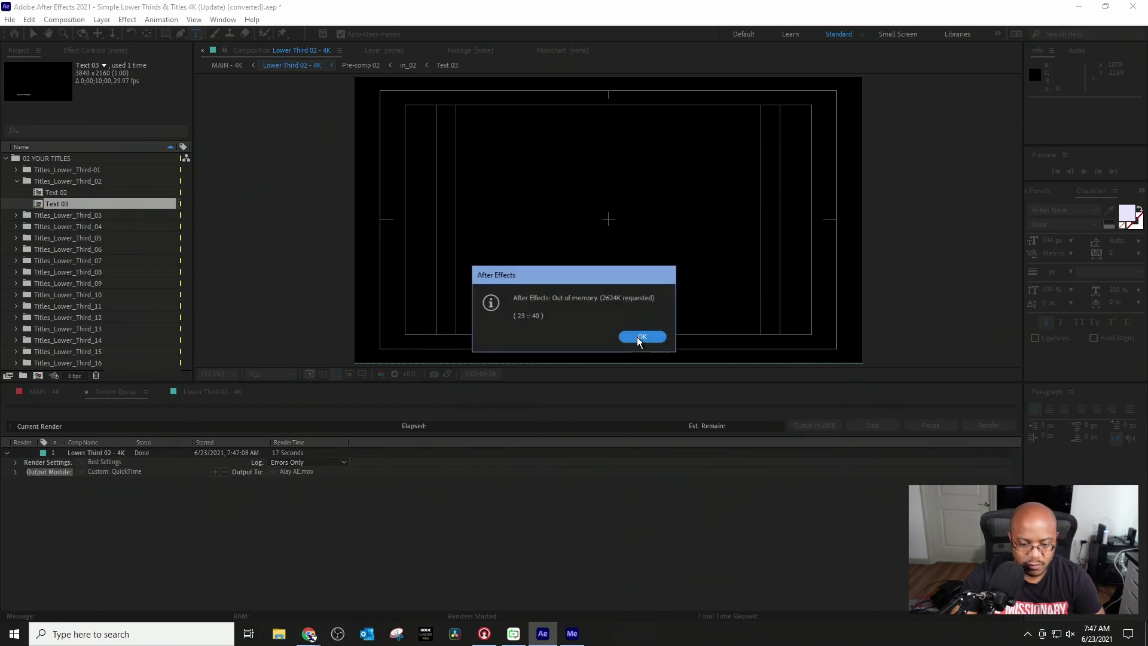
pyautogui.click(638, 338)
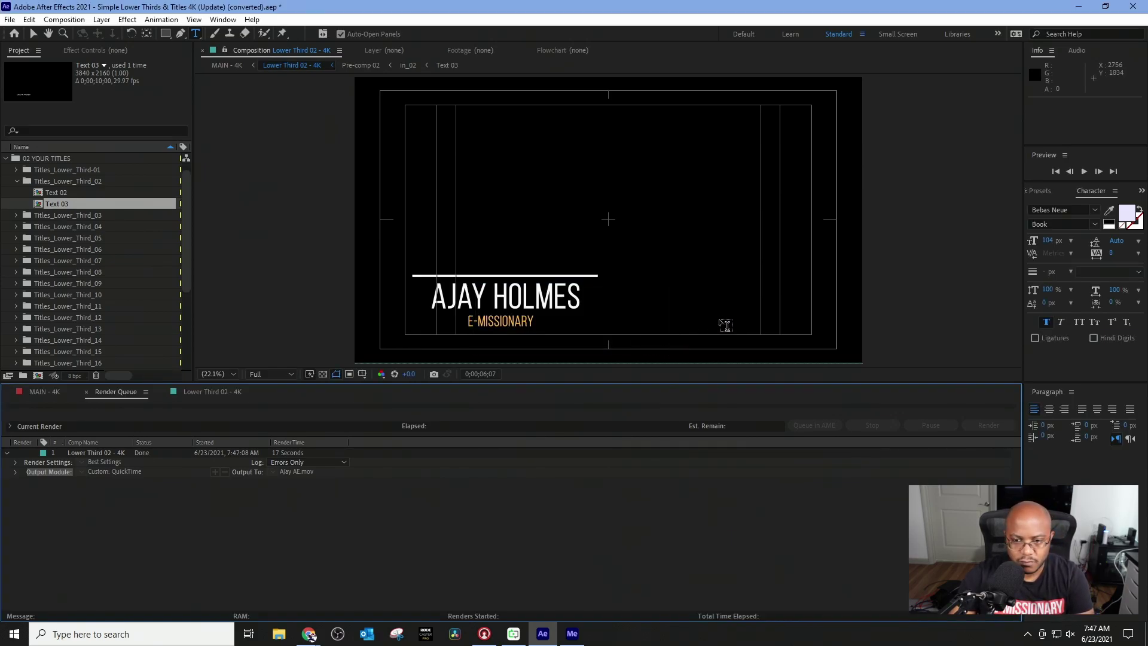
# Close the lower-thirds project, saving its changes.
pyautogui.click(1133, 6)
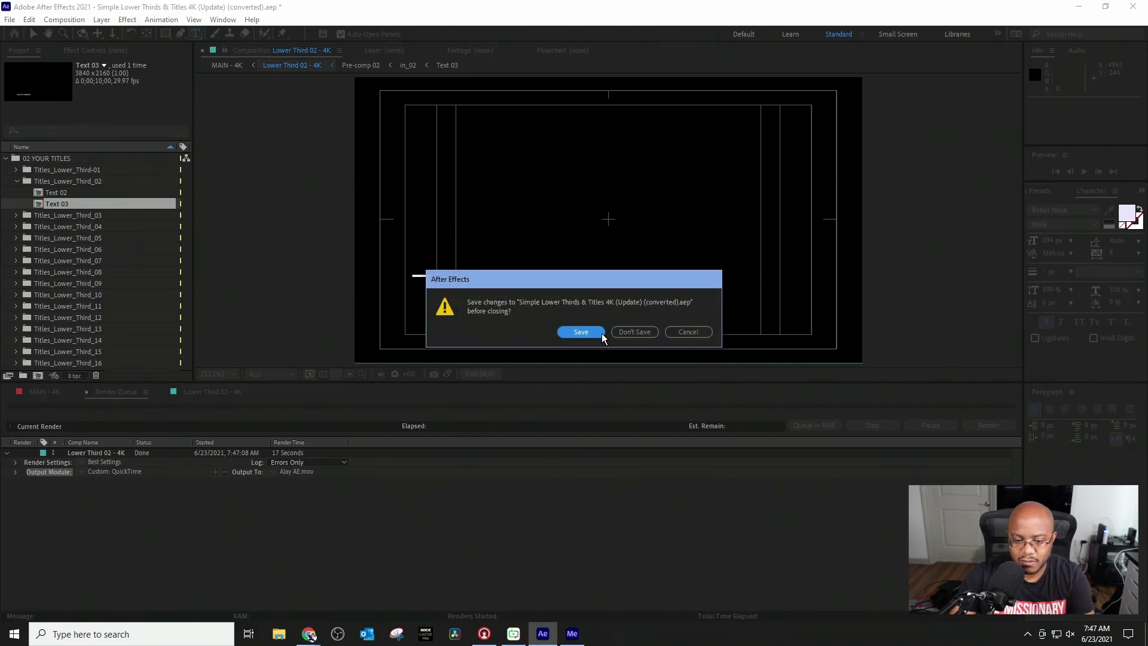
pyautogui.click(578, 332)
pyautogui.click(616, 331)
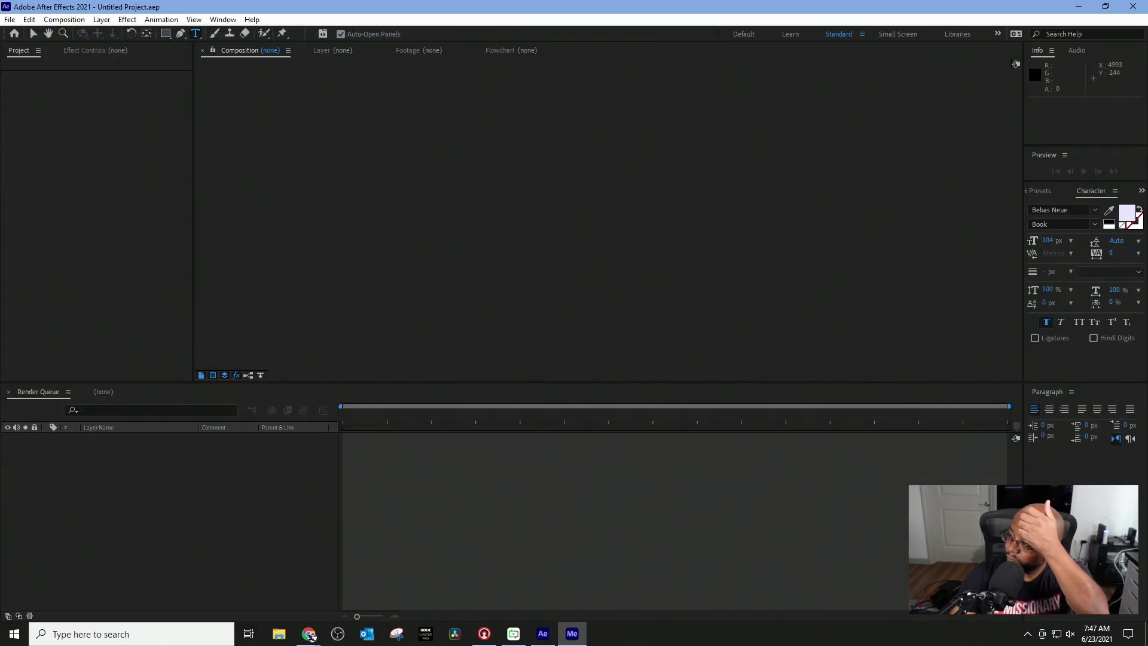
# Import and convert AJay AE.mov into Presenter's media library, then add a new blank cue.
pyautogui.click(1133, 6)
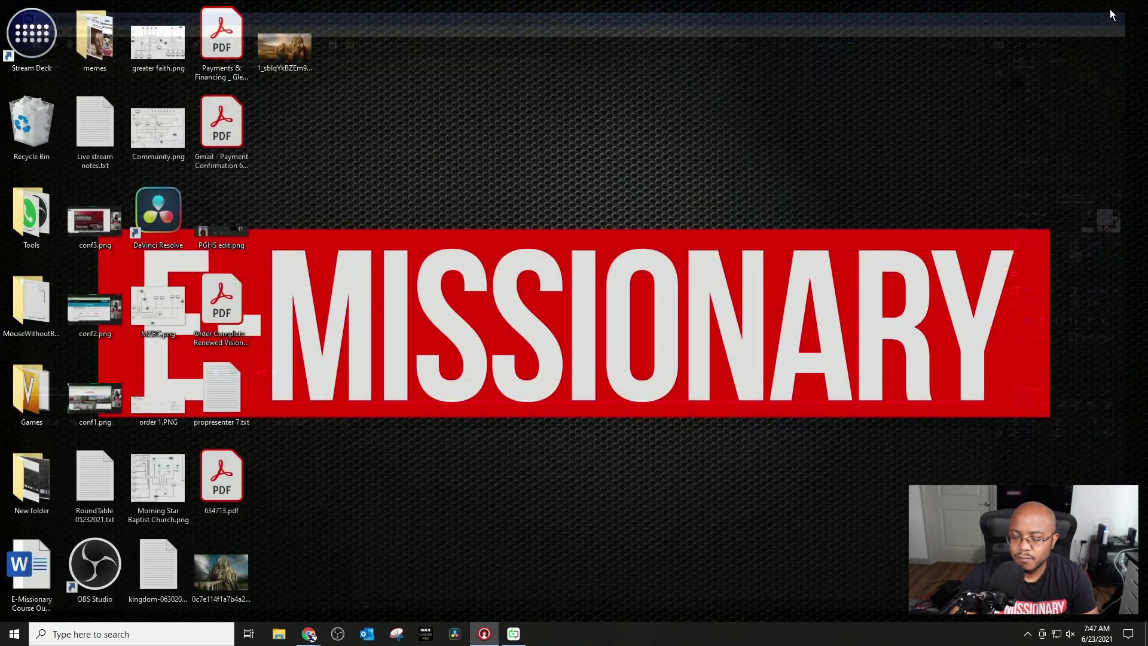
pyautogui.click(518, 626)
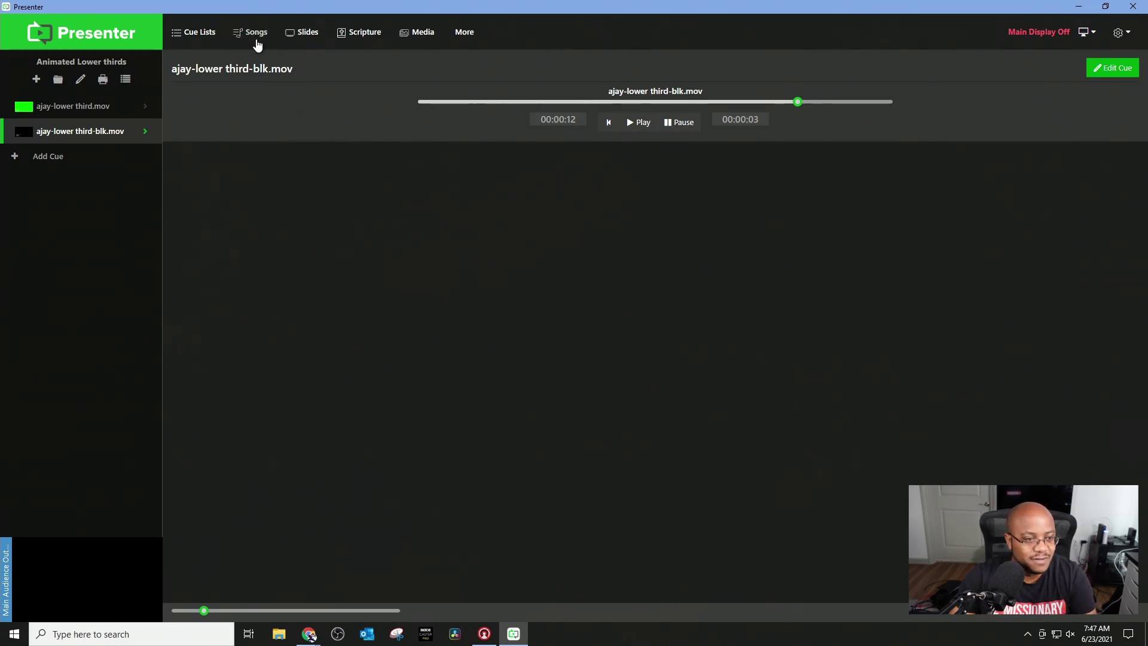
pyautogui.click(422, 36)
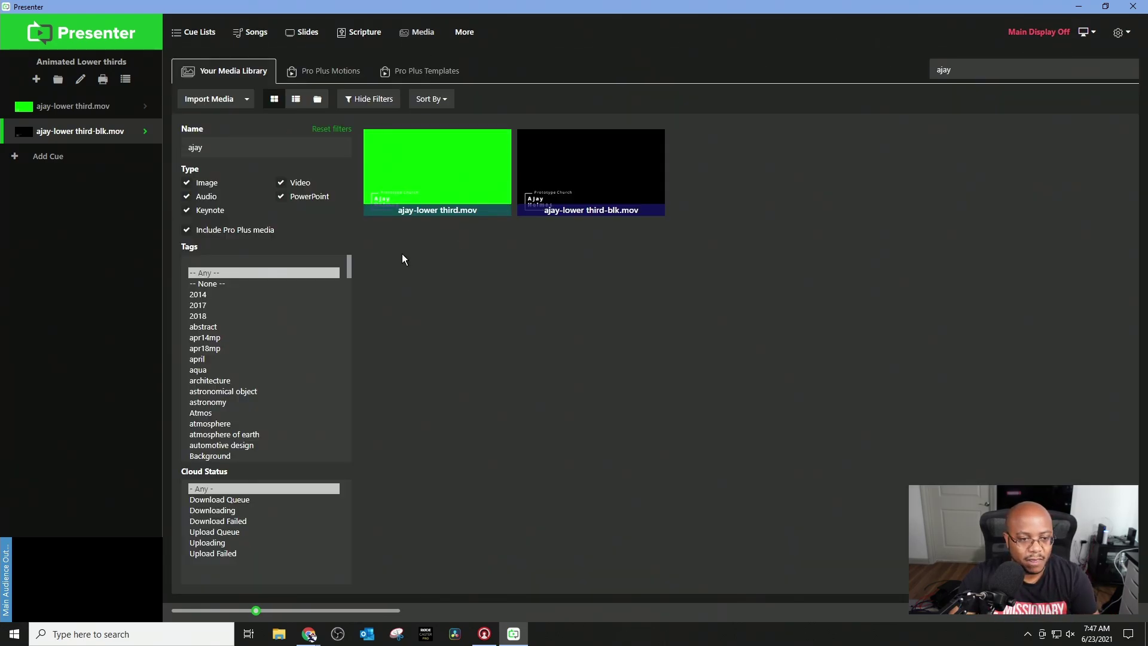
pyautogui.click(212, 100)
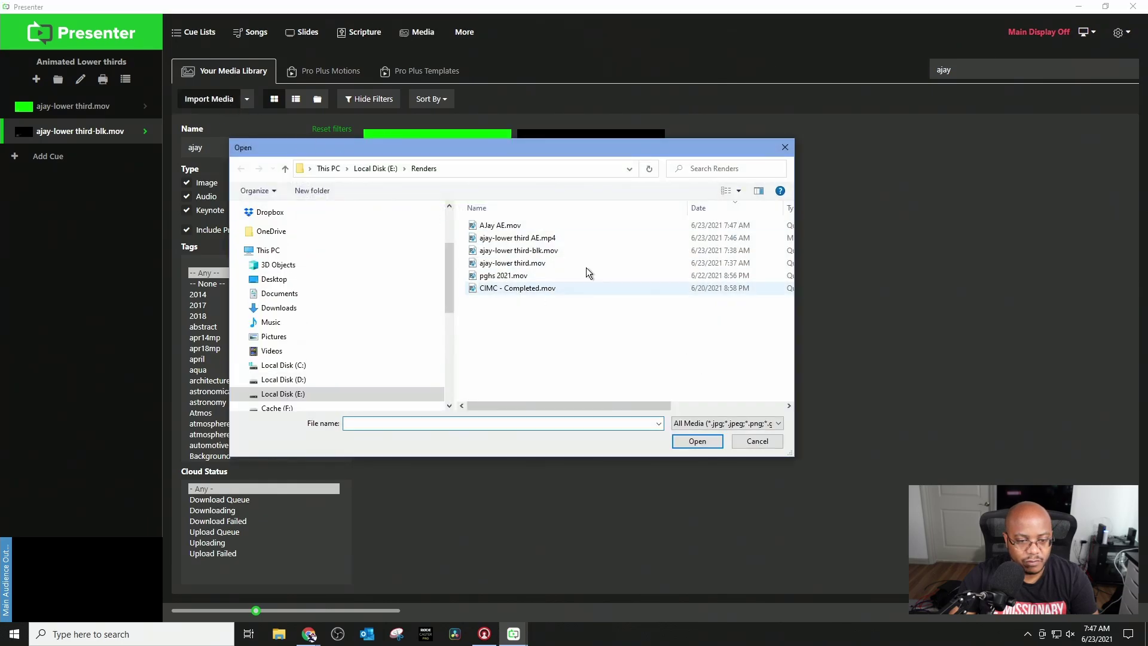
pyautogui.doubleClick(516, 228)
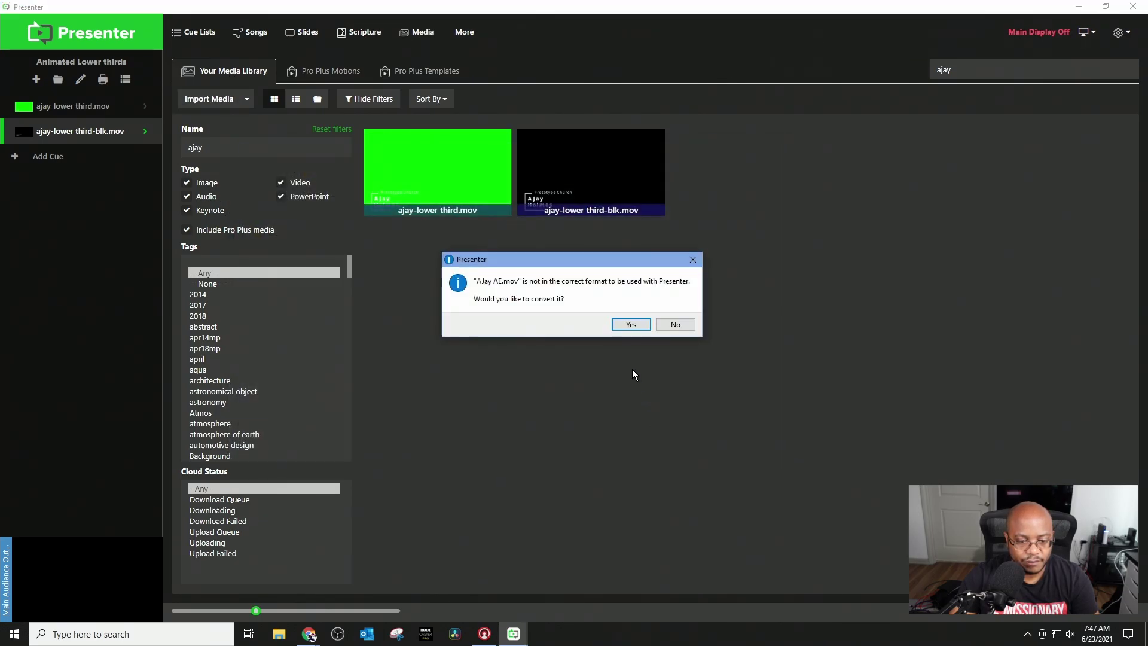
pyautogui.click(627, 324)
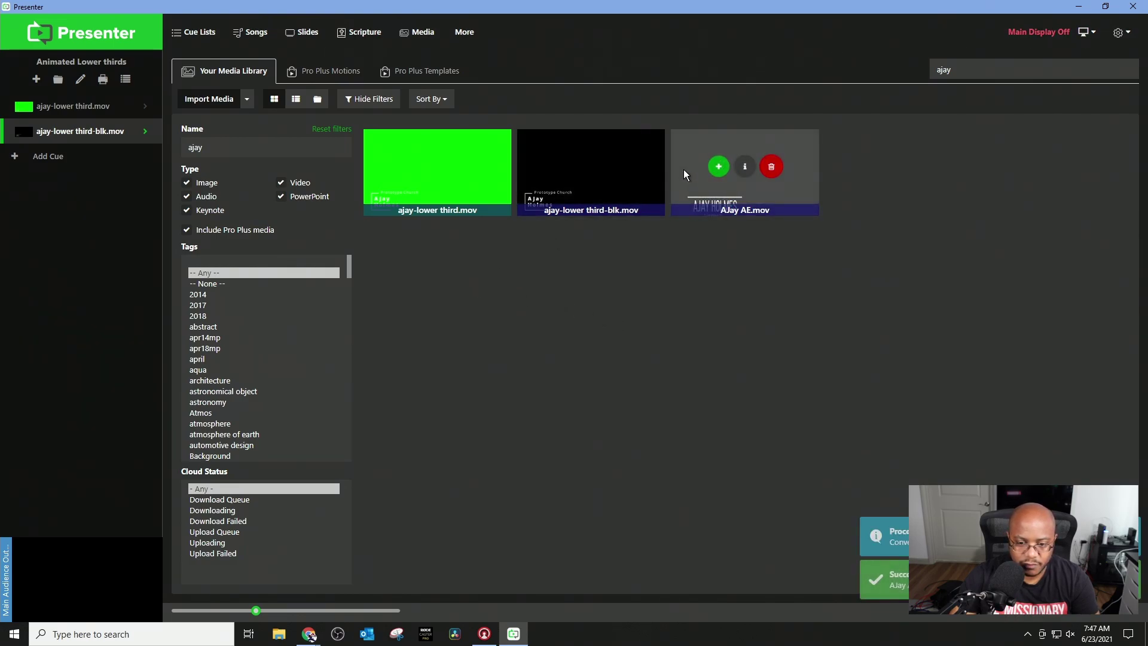
pyautogui.click(43, 162)
# Set AJay AE.mov as the cue's background video and lower its playback speed to 0.6x.
pyautogui.click(471, 164)
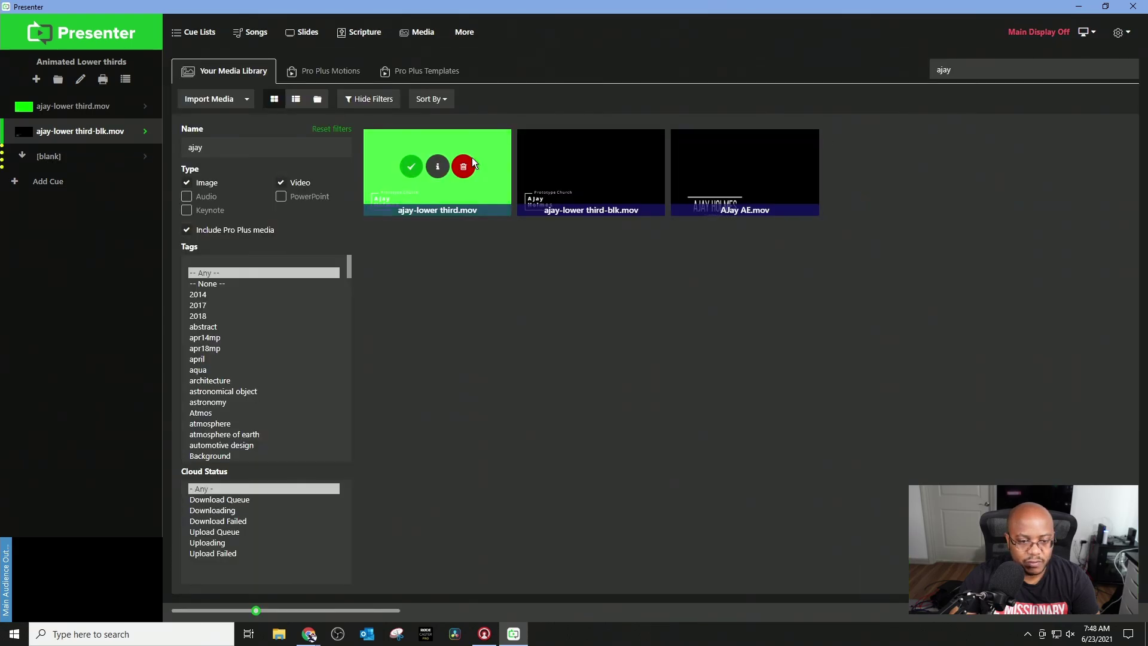
pyautogui.click(719, 168)
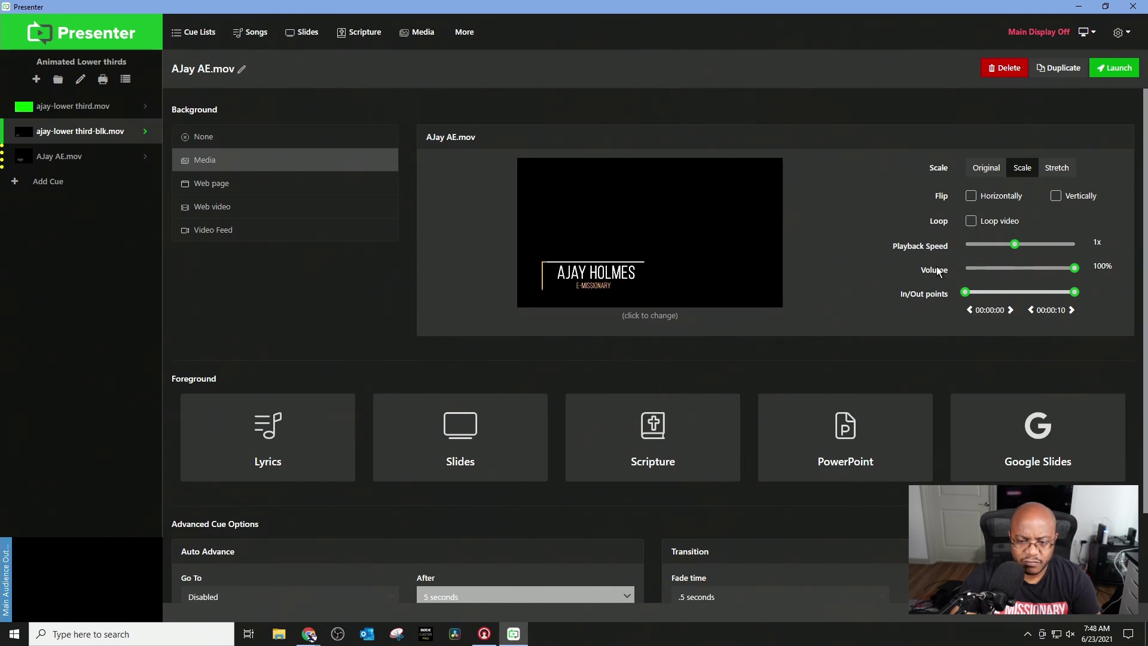
pyautogui.moveTo(1017, 251); pyautogui.dragTo(994, 251)
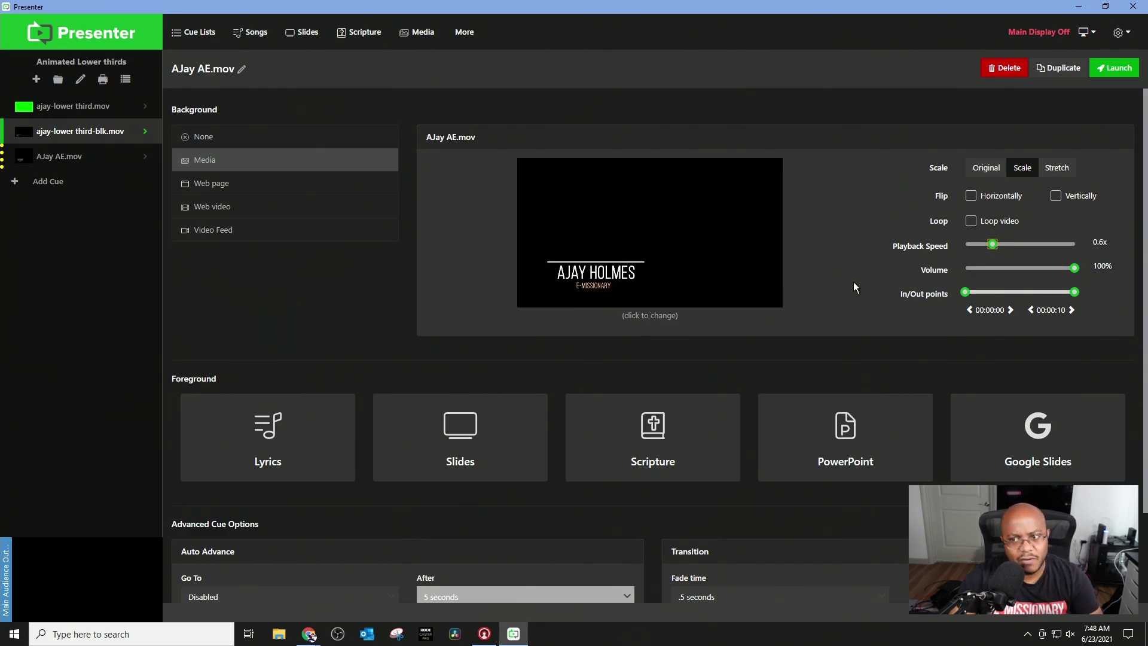
# Switch Presenter's Main Display from Off to On.
pyautogui.click(1043, 48)
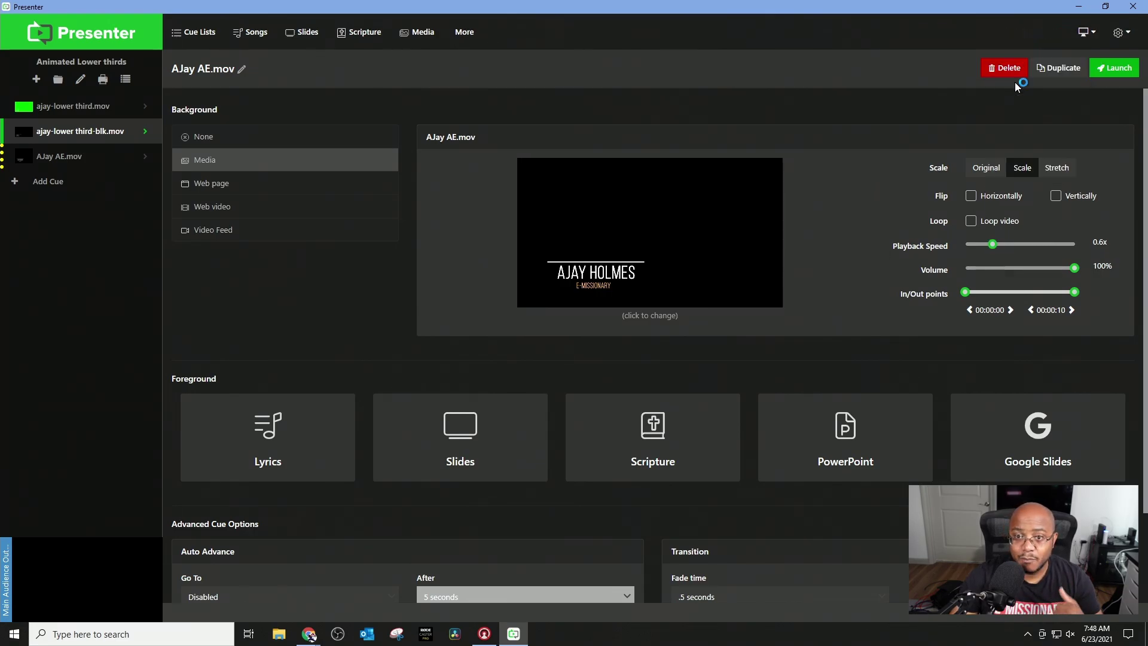